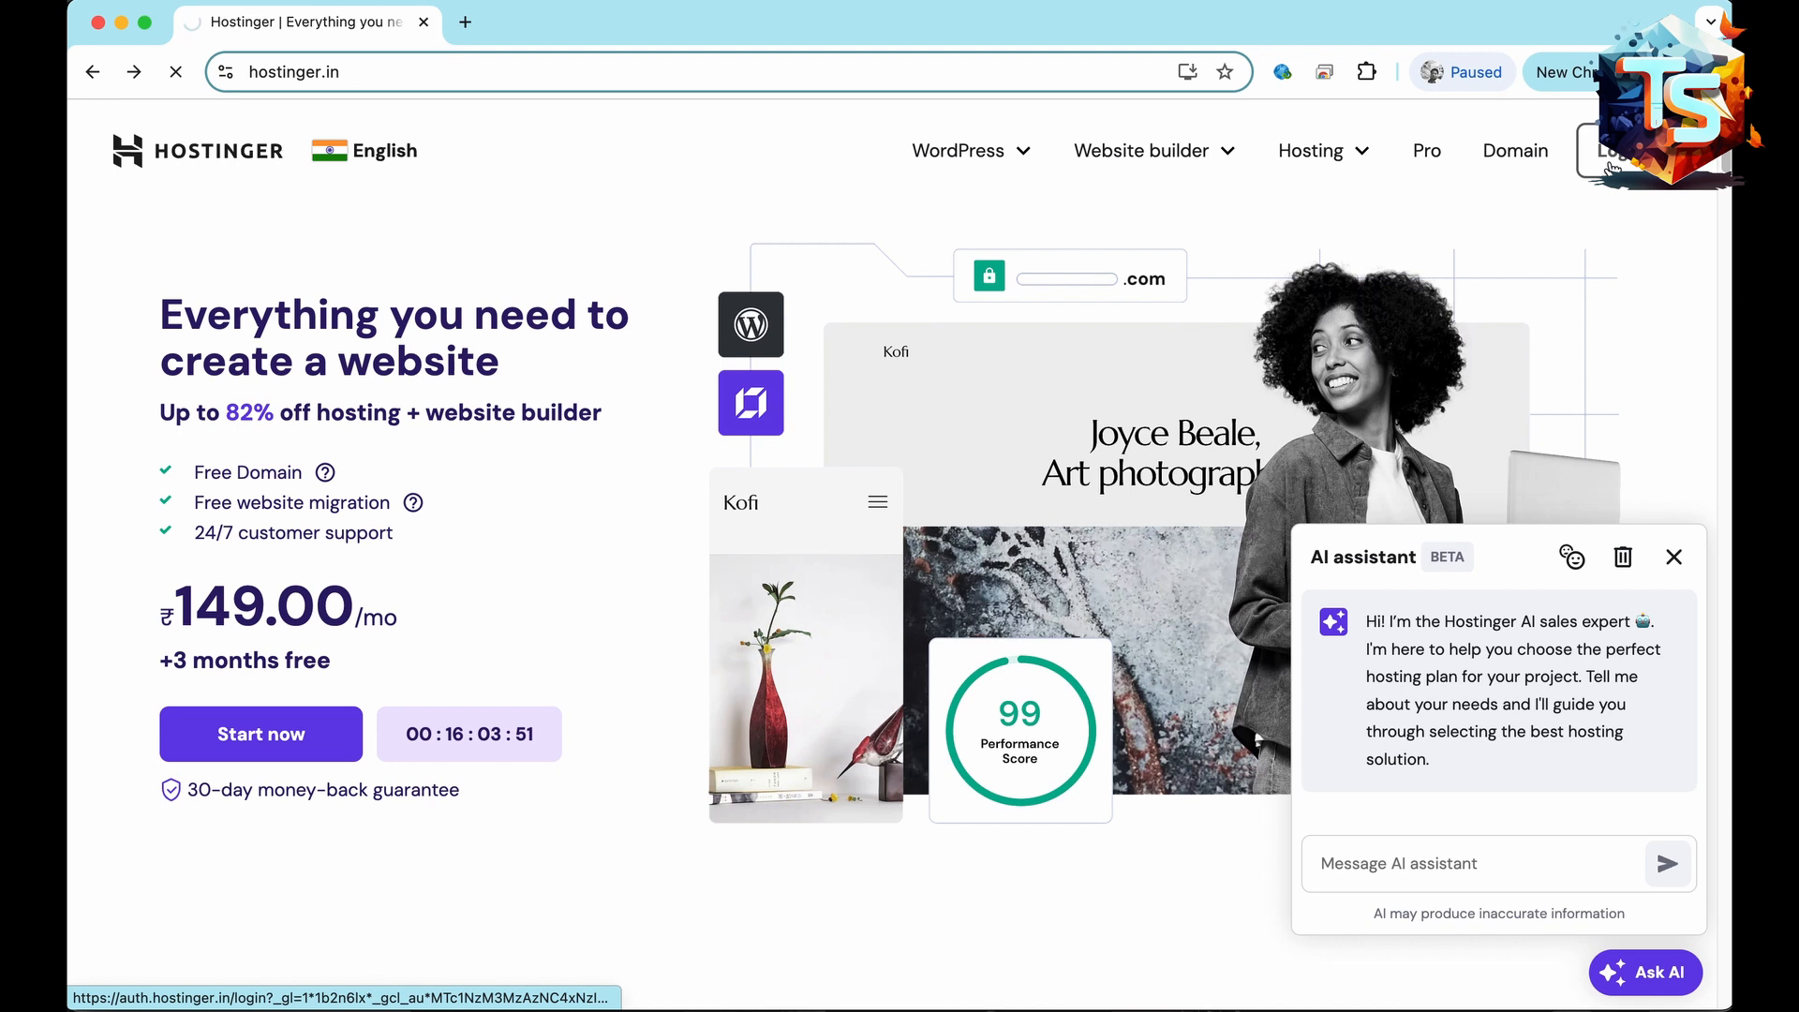
- Log in to the Hostinger account with the prefilled credentials
click(1610, 166)
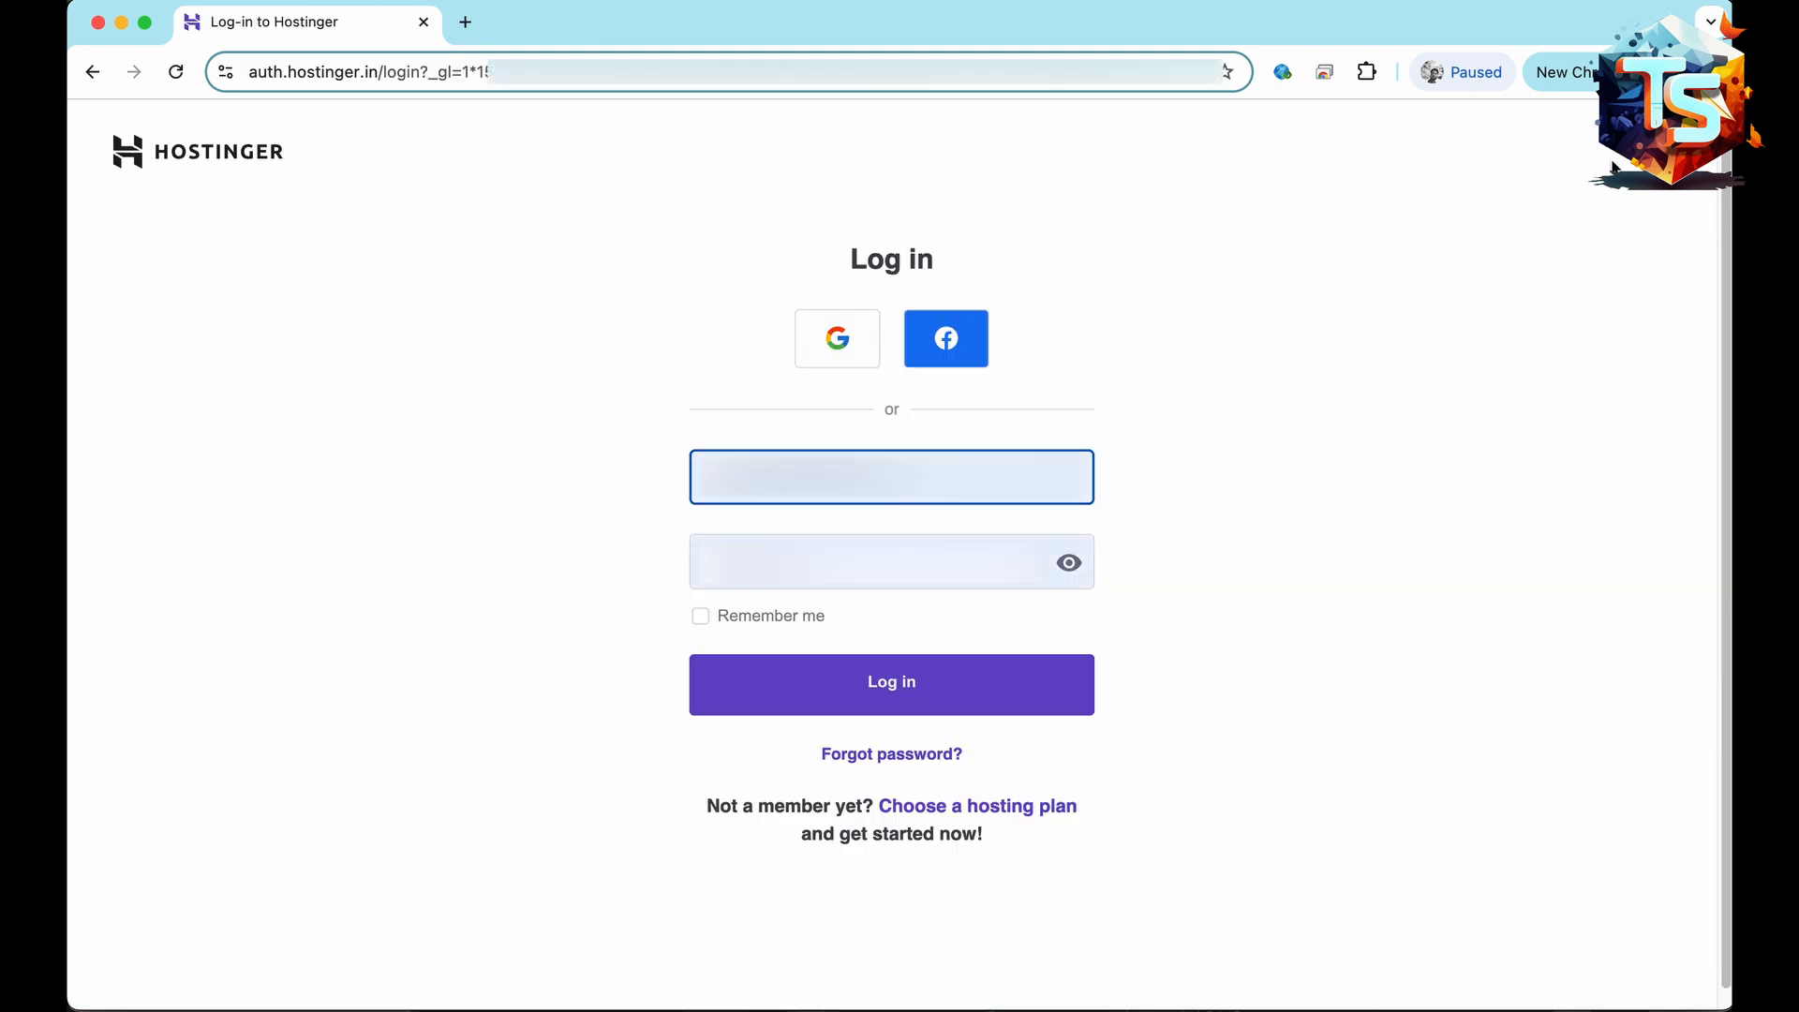
click(704, 612)
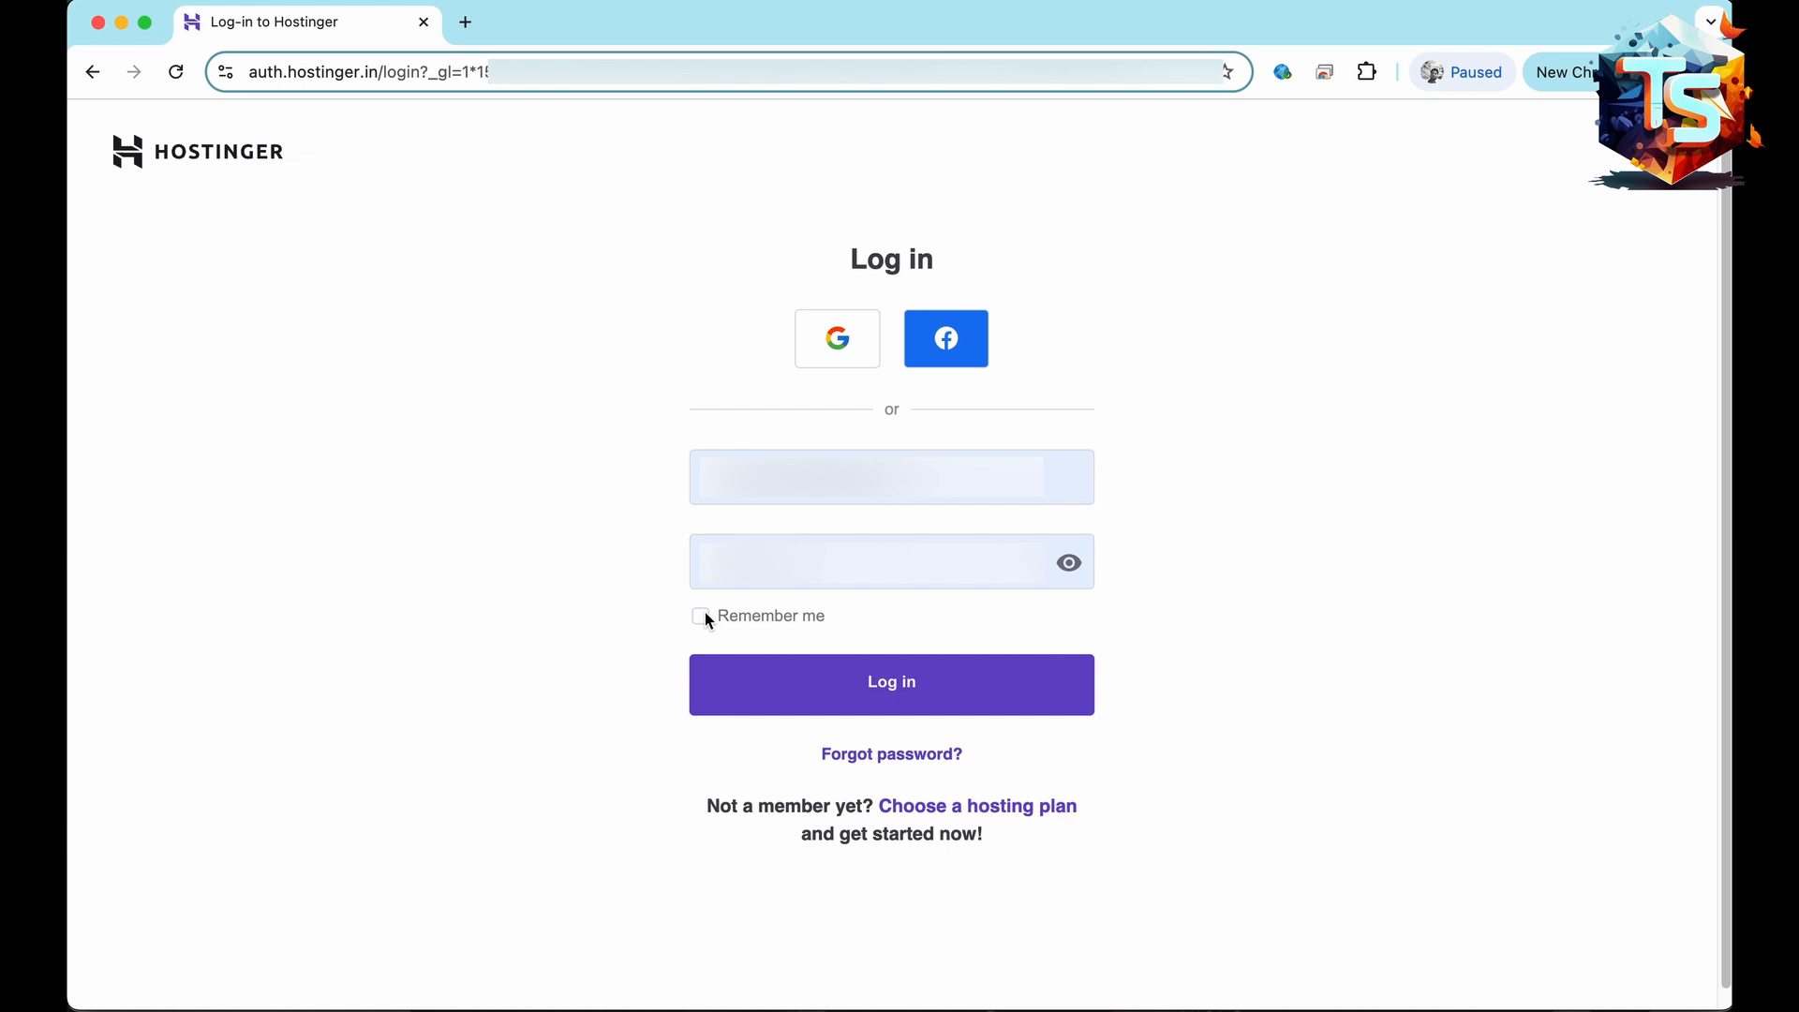
click(901, 690)
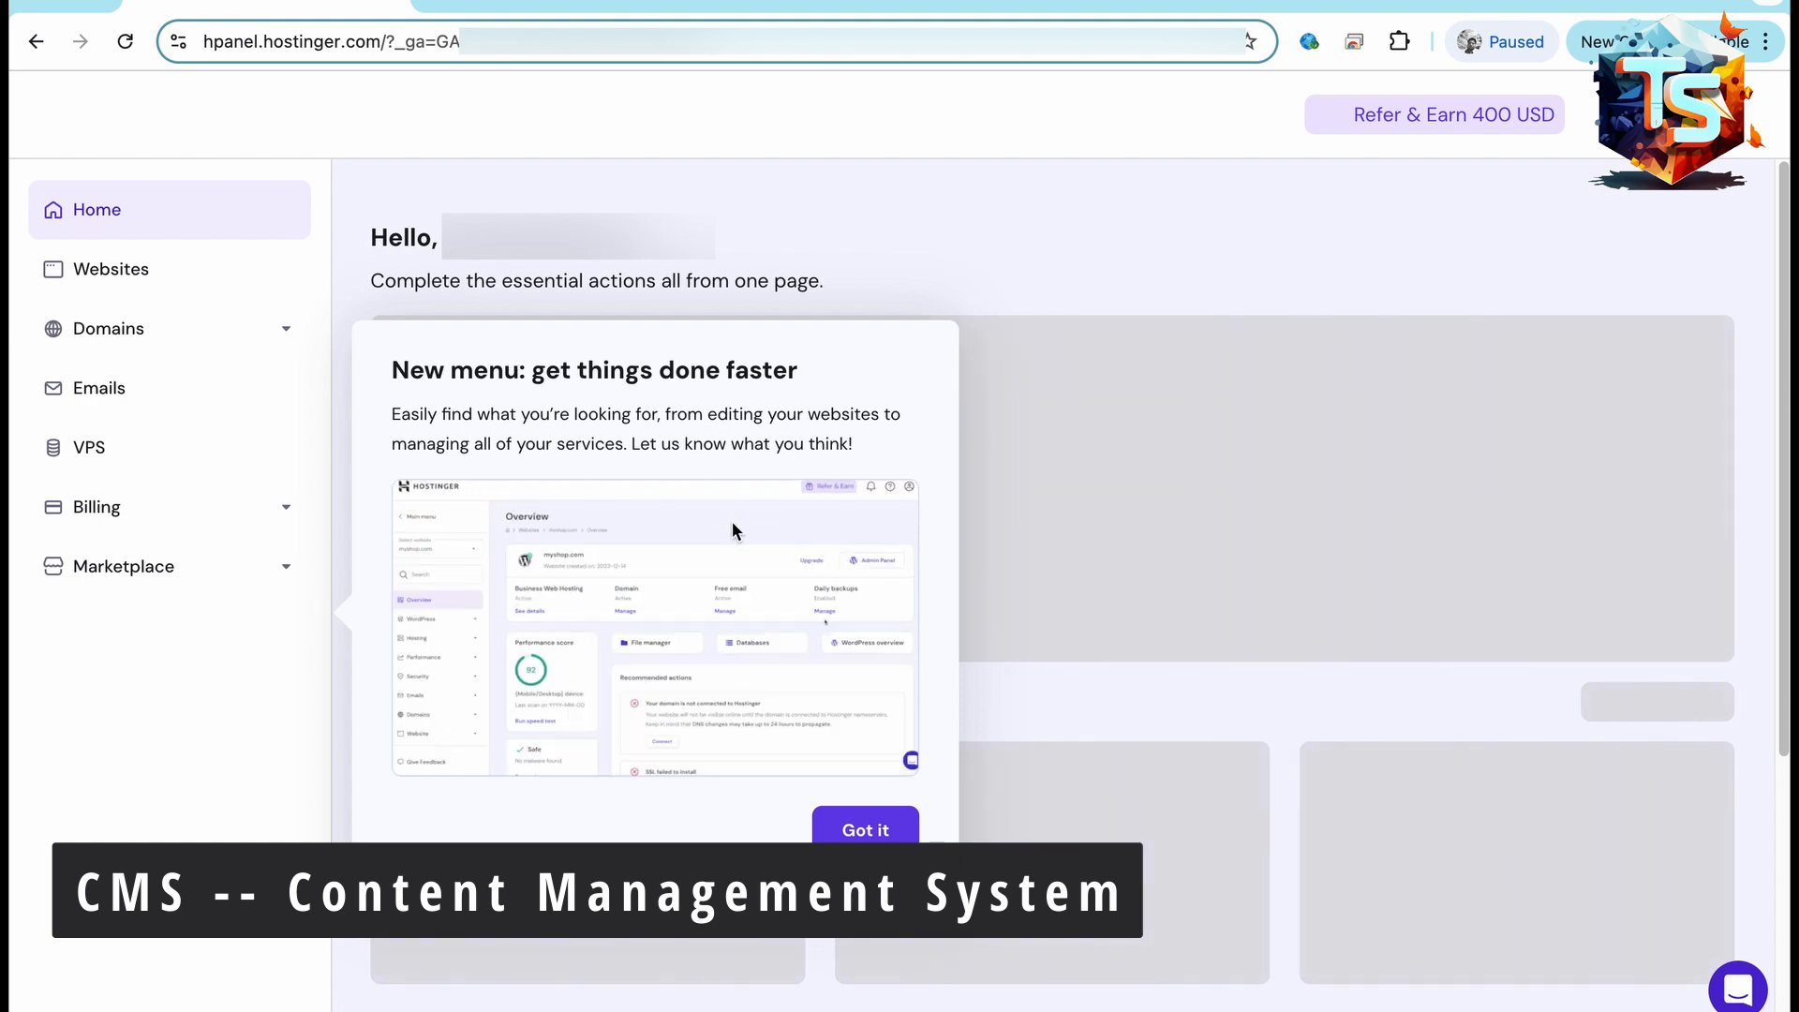
- Dismiss the new menu notice and the recommendation survey on the hosting home page
click(866, 830)
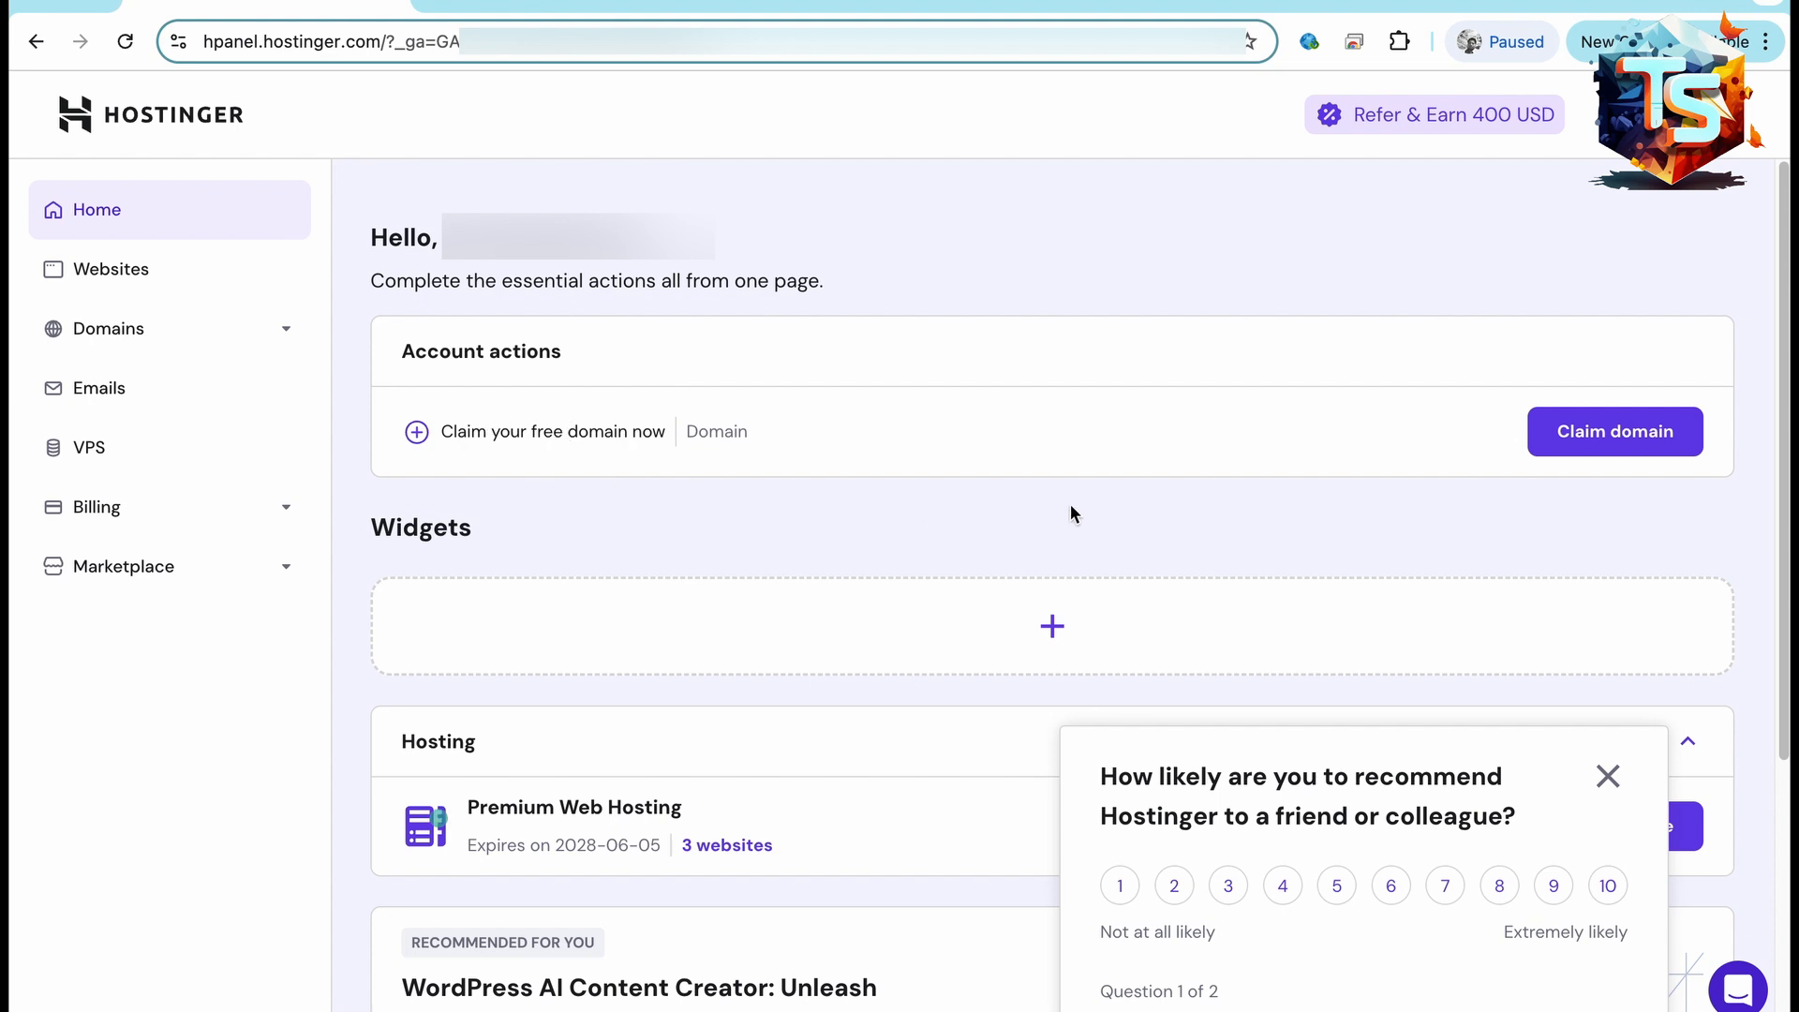
click(1609, 779)
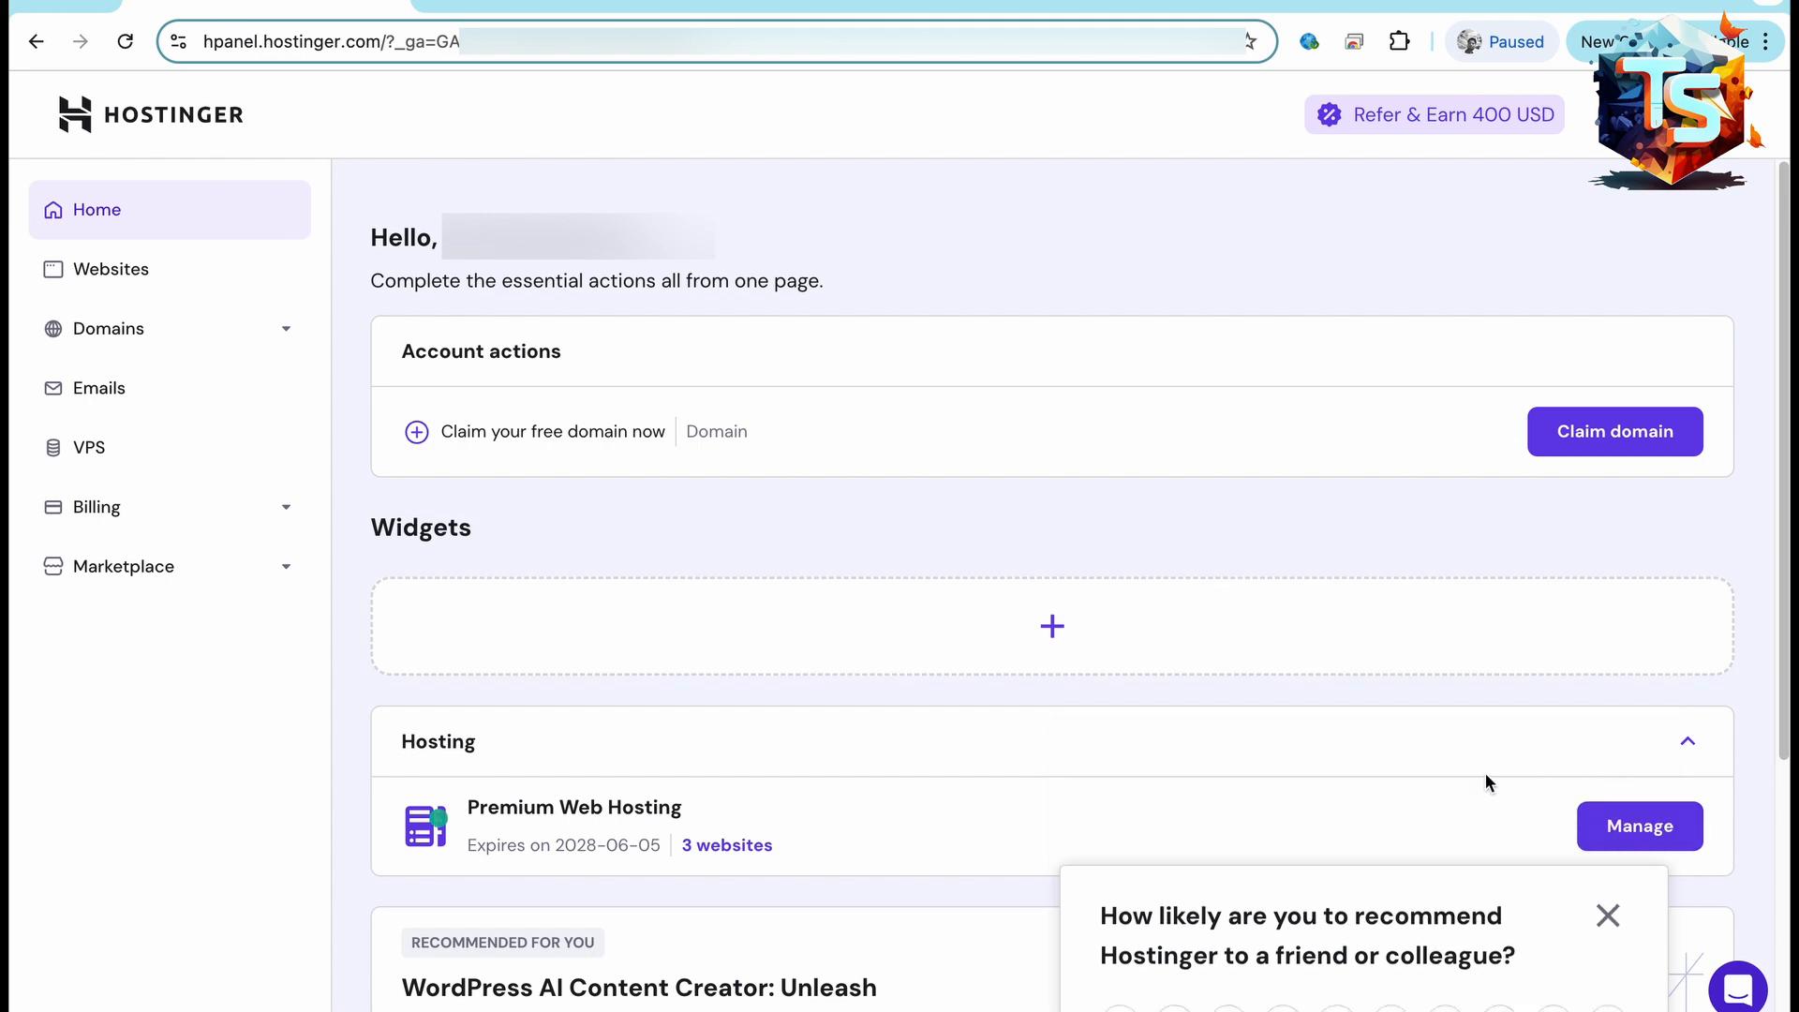
click(1608, 916)
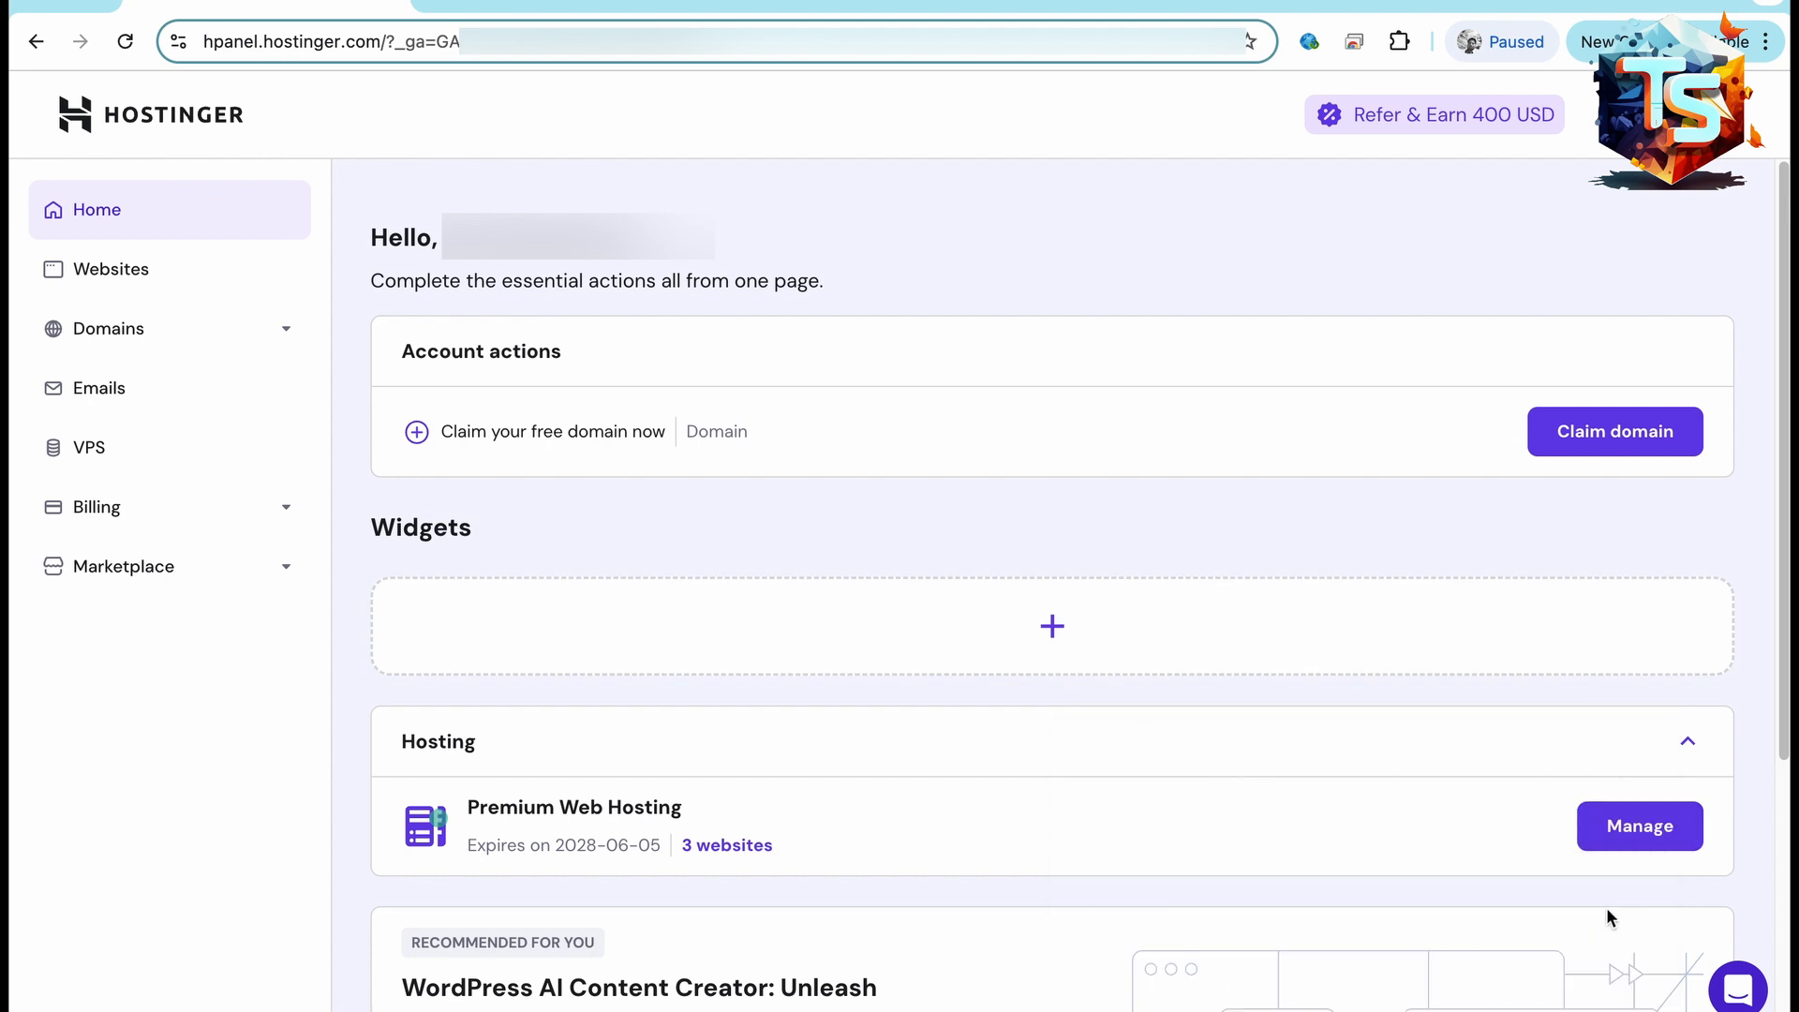
scroll(1174, 761, down, 5)
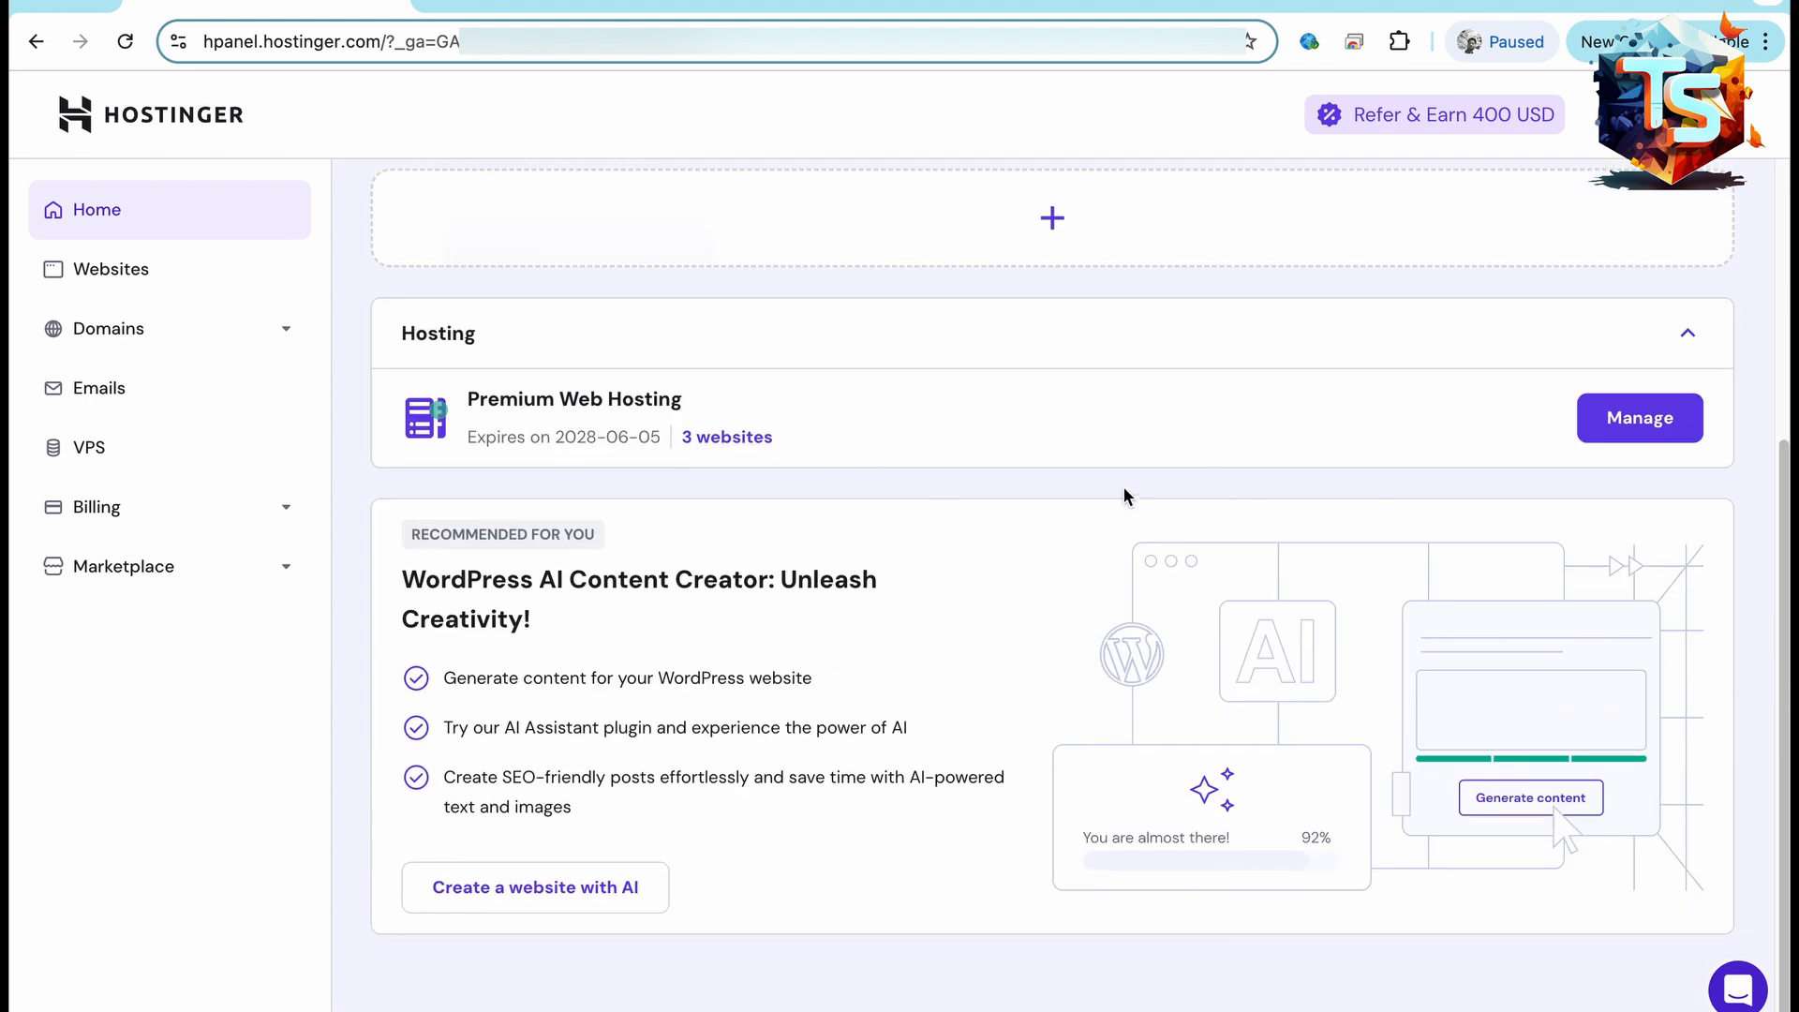
scroll(1123, 485, up, 5)
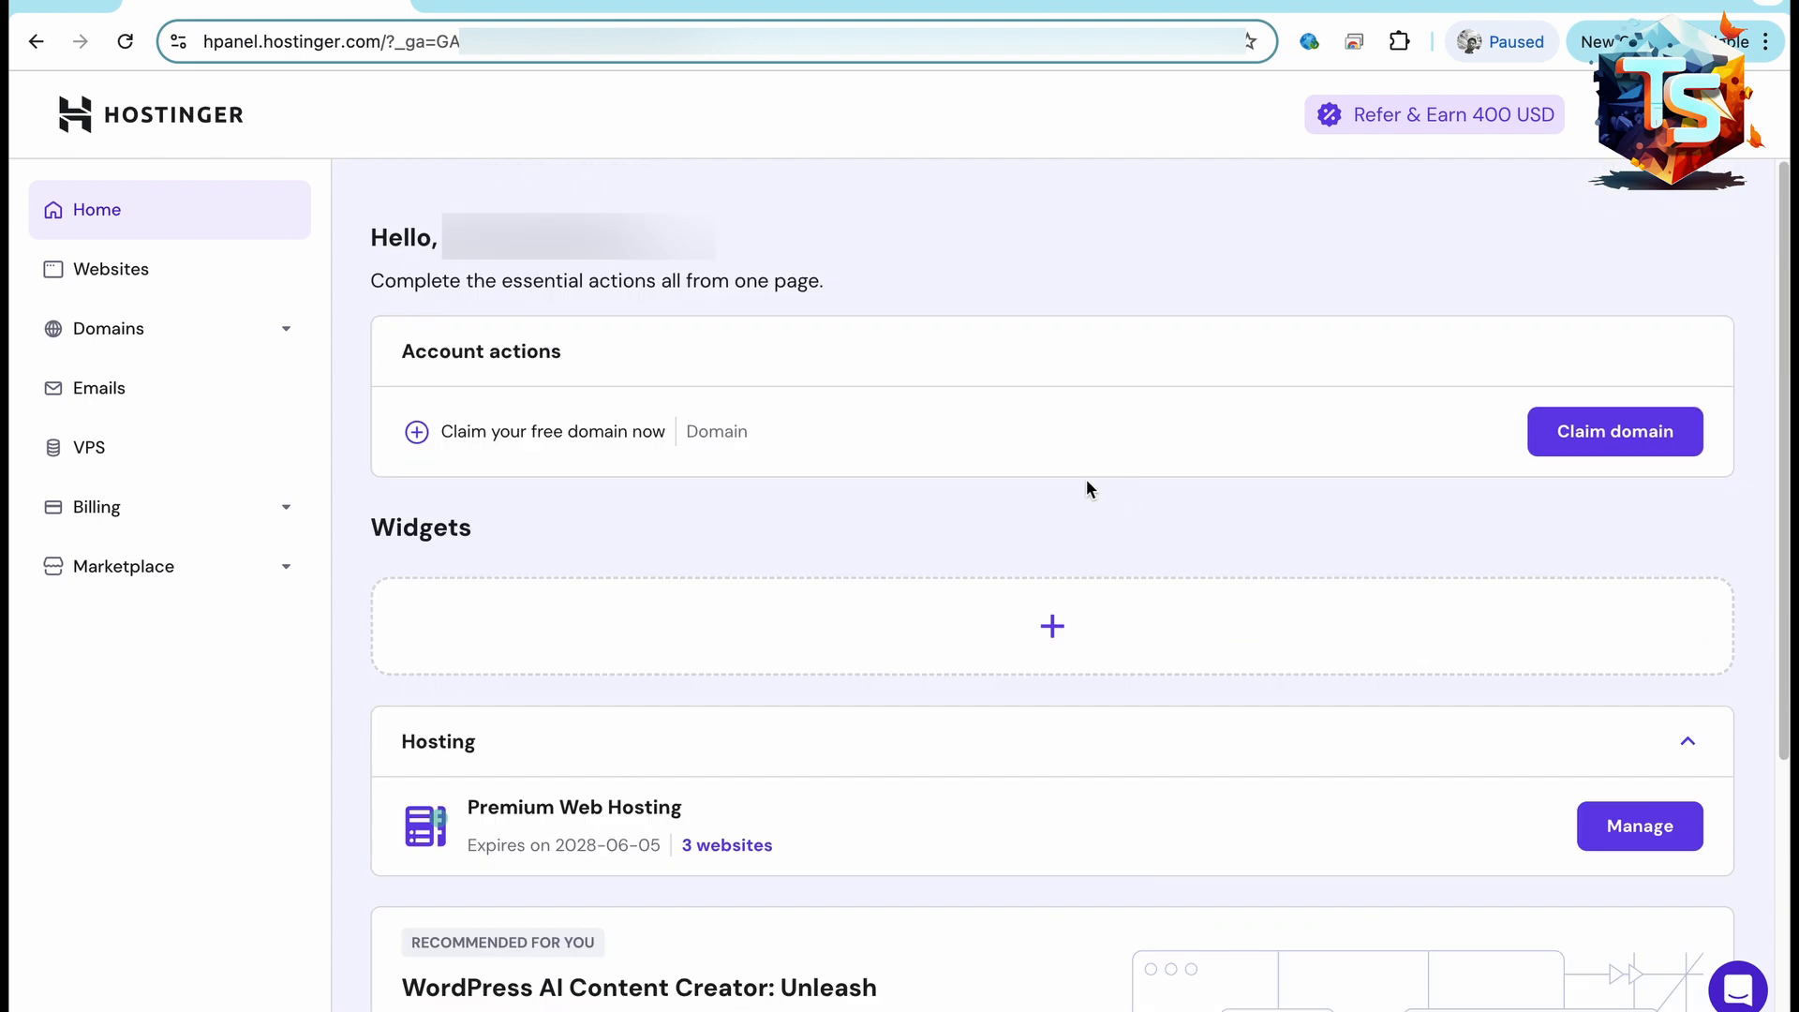
- Open the WordPress installation form from the Auto Installer of the androidhotspot.com website
click(101, 279)
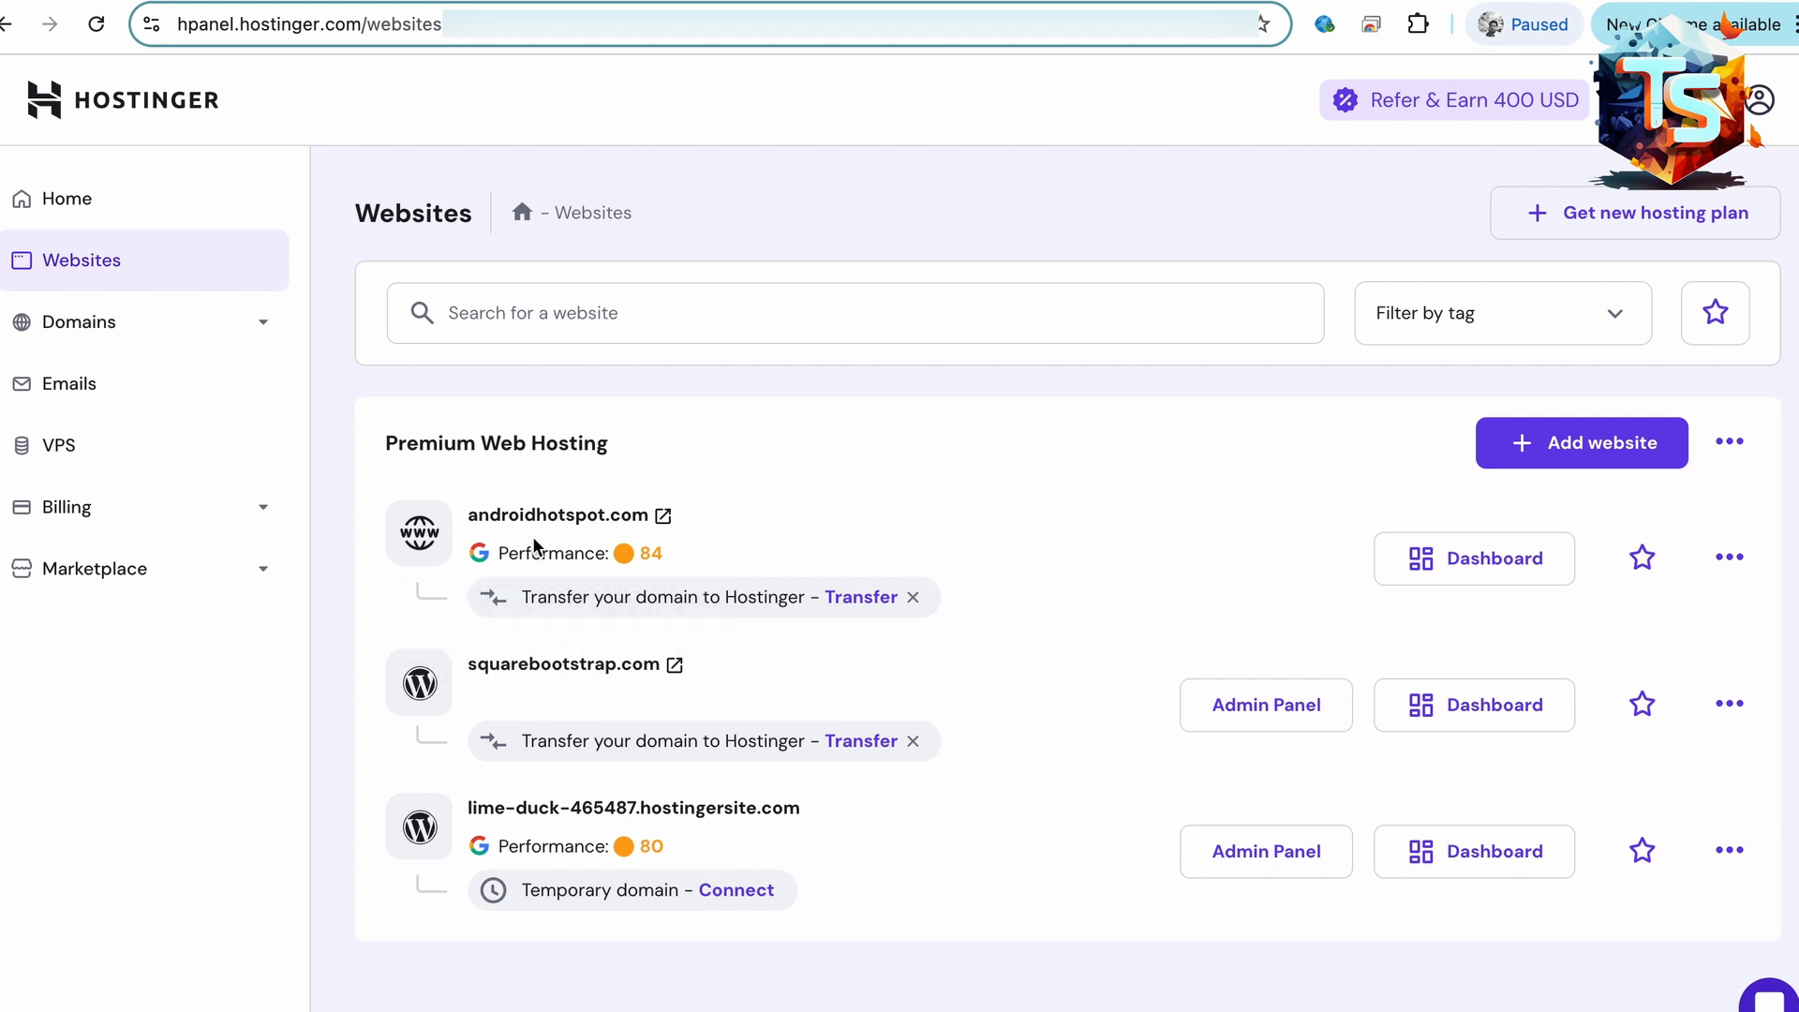
mouse_move(635, 567)
click(1471, 563)
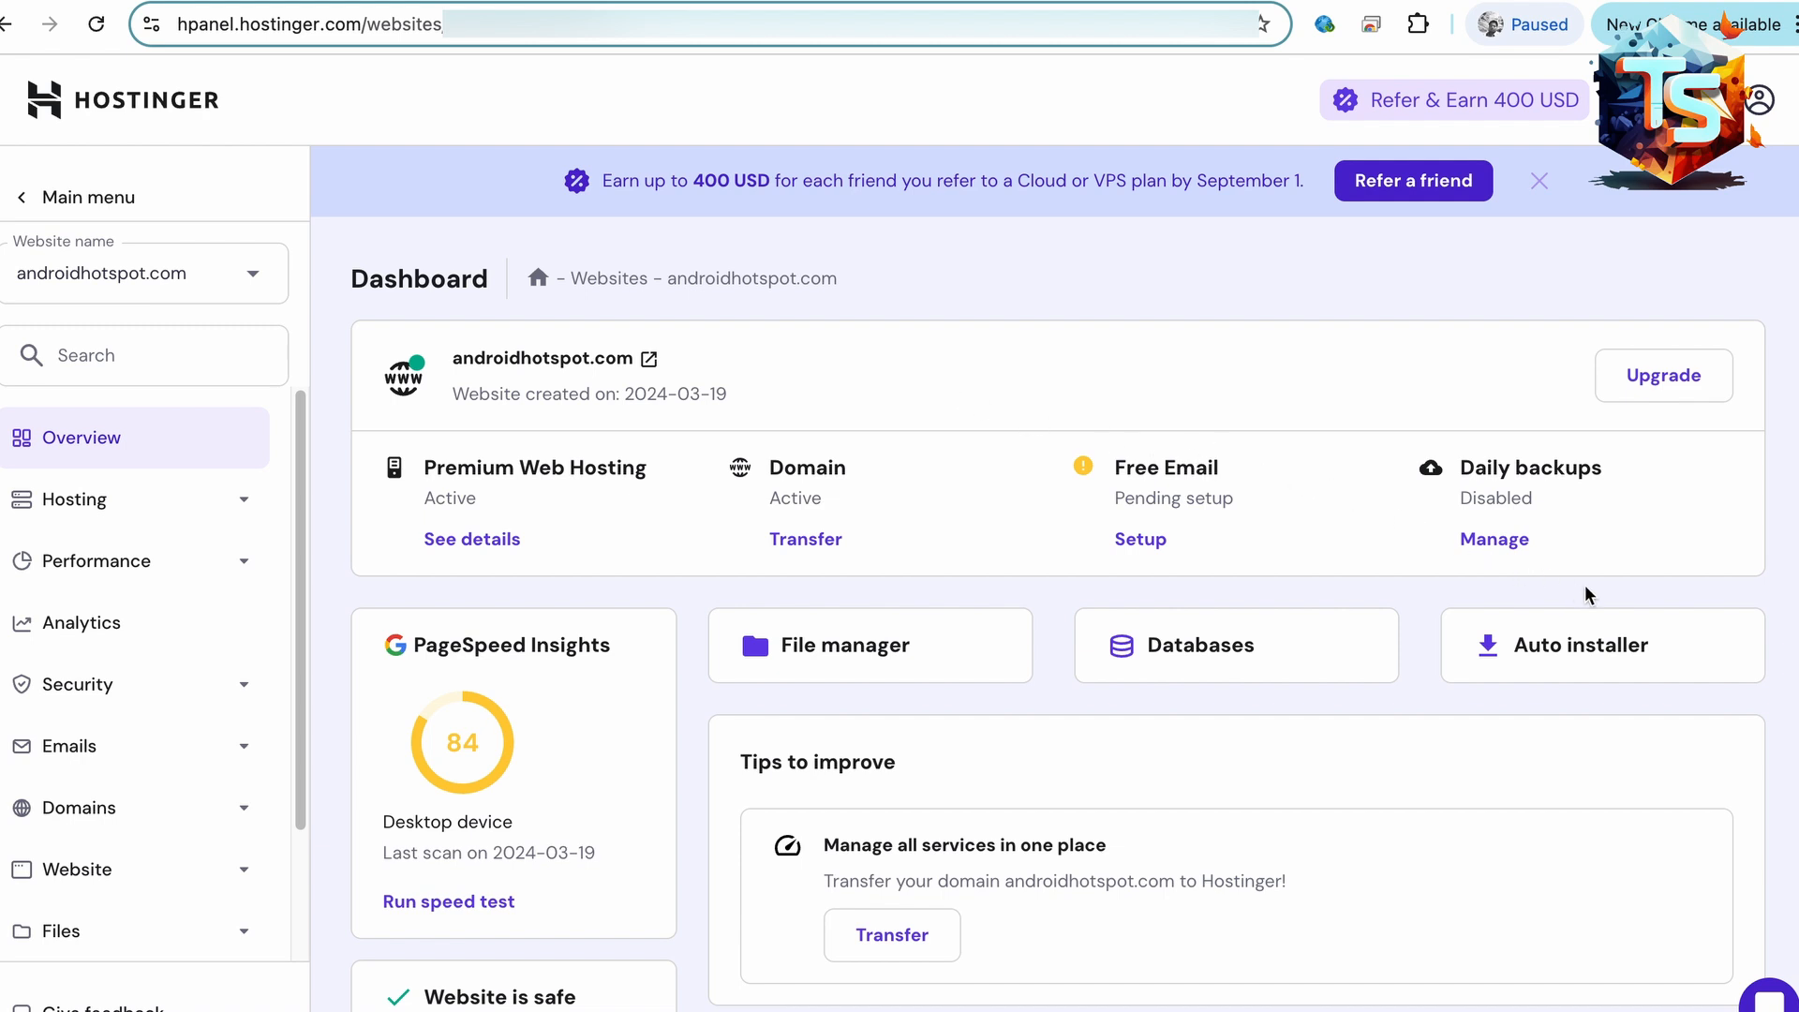
click(1612, 646)
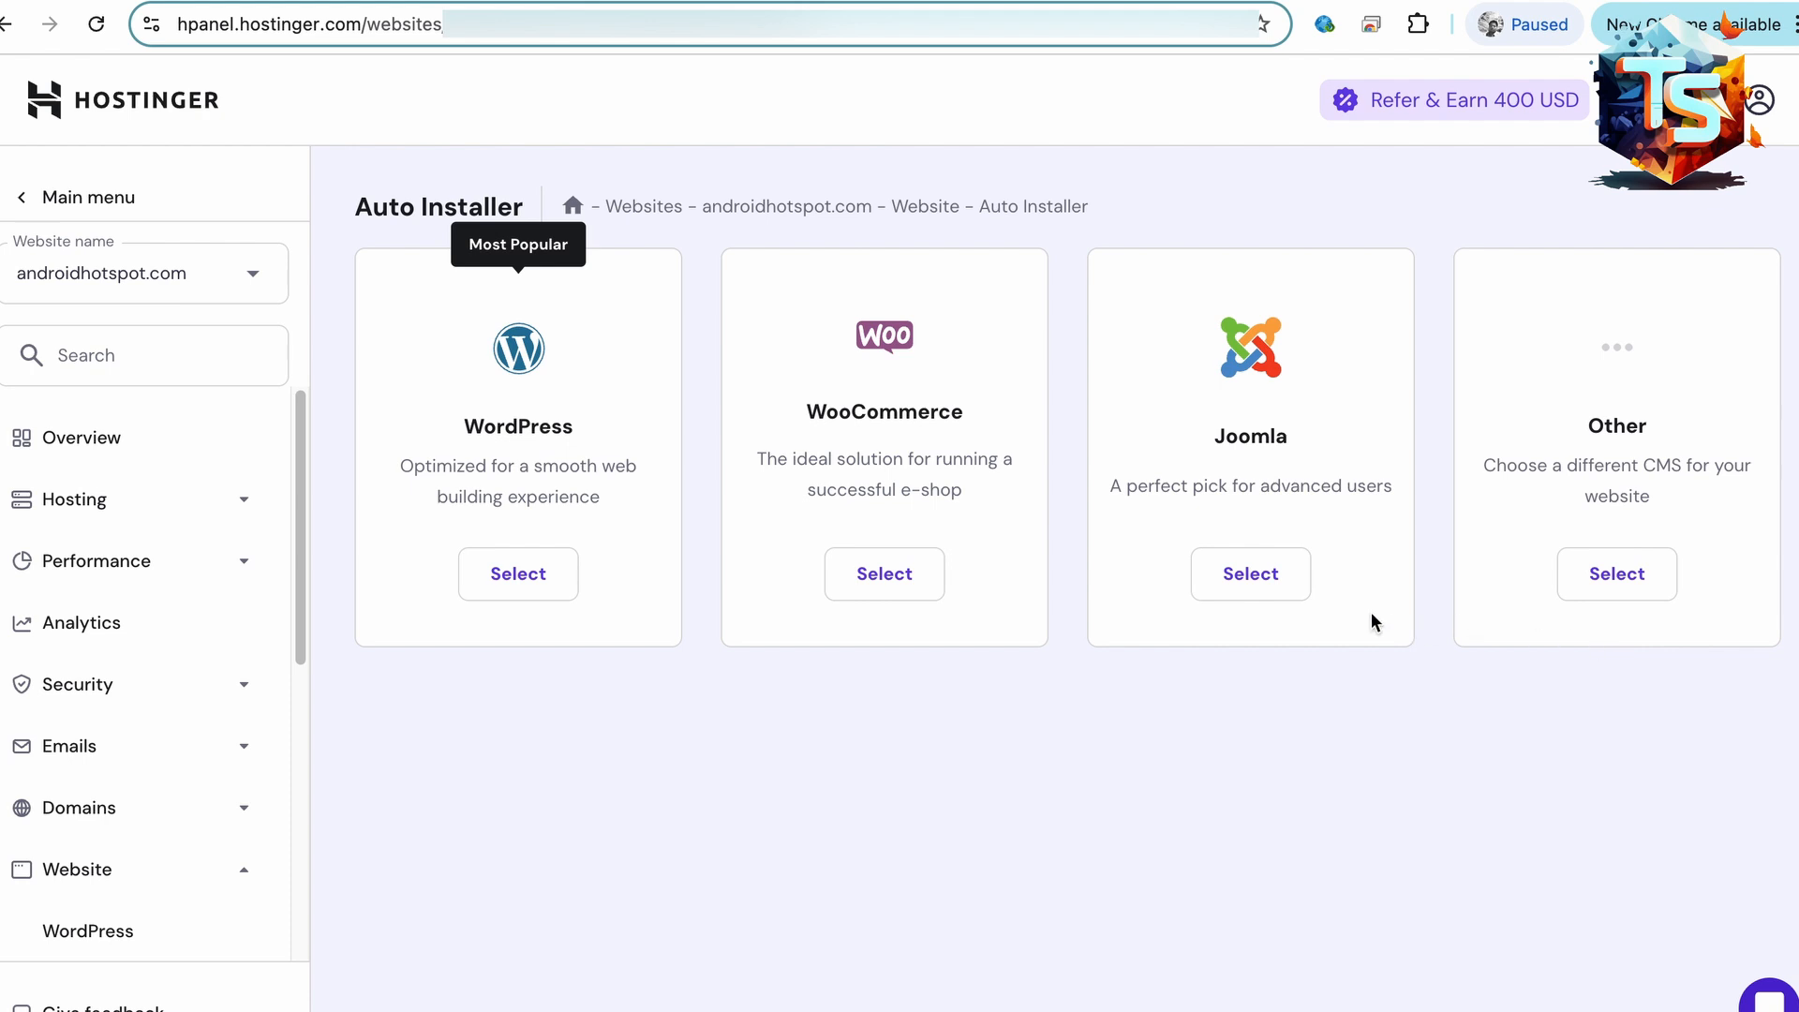
click(532, 575)
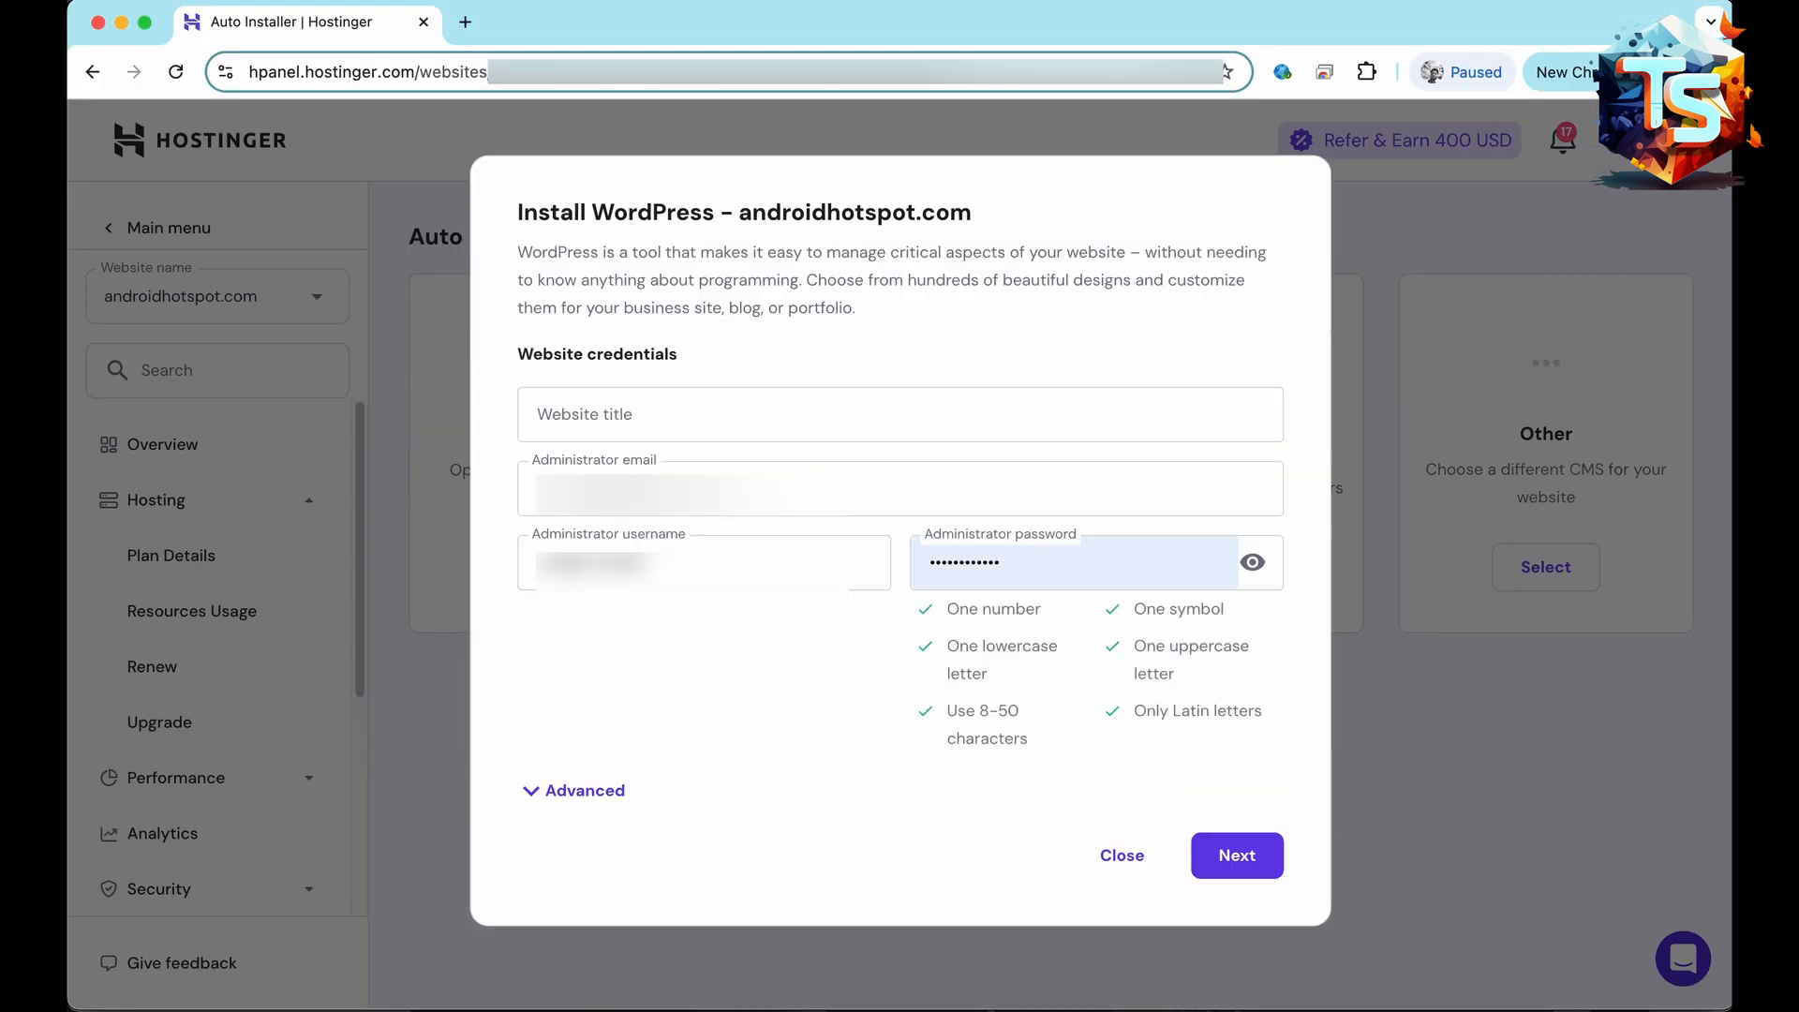
- Enter "Androidhotspot.com - A Technology Stack Domain" as the website title
click(566, 419)
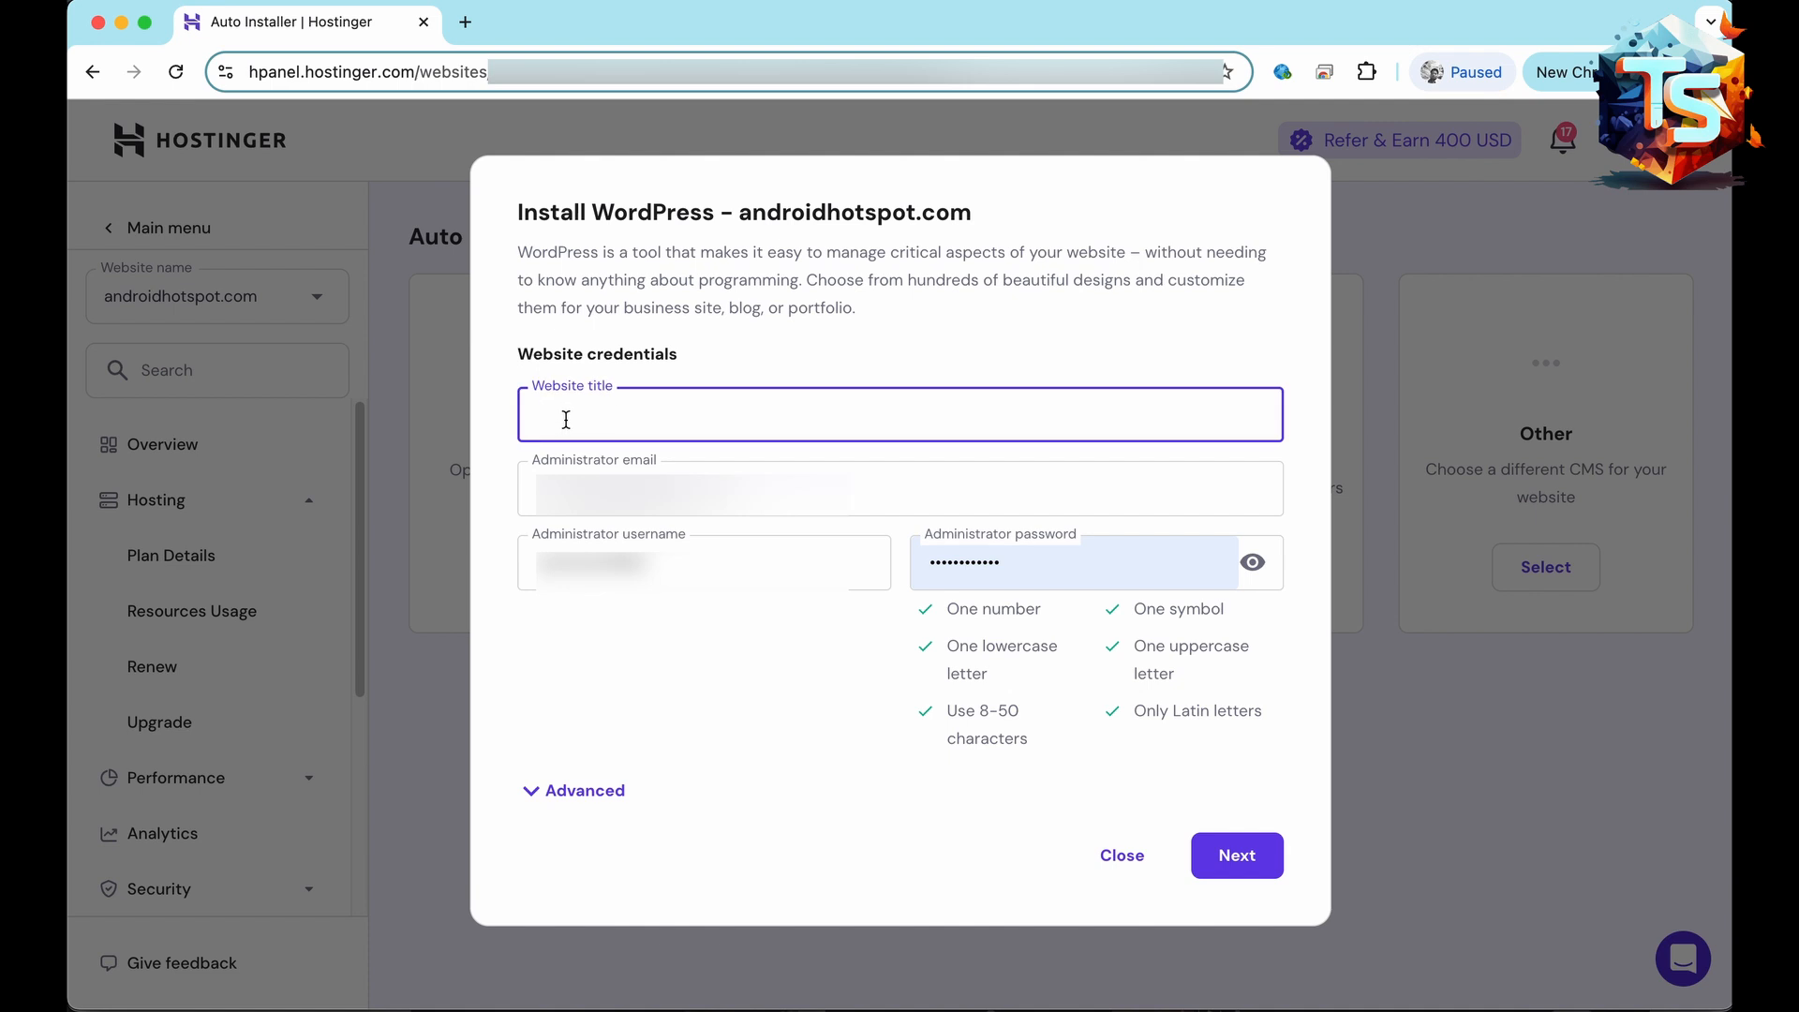
text(Androidhotspot.com - A T)
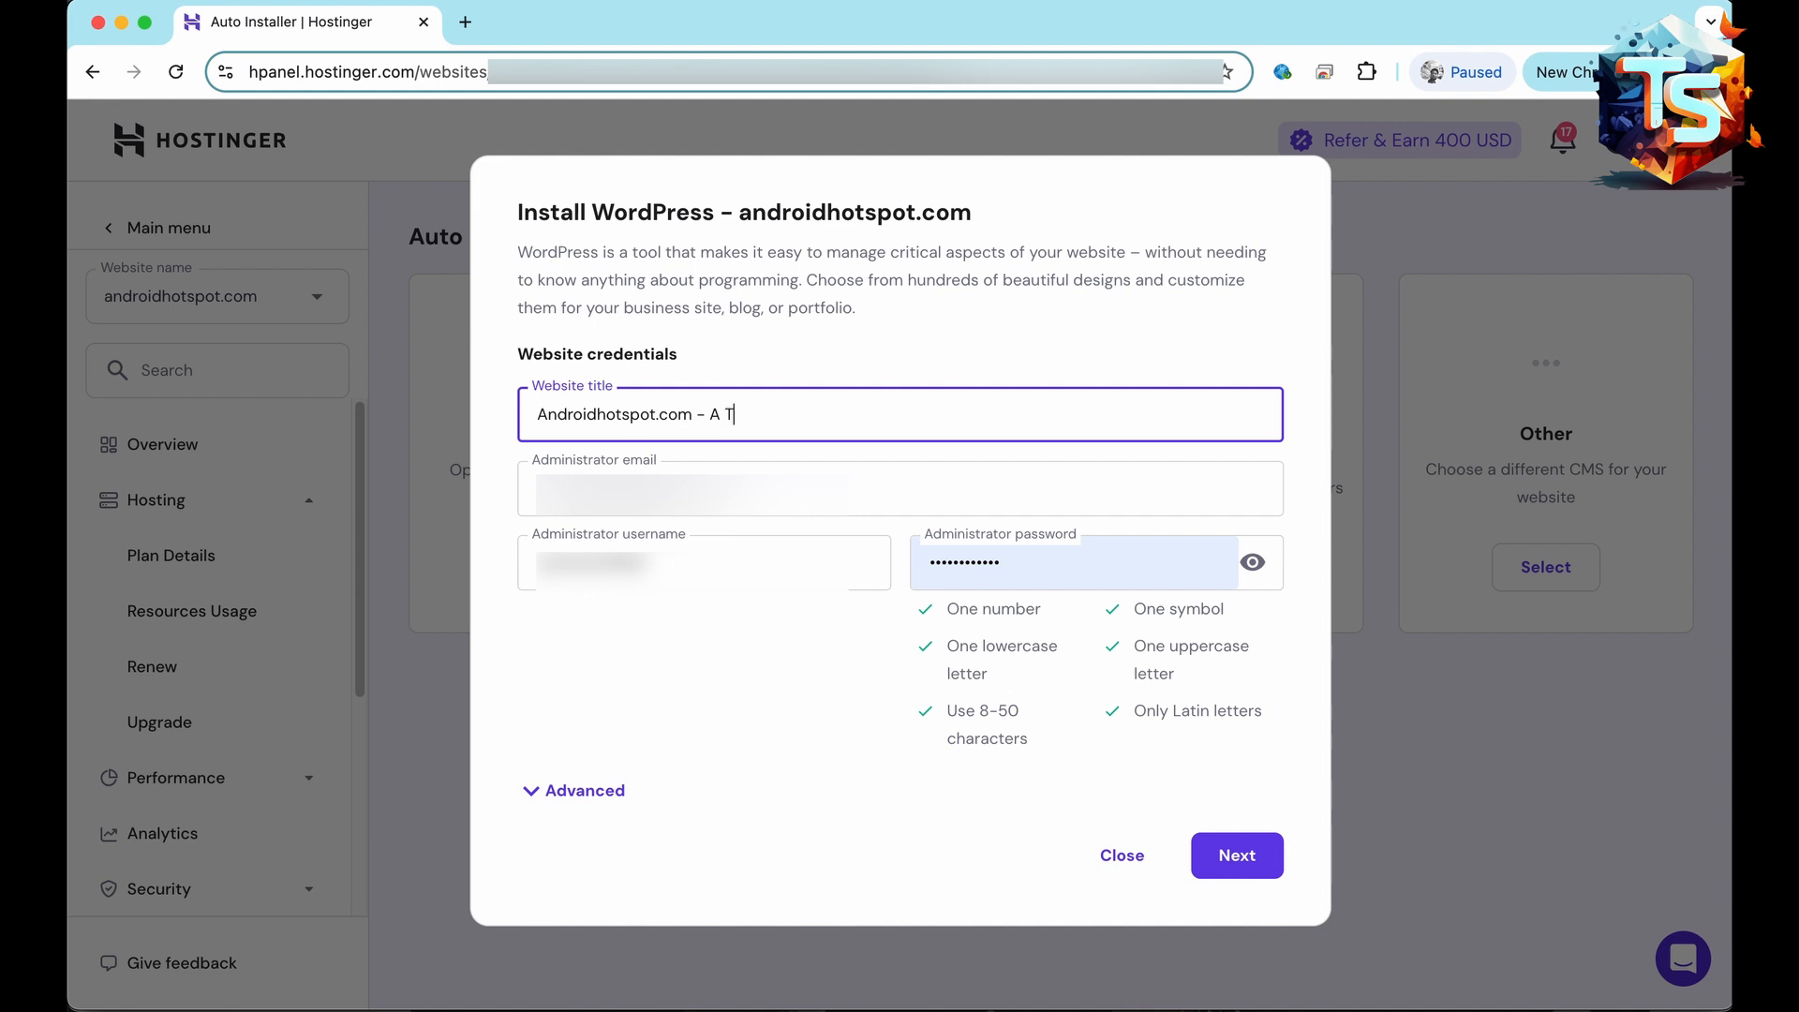
text(echstack Domainnology)
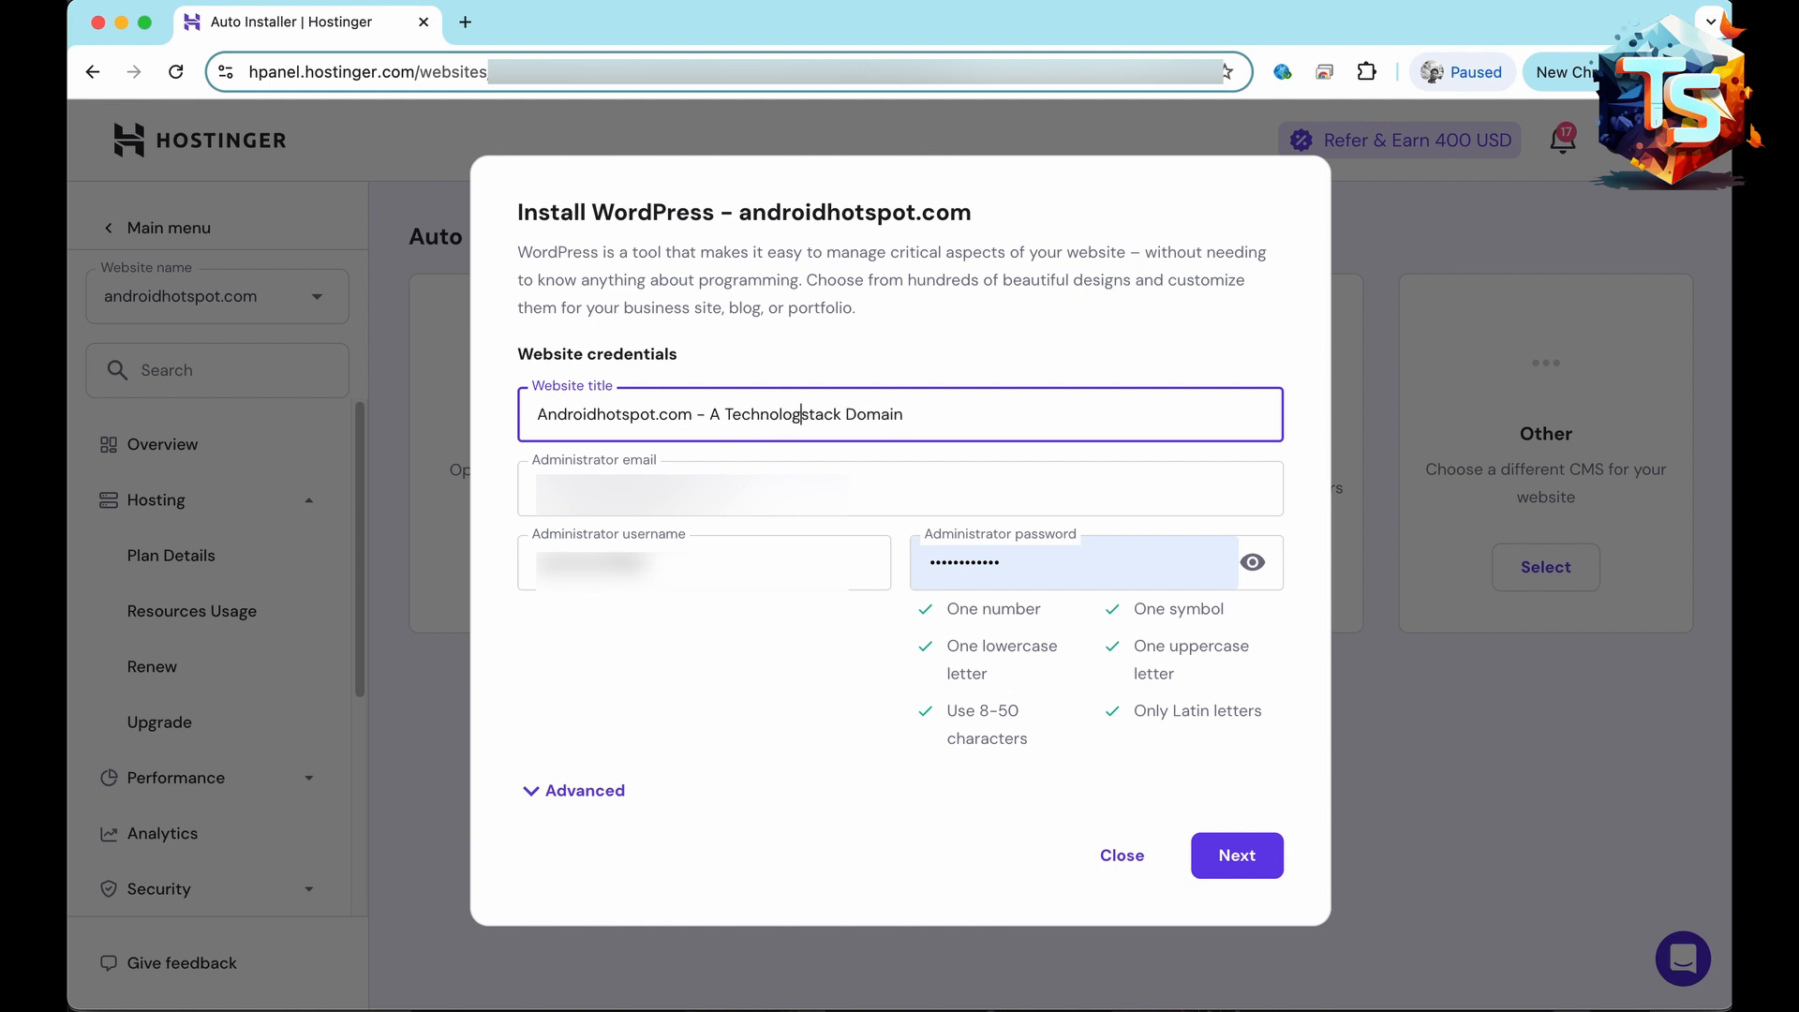
key(shift+Right)
text(S)
click(1262, 574)
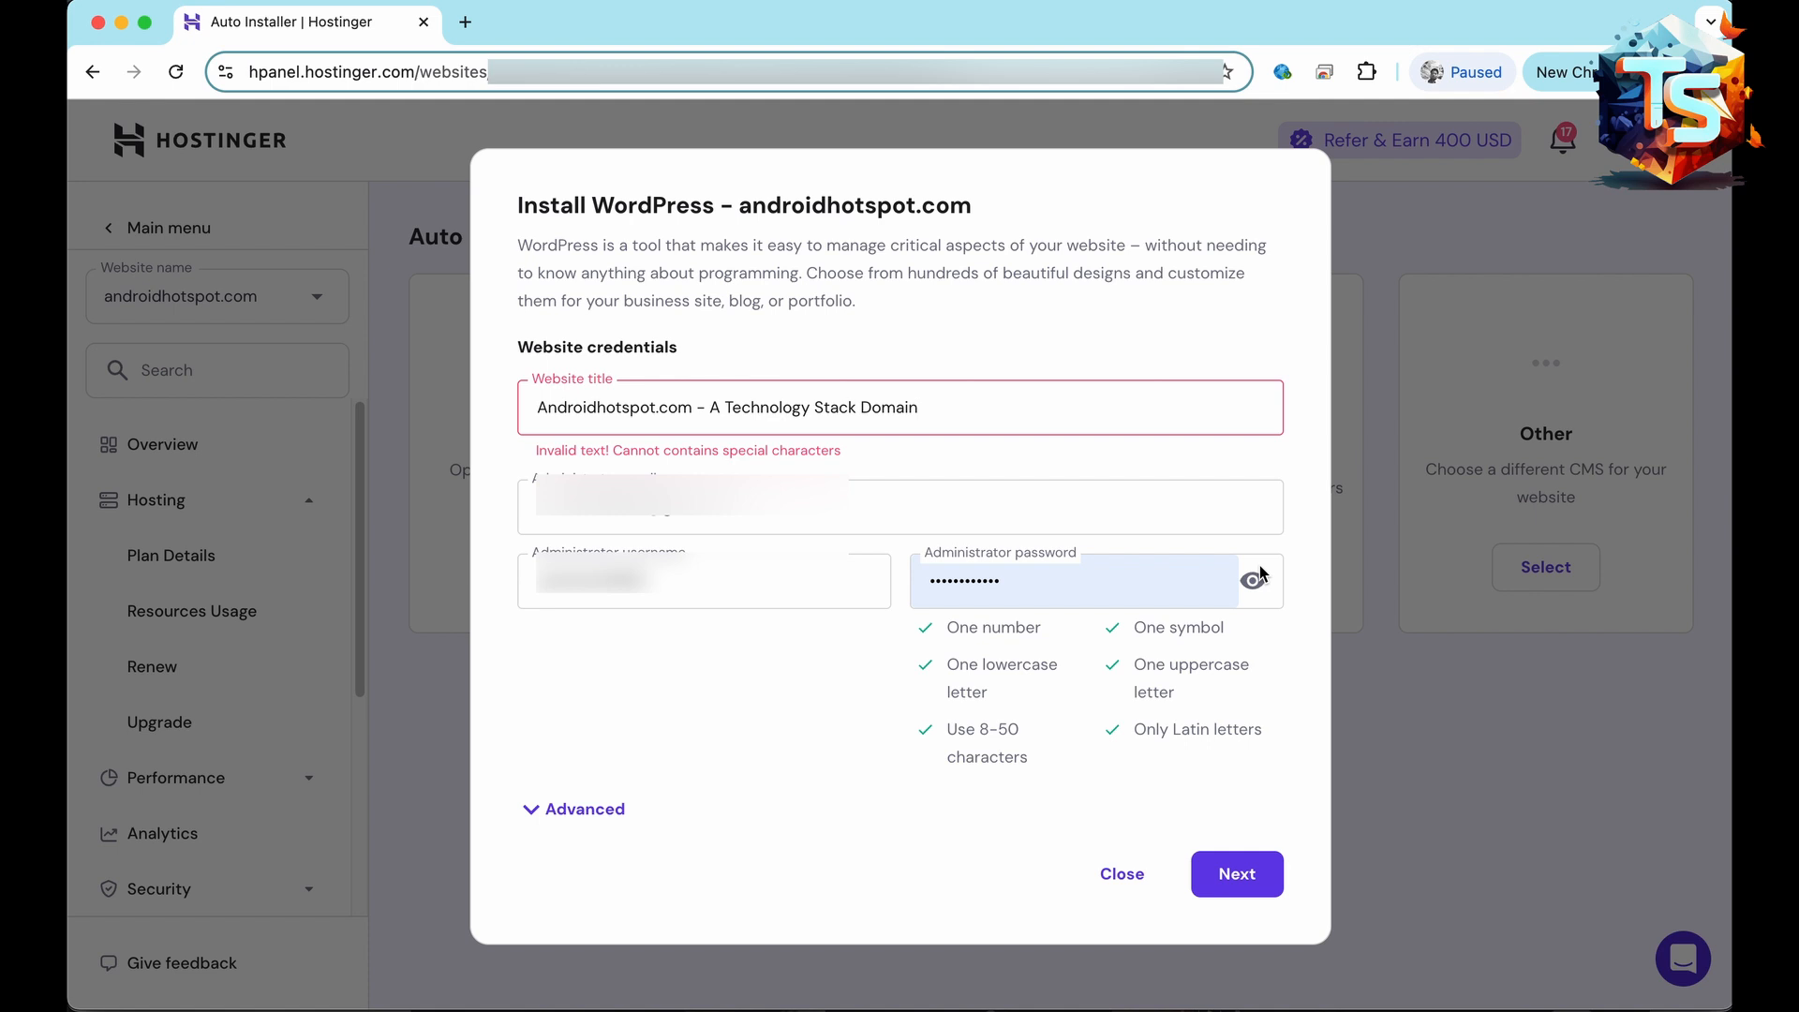
- Shorten the website title to "Androidhotspot A Technology Stack Domain" without special characters and continue to the version settings
click(710, 407)
key(BackSpace)
key(BackSpace)
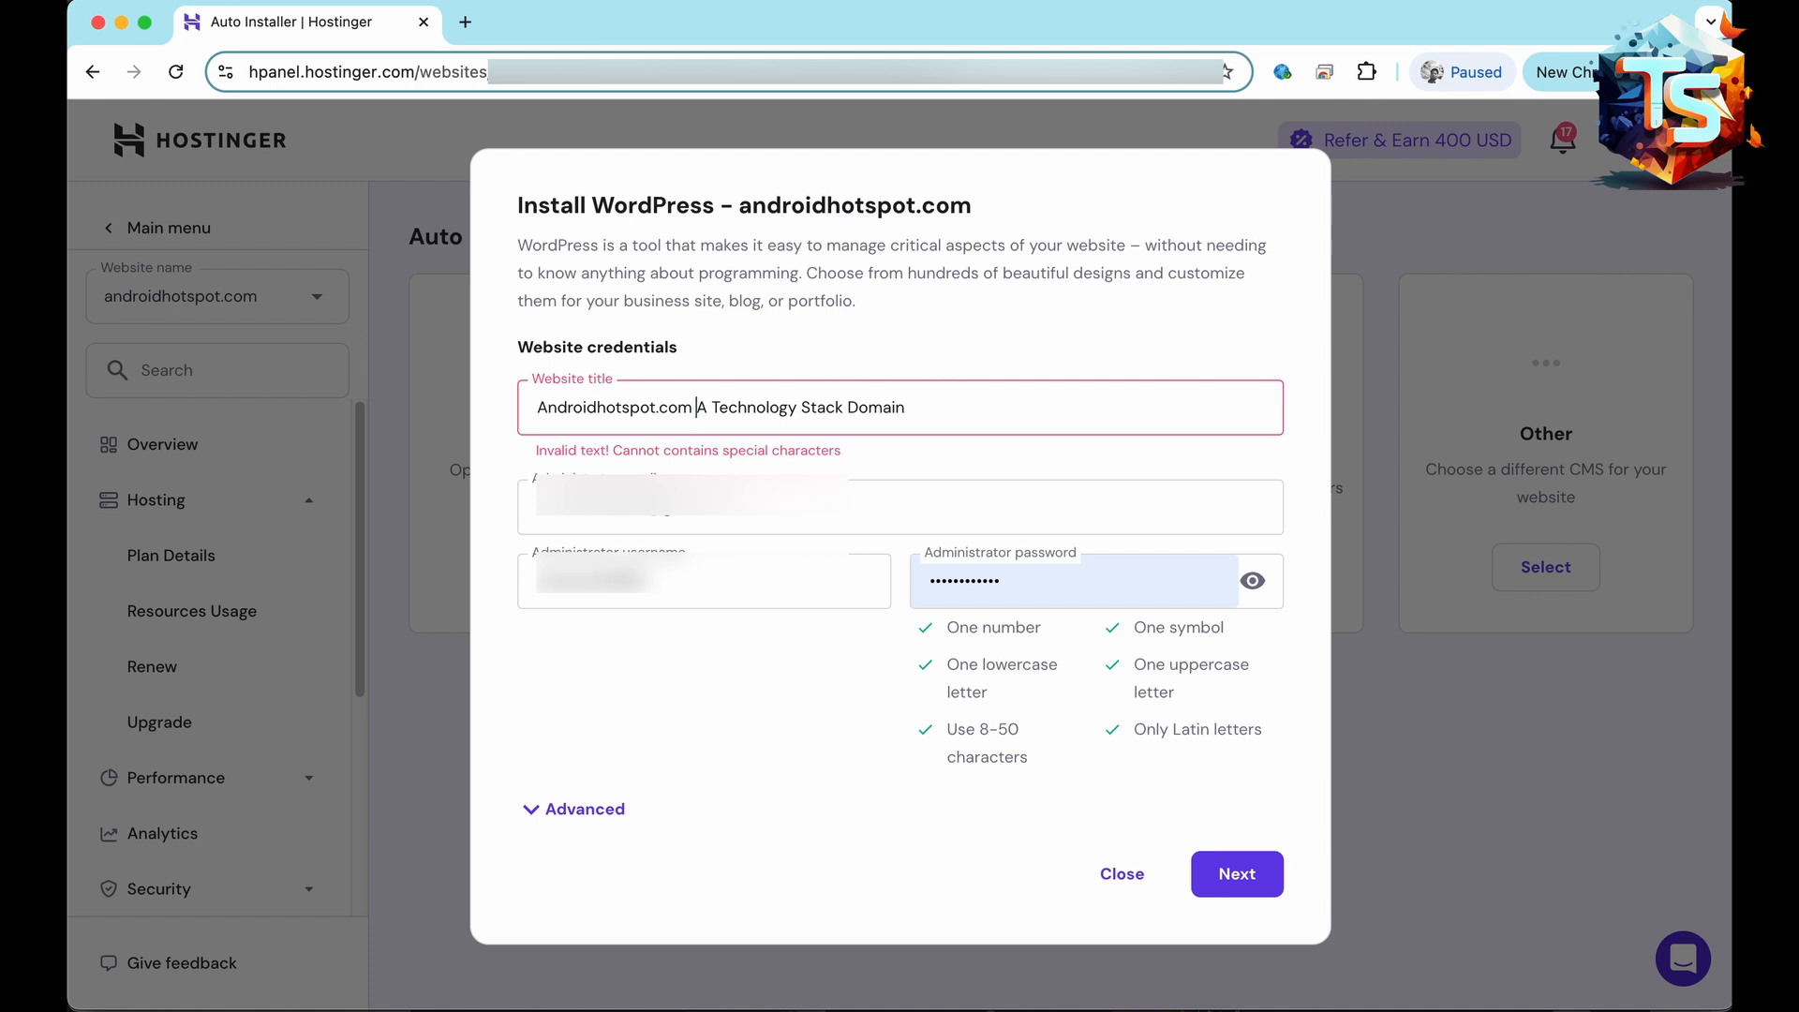
double_click(657, 408)
key(BackSpace)
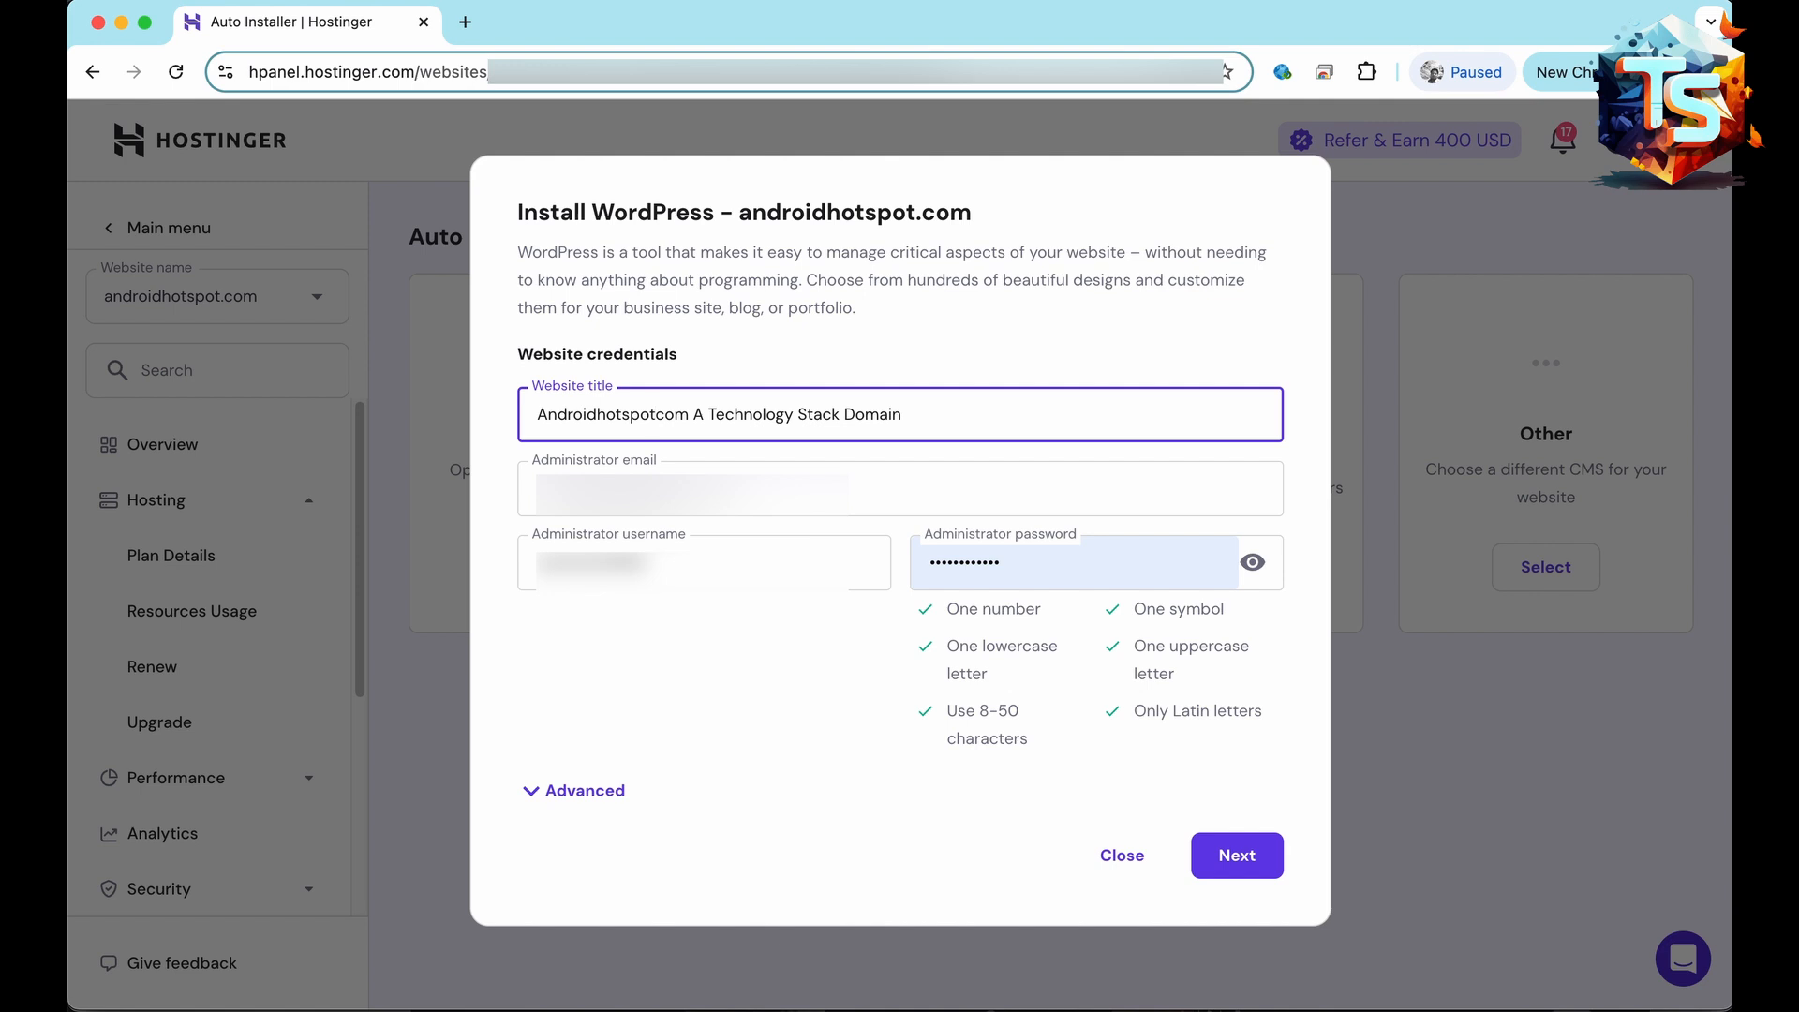
key(shift+Right)
key(shift+Right)
key(shift+Right)
key(BackSpace)
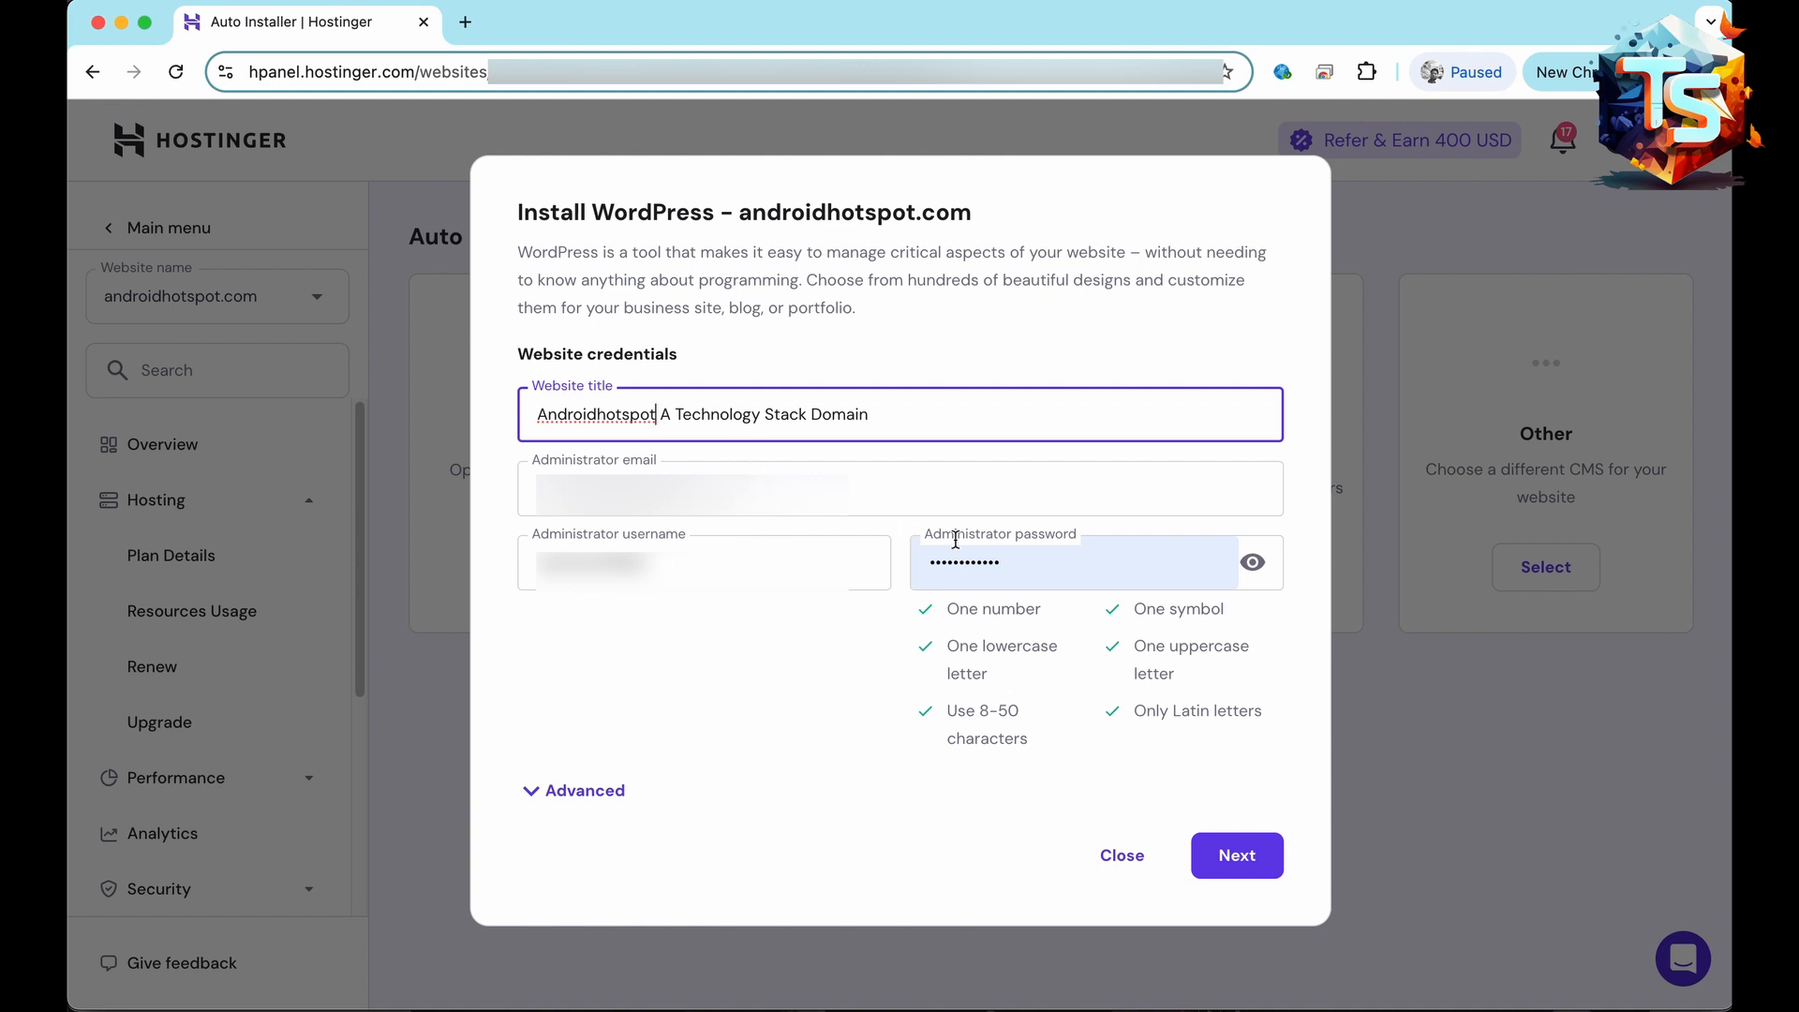
click(1243, 859)
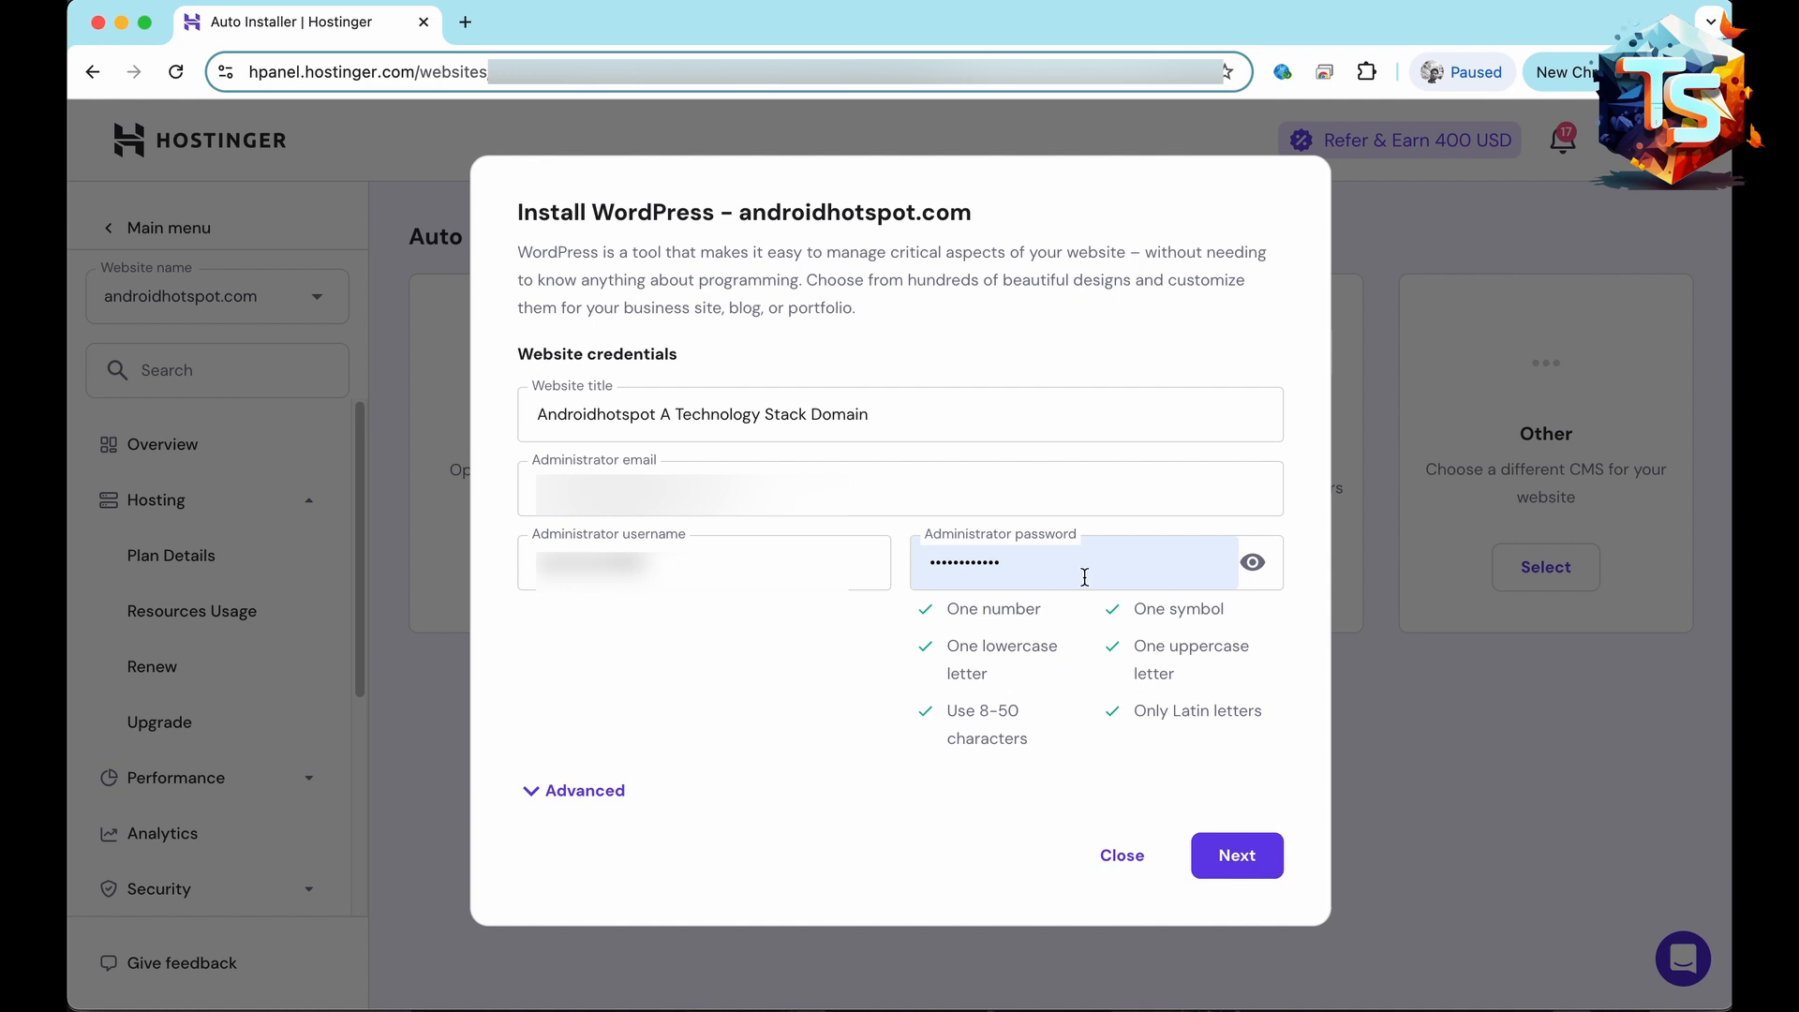
click(1235, 857)
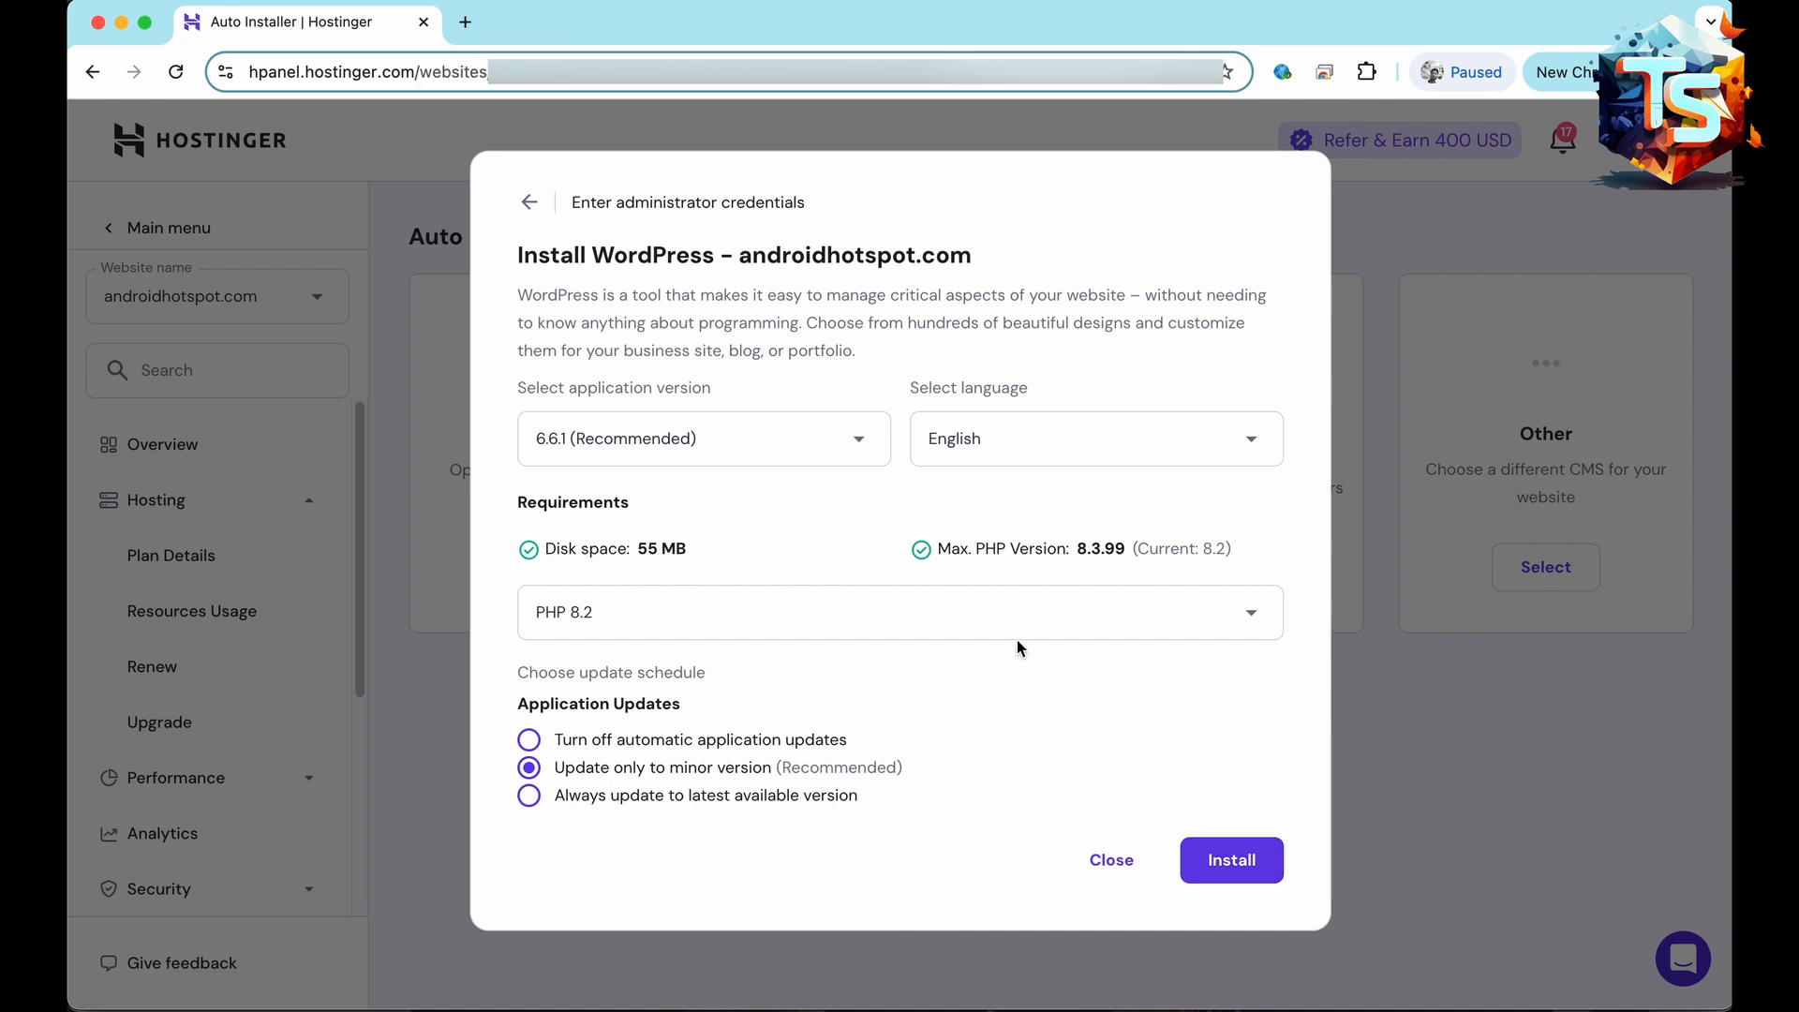
- Install WordPress 6.6.1 (Recommended) in English with PHP 8.2 and application updates only to minor versions
click(765, 452)
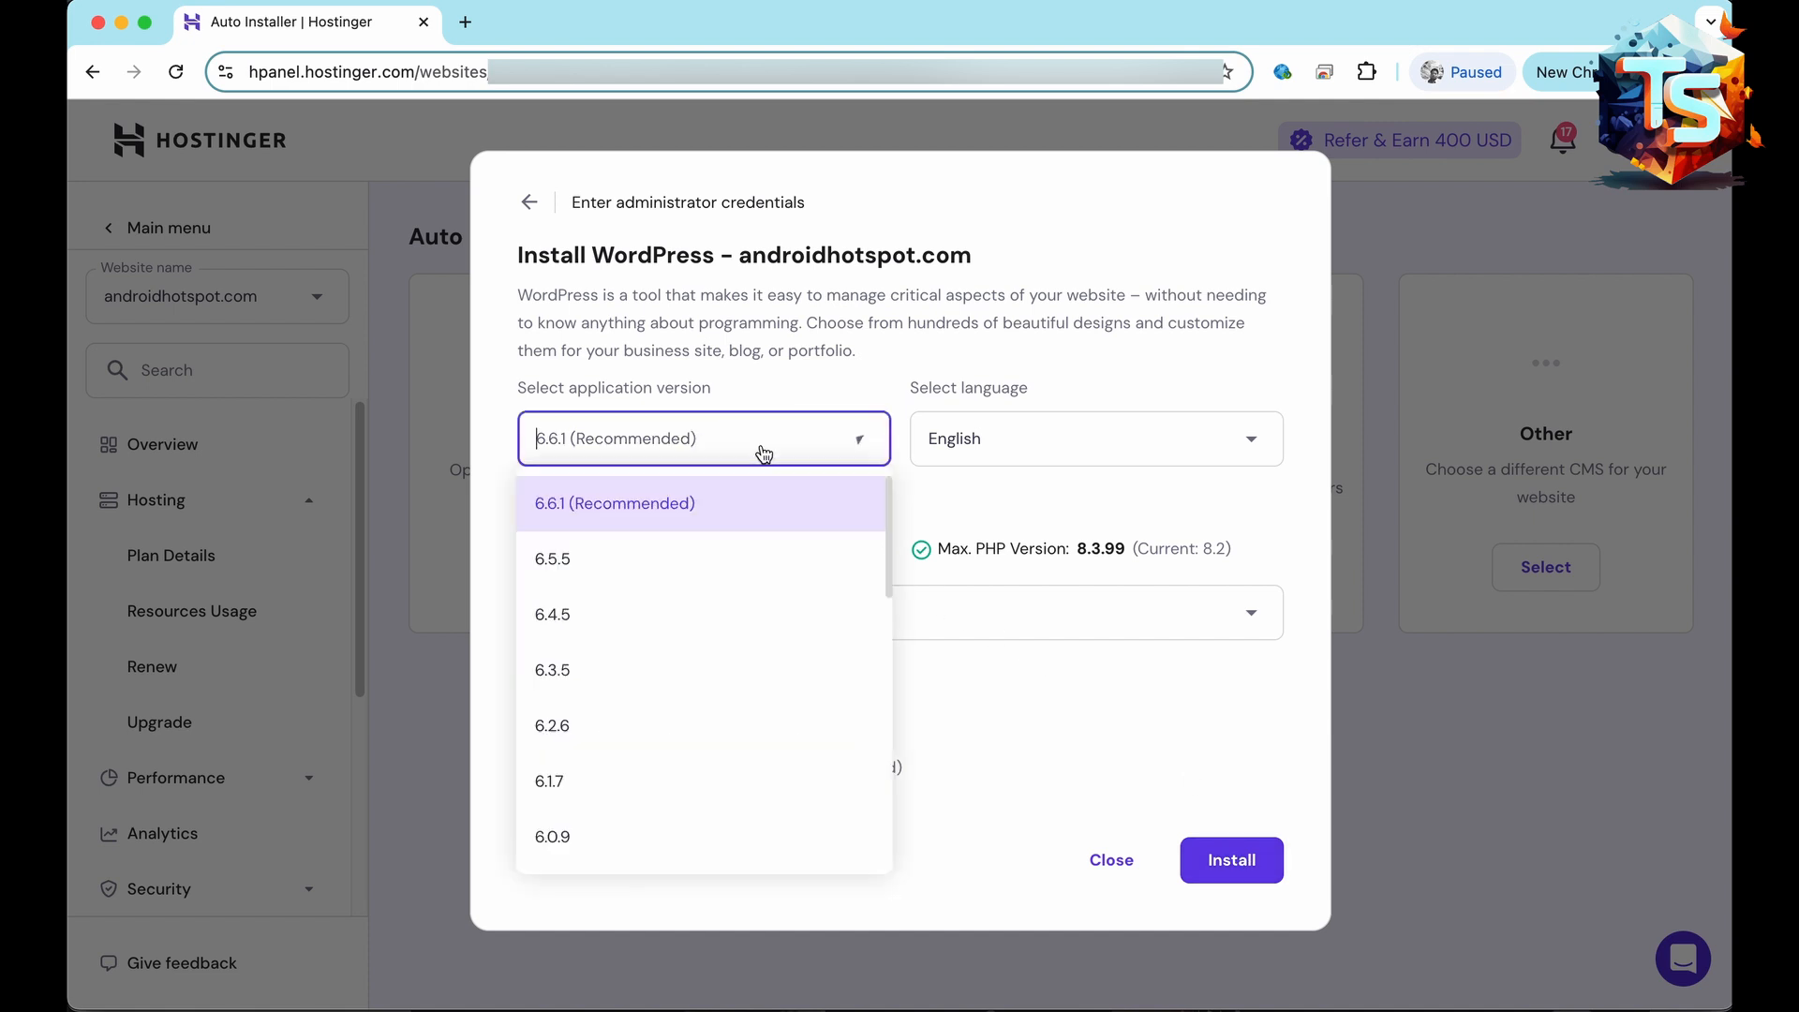
click(762, 450)
click(1020, 440)
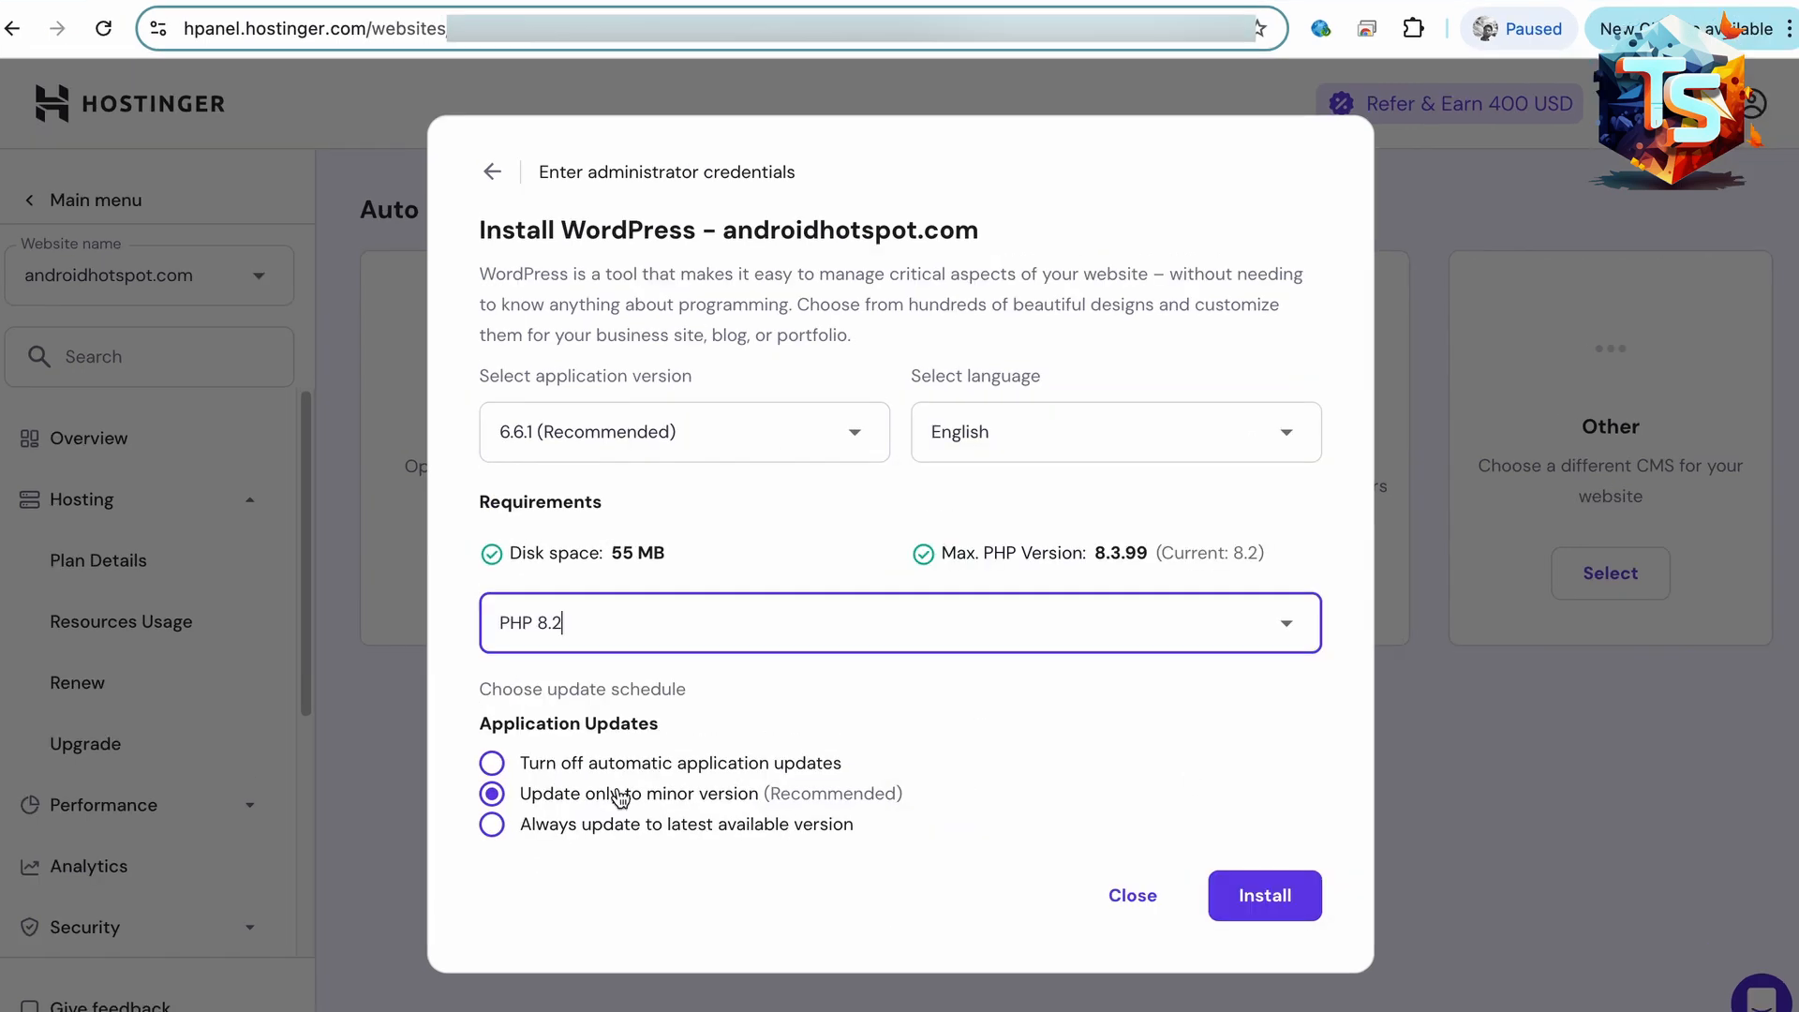
click(1250, 900)
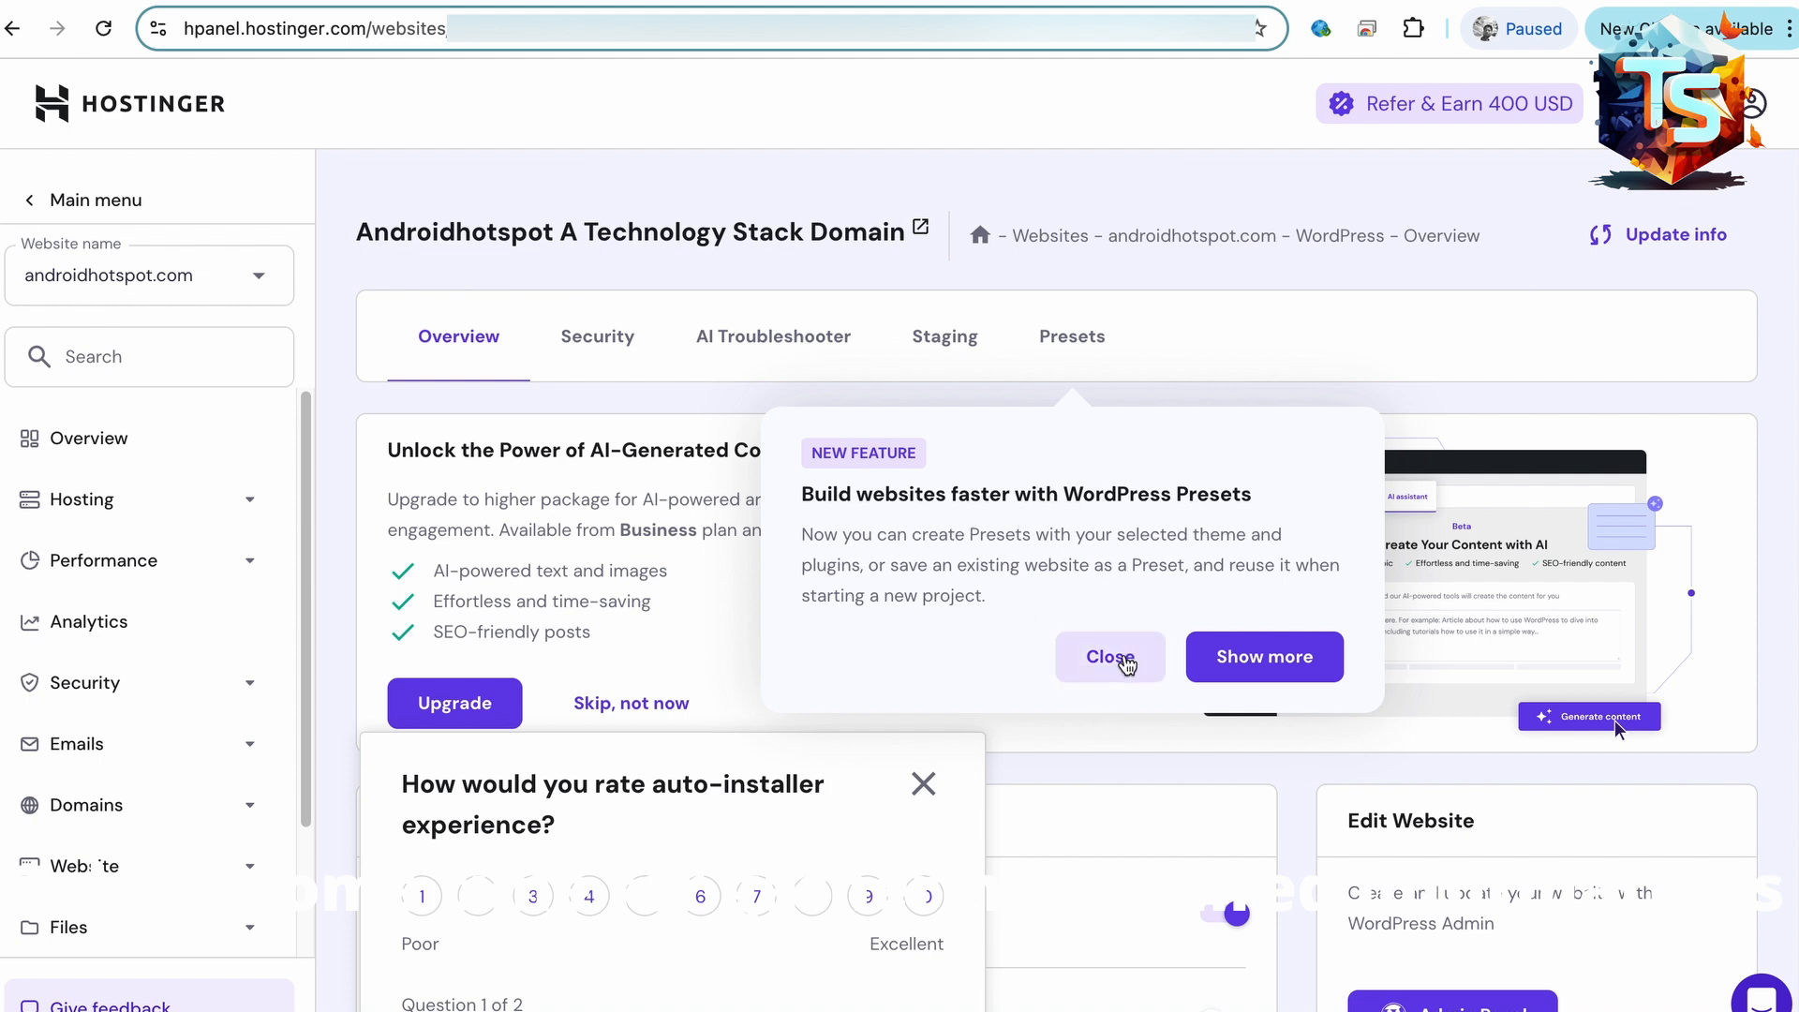
- Dismiss the WordPress Presets announcement and the auto-installer rating survey
click(1112, 655)
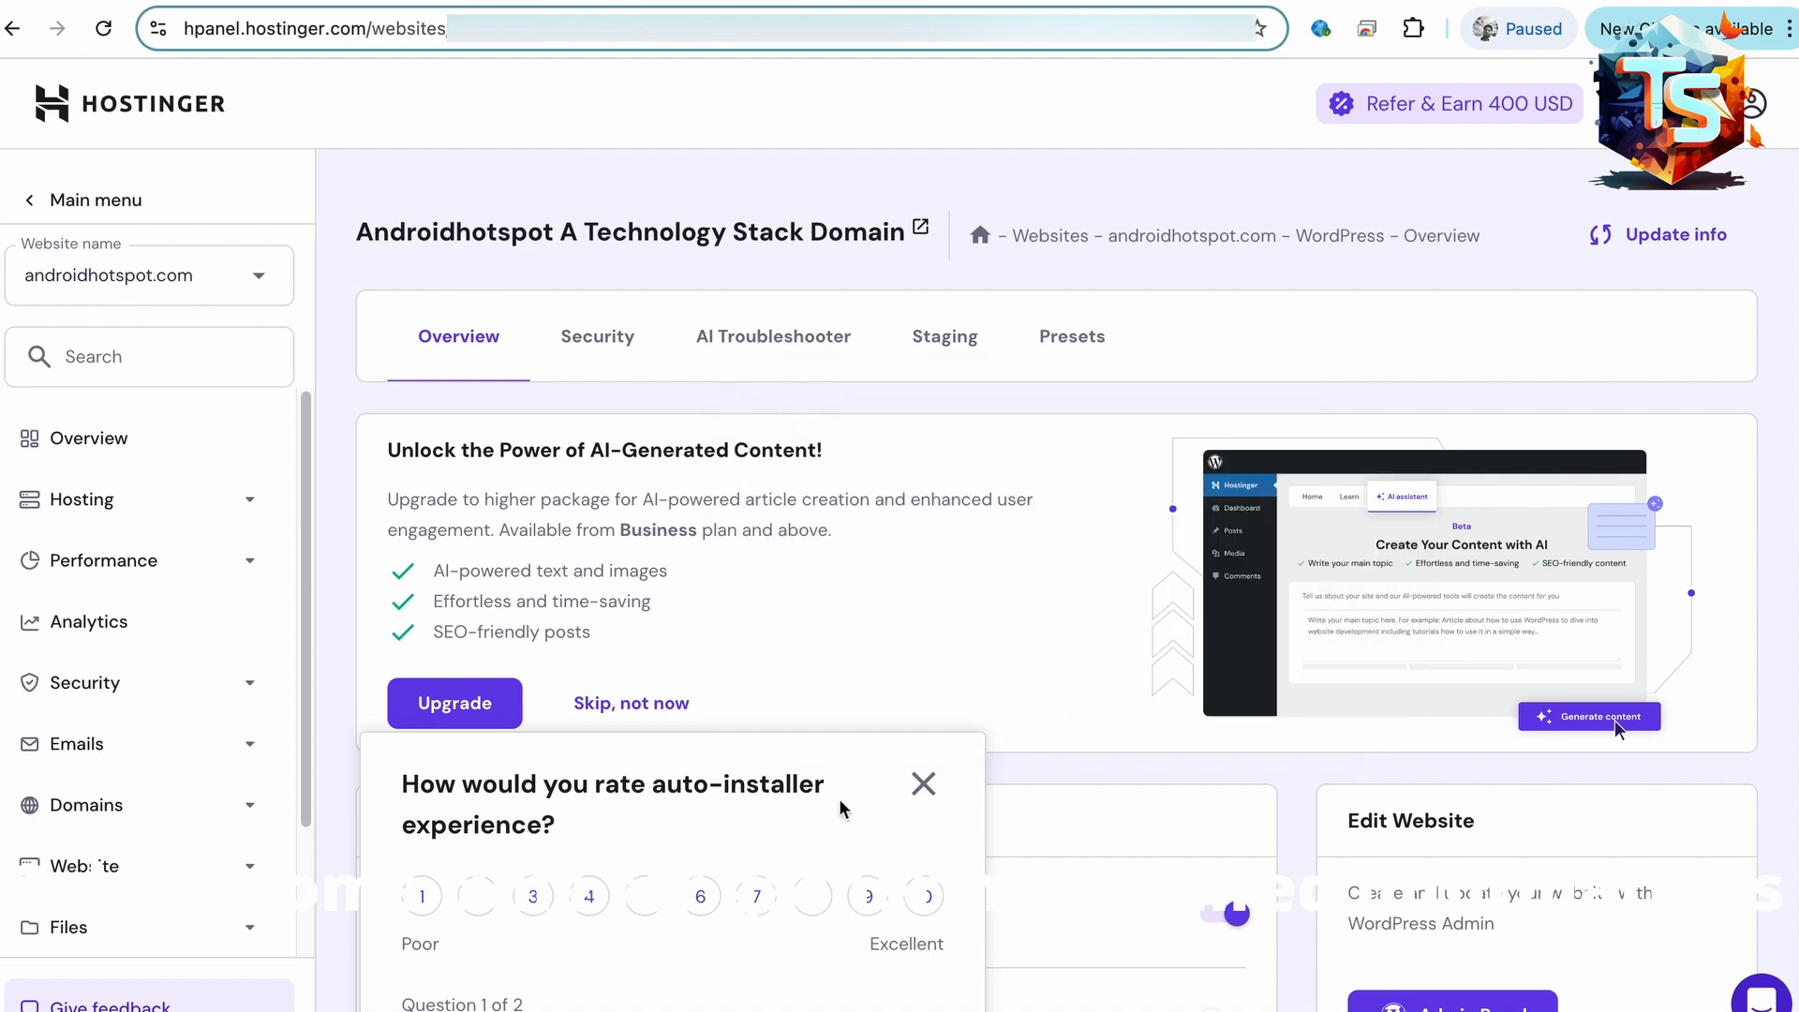
click(928, 790)
click(928, 790)
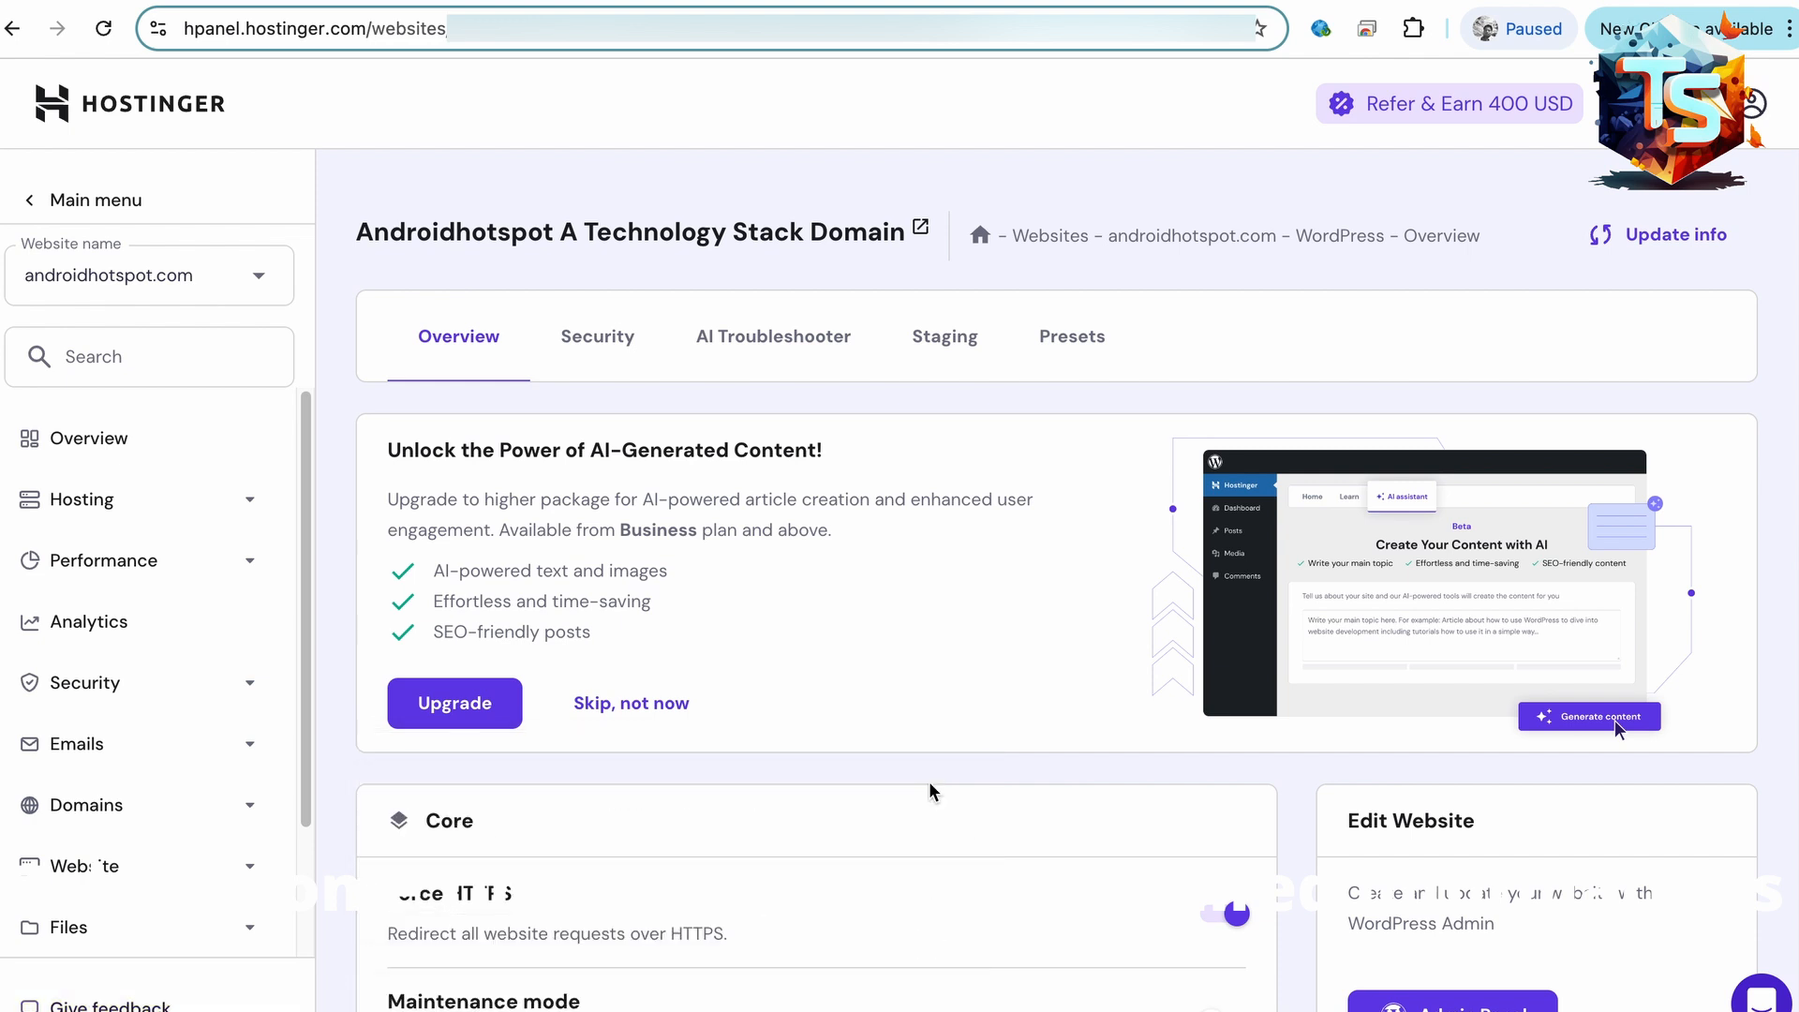
- Review the WordPress overview's core settings, database name, SSL certificate, suggested plugins, and PHP and WordPress versions
scroll(952, 765, down, 2)
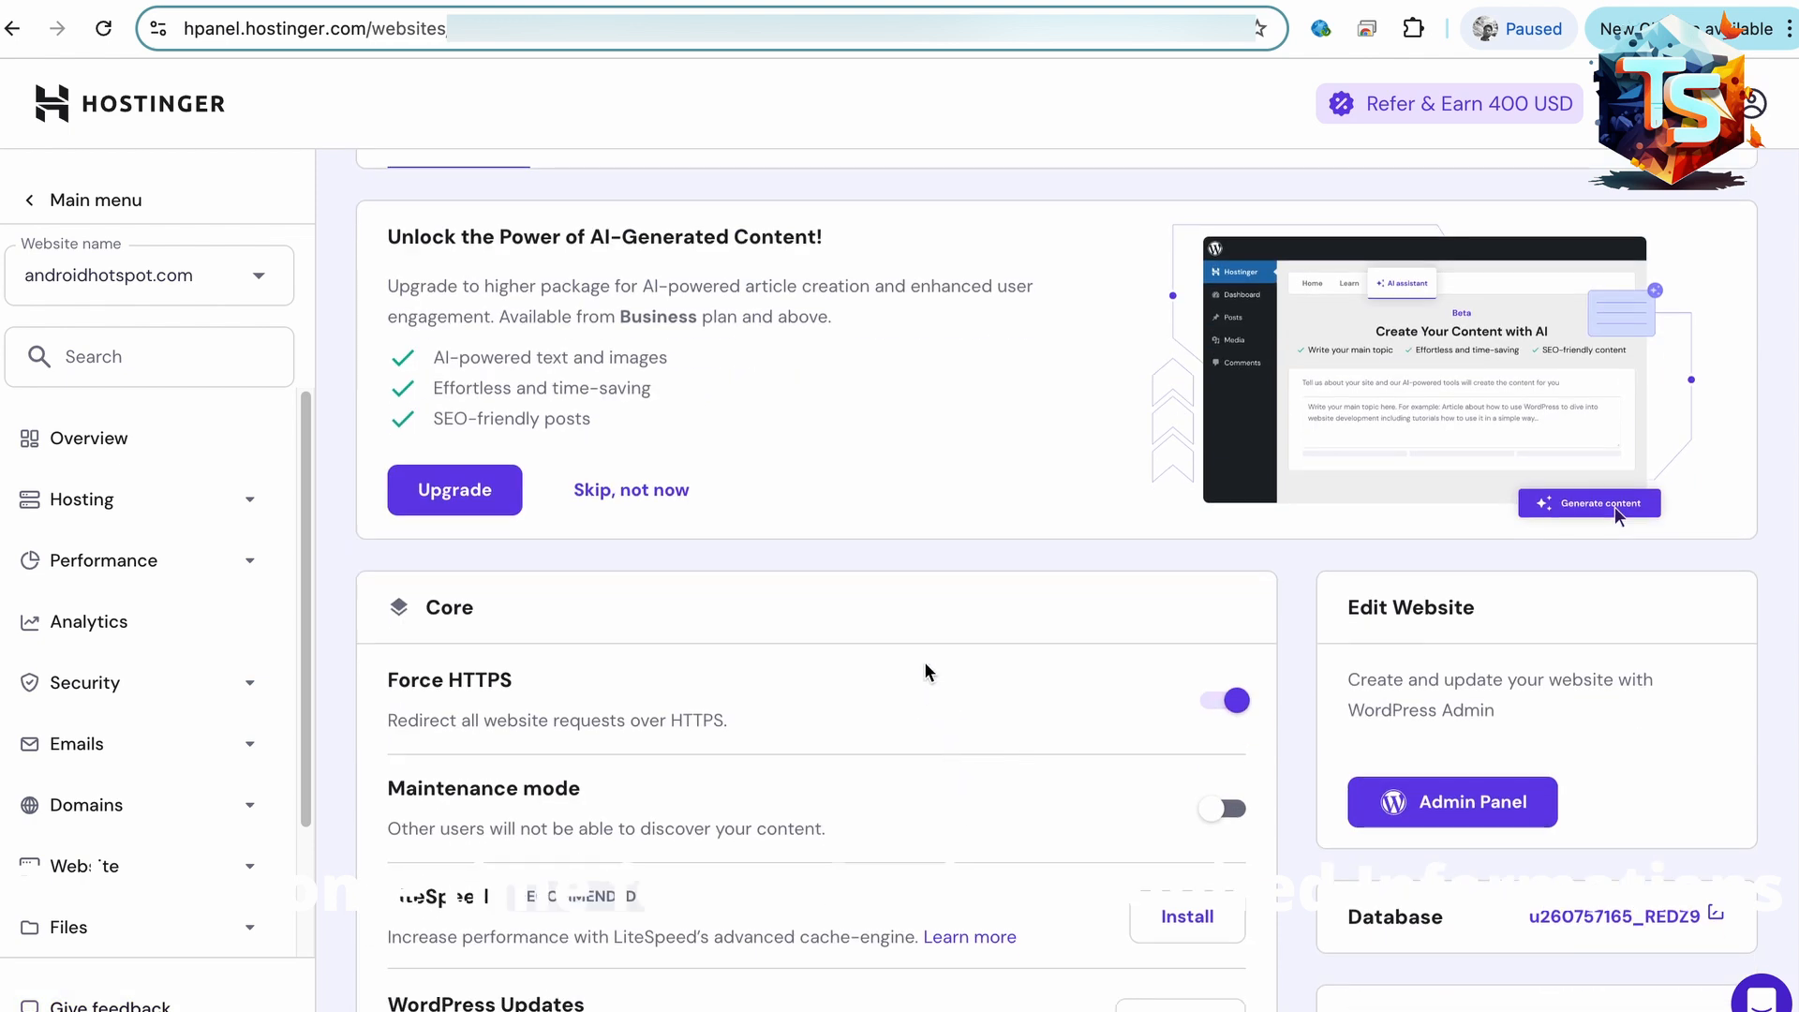
scroll(926, 668, down, 2)
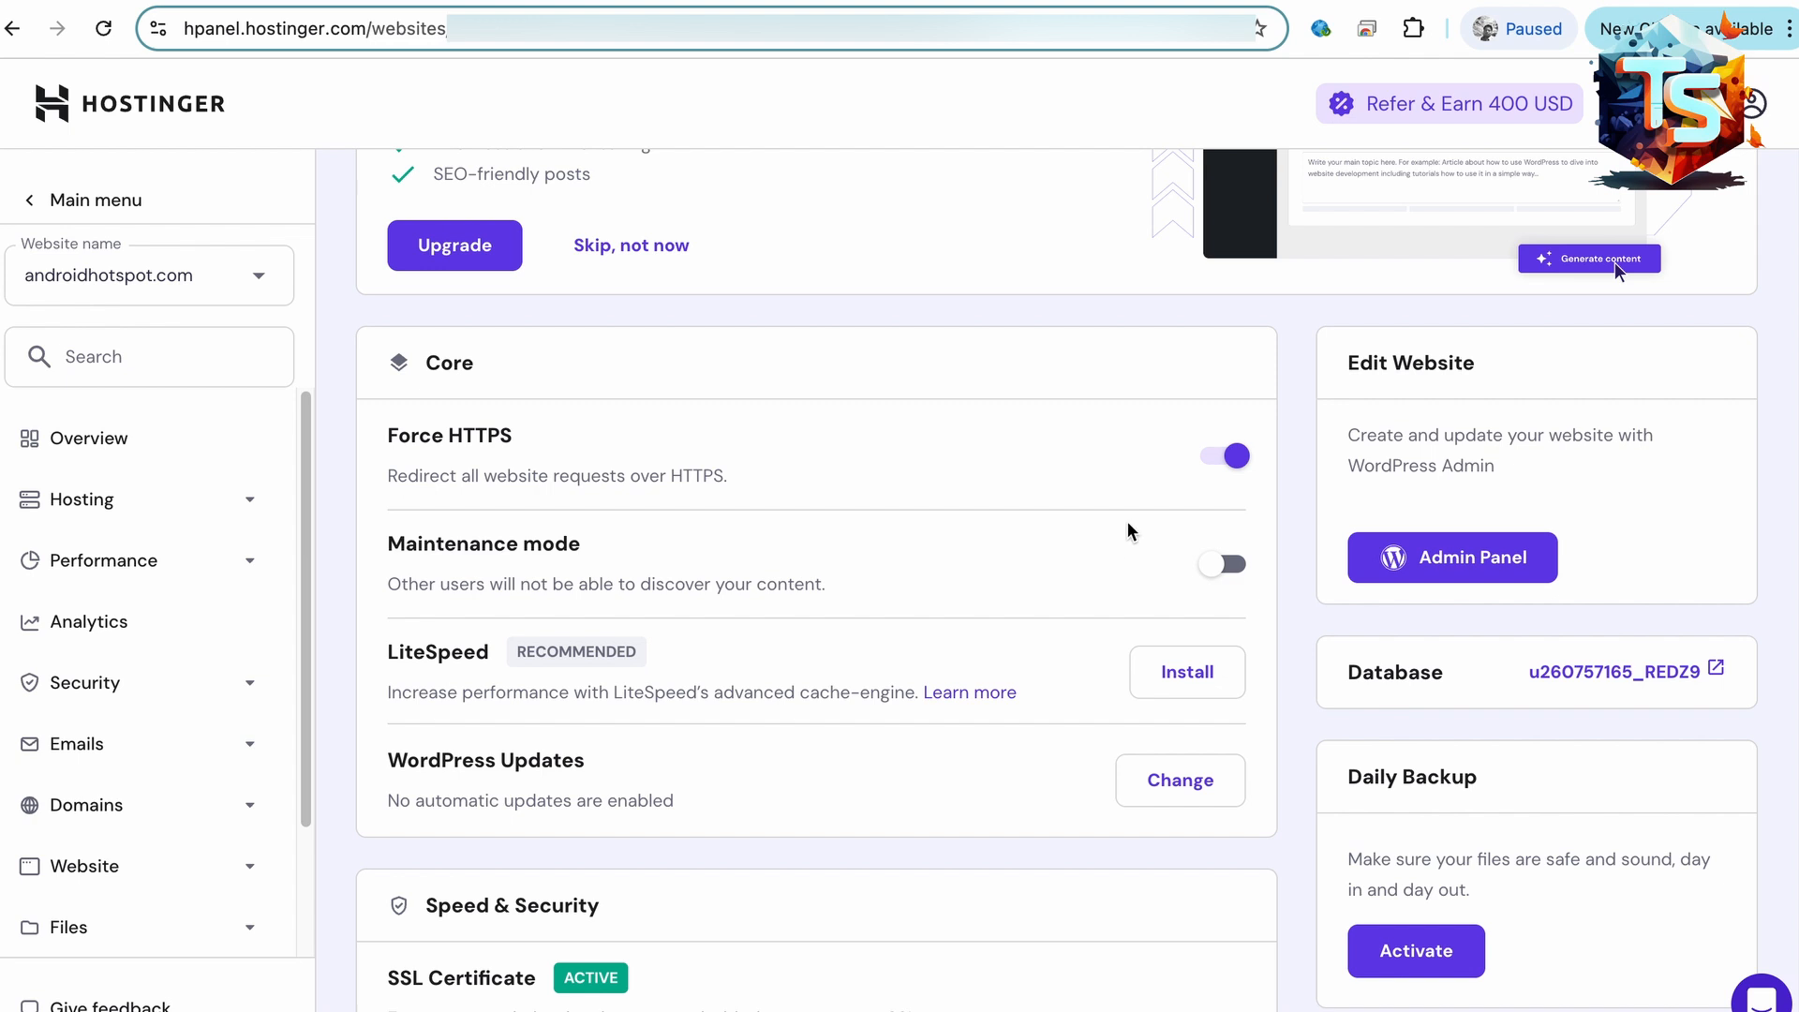
drag(1528, 672, 1751, 682)
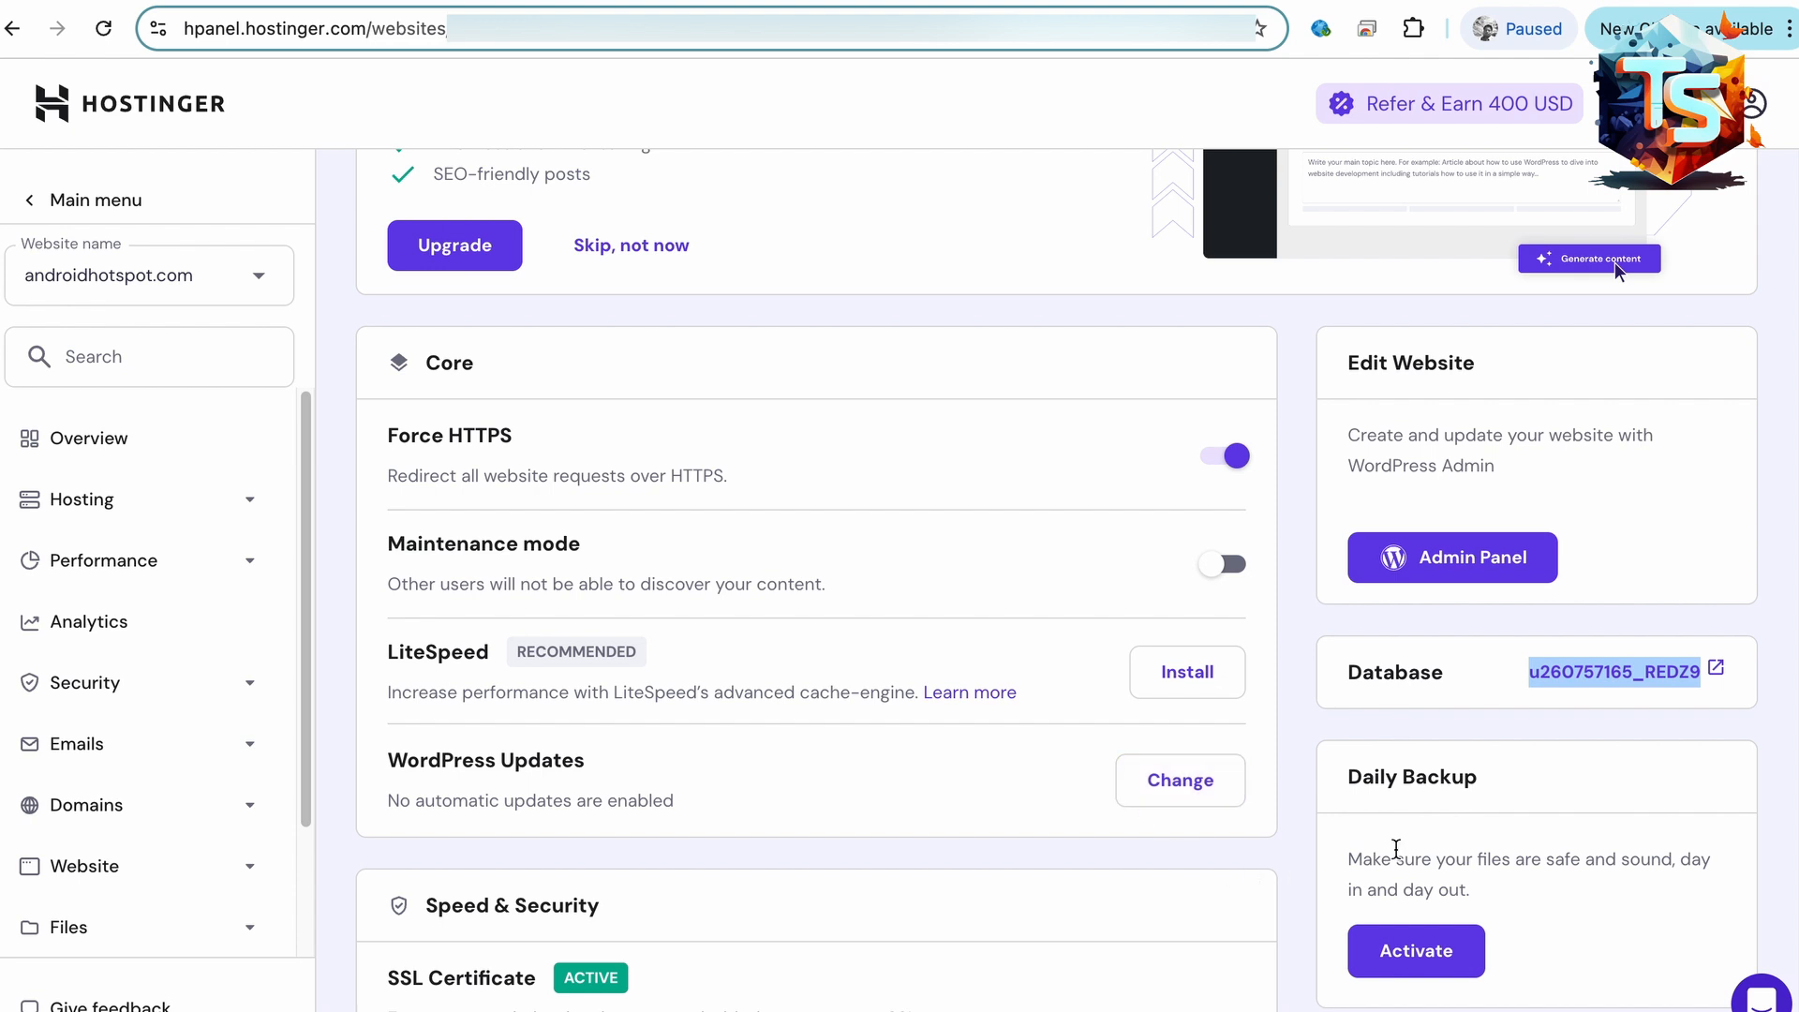
scroll(1396, 848, down, 3)
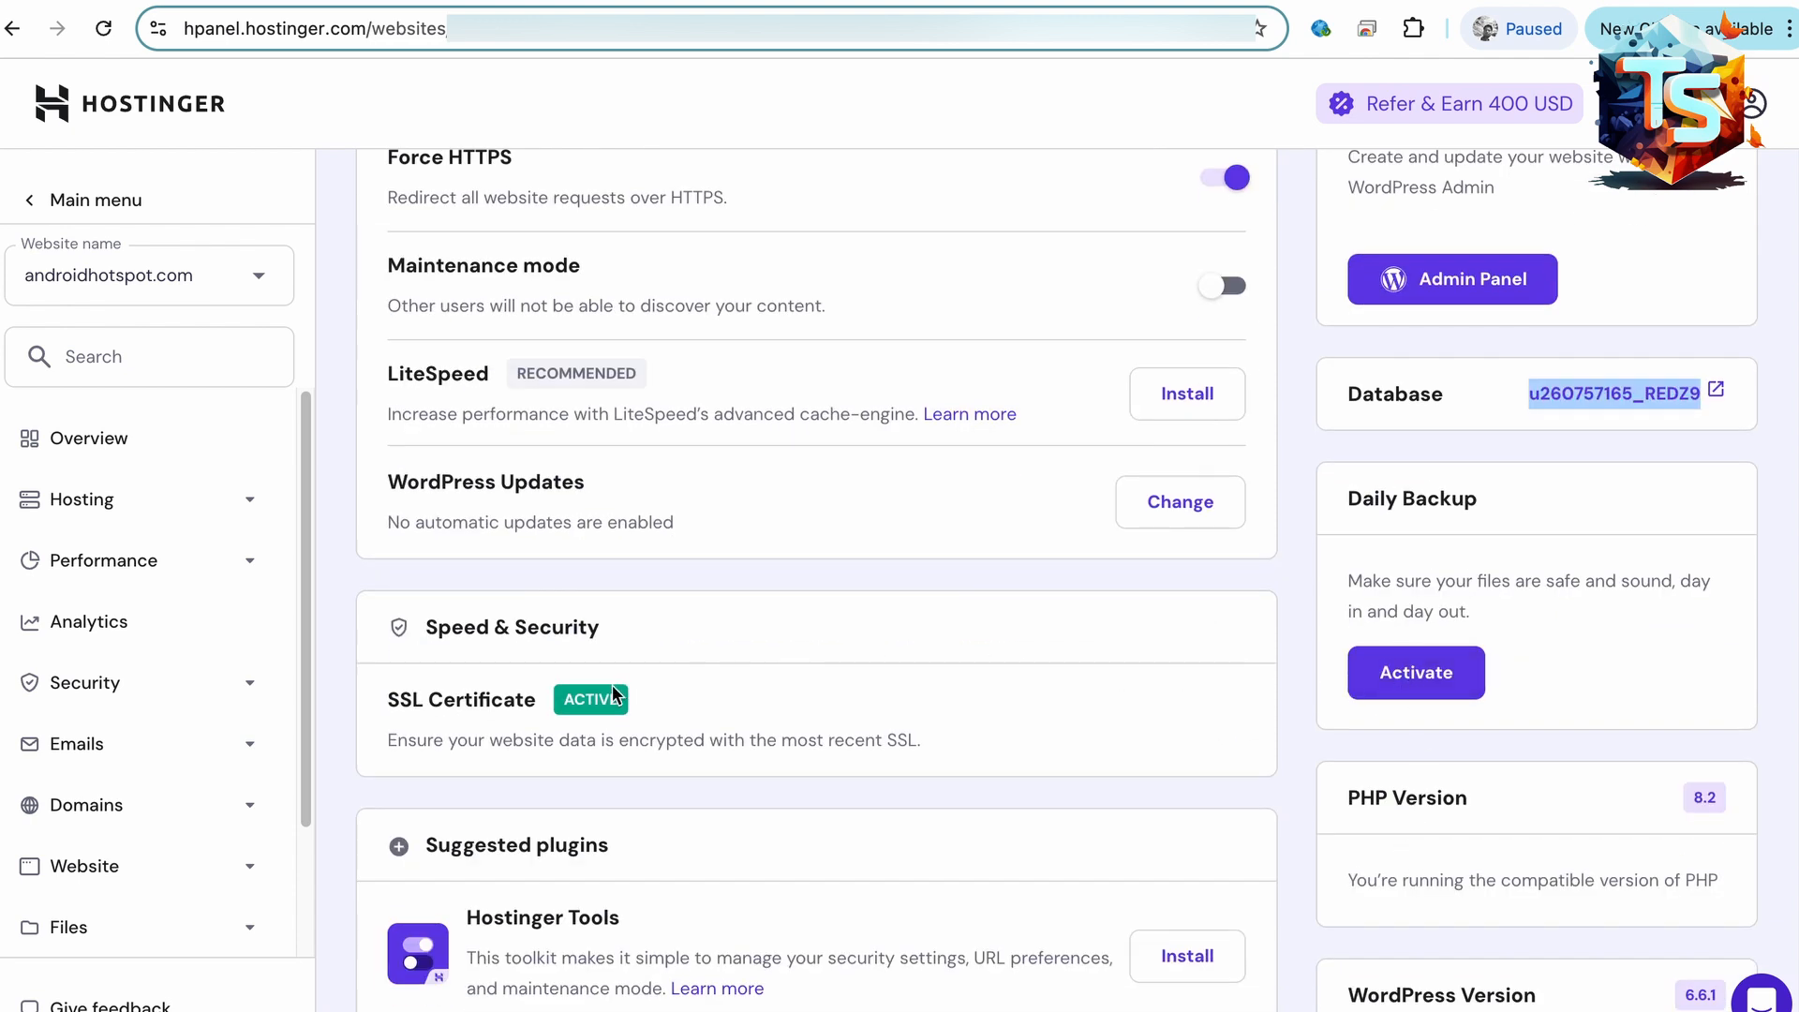
scroll(829, 774, down, 5)
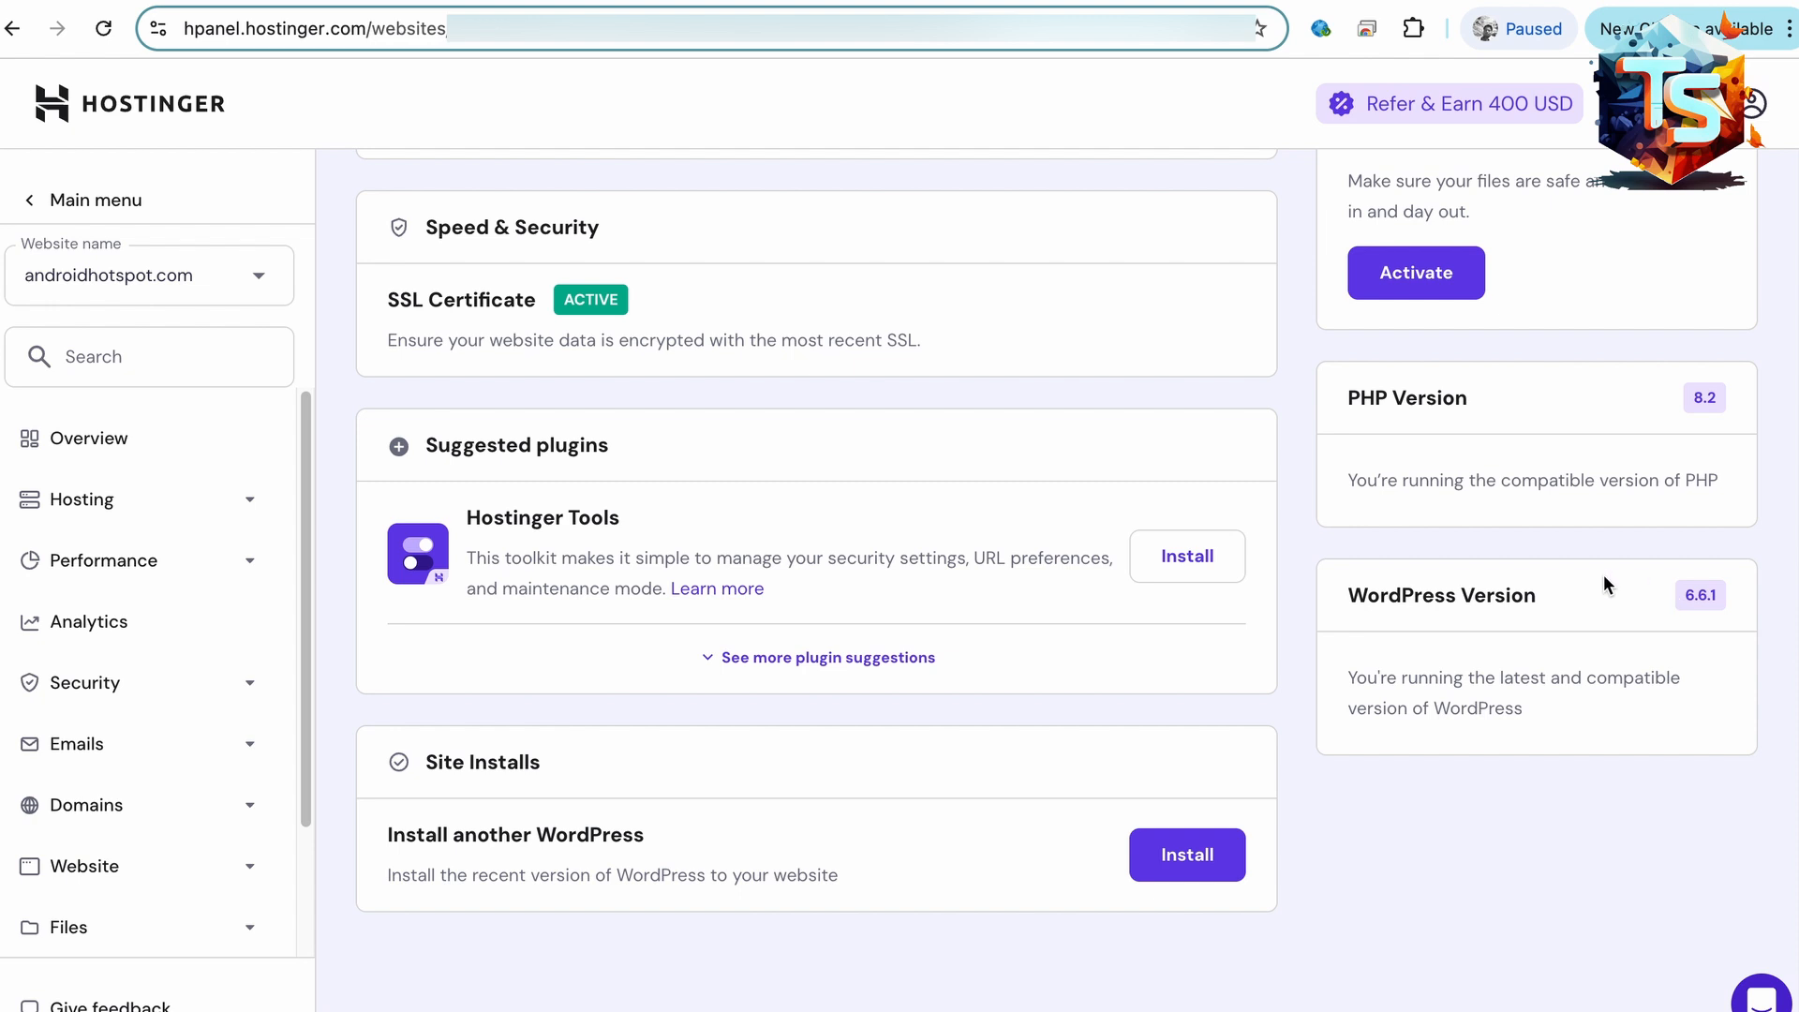
scroll(1604, 576, up, 5)
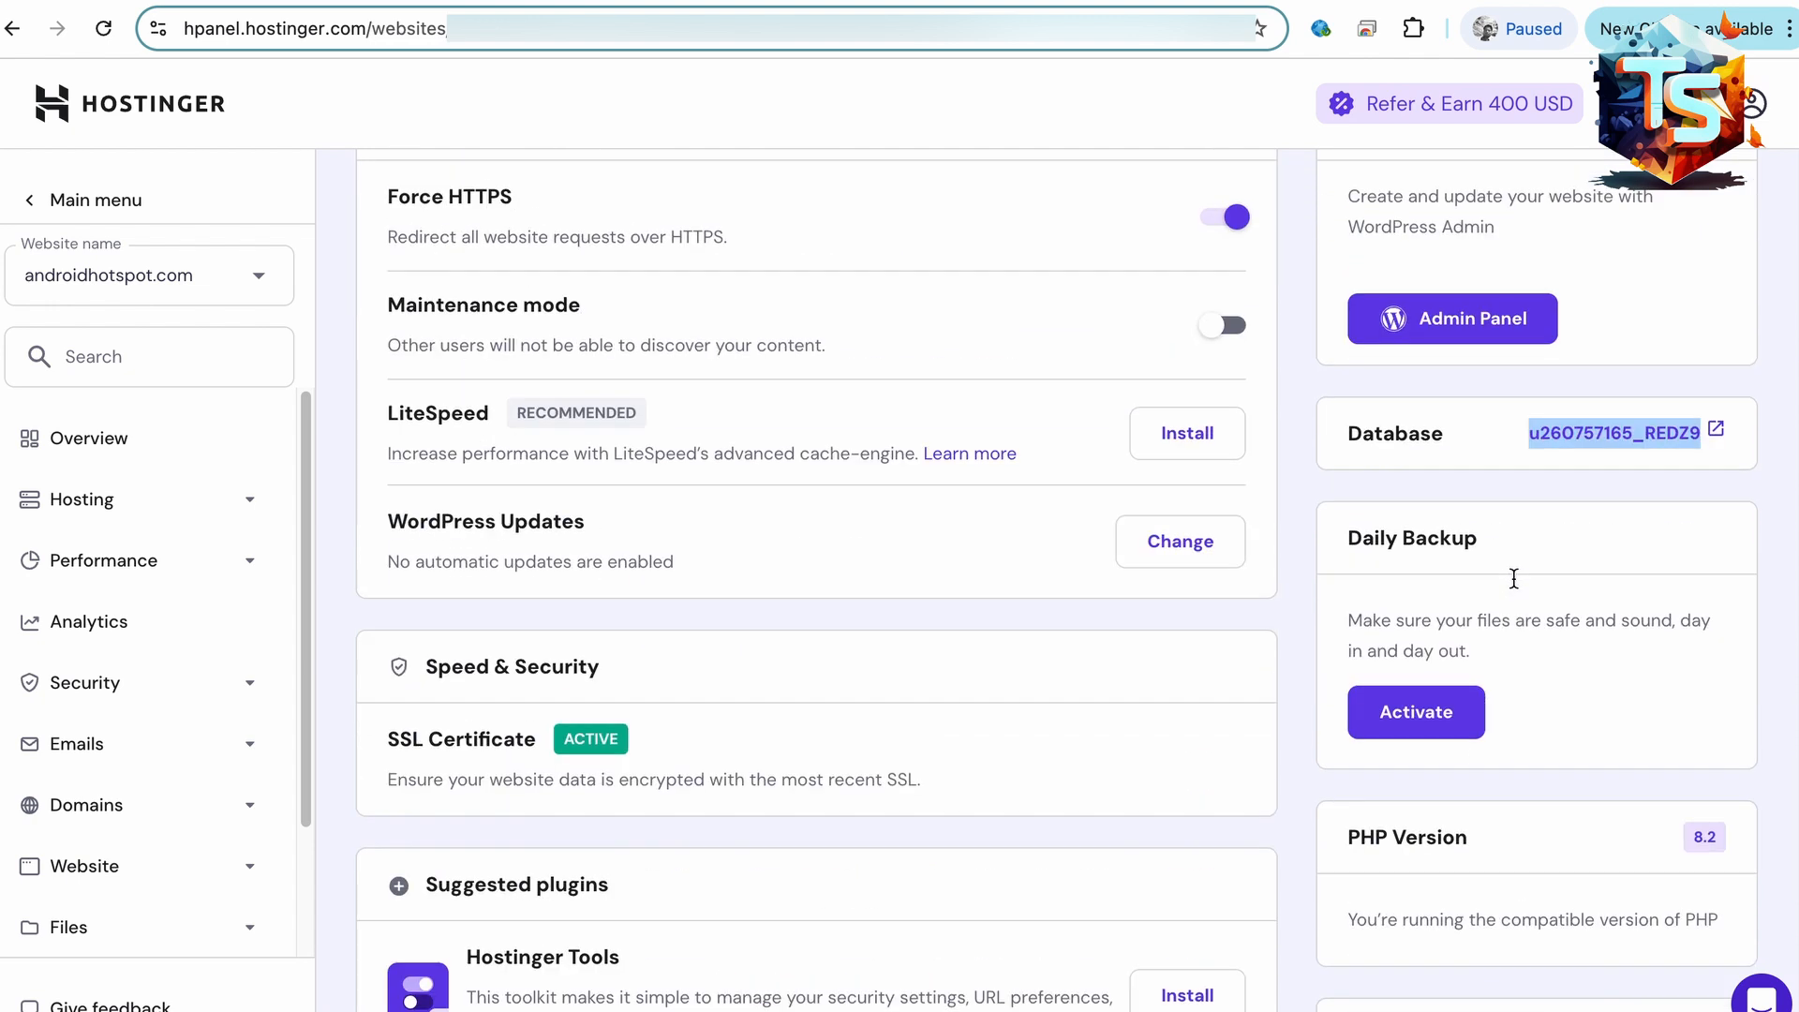
scroll(1513, 578, up, 3)
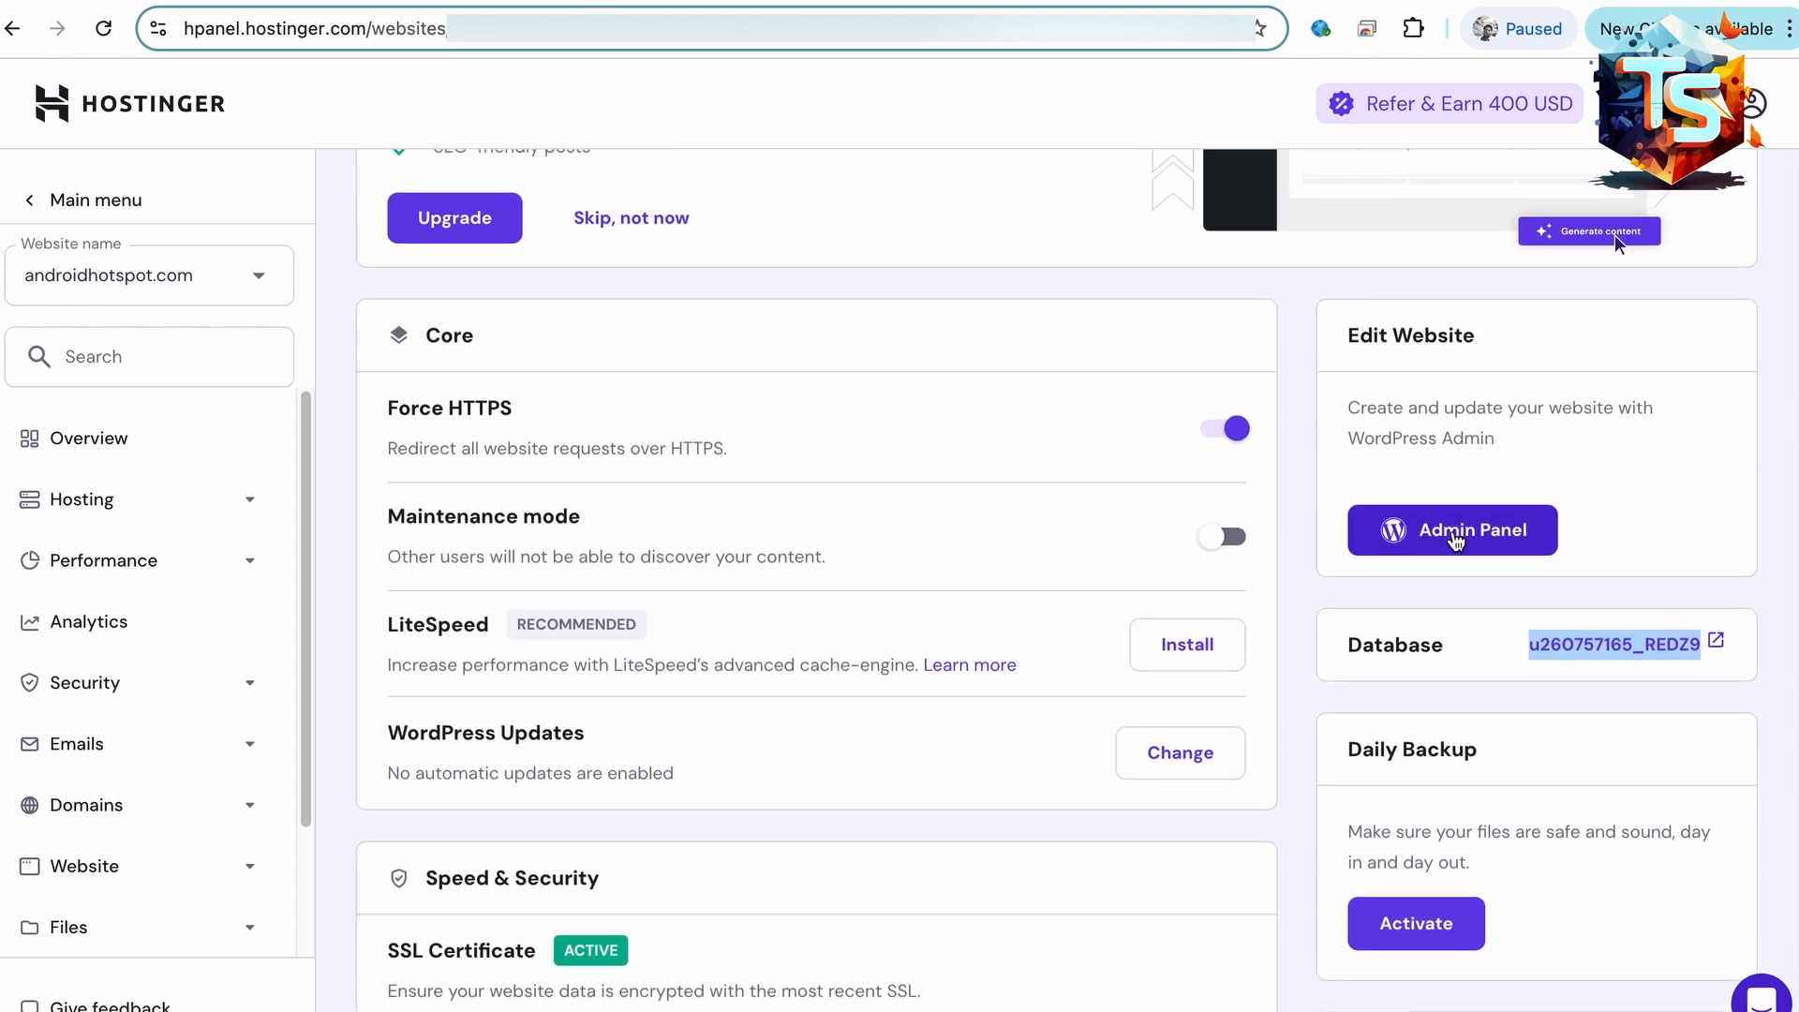
- Open the WordPress admin panel of androidhotspot.com and view the website setup checklist
click(1455, 536)
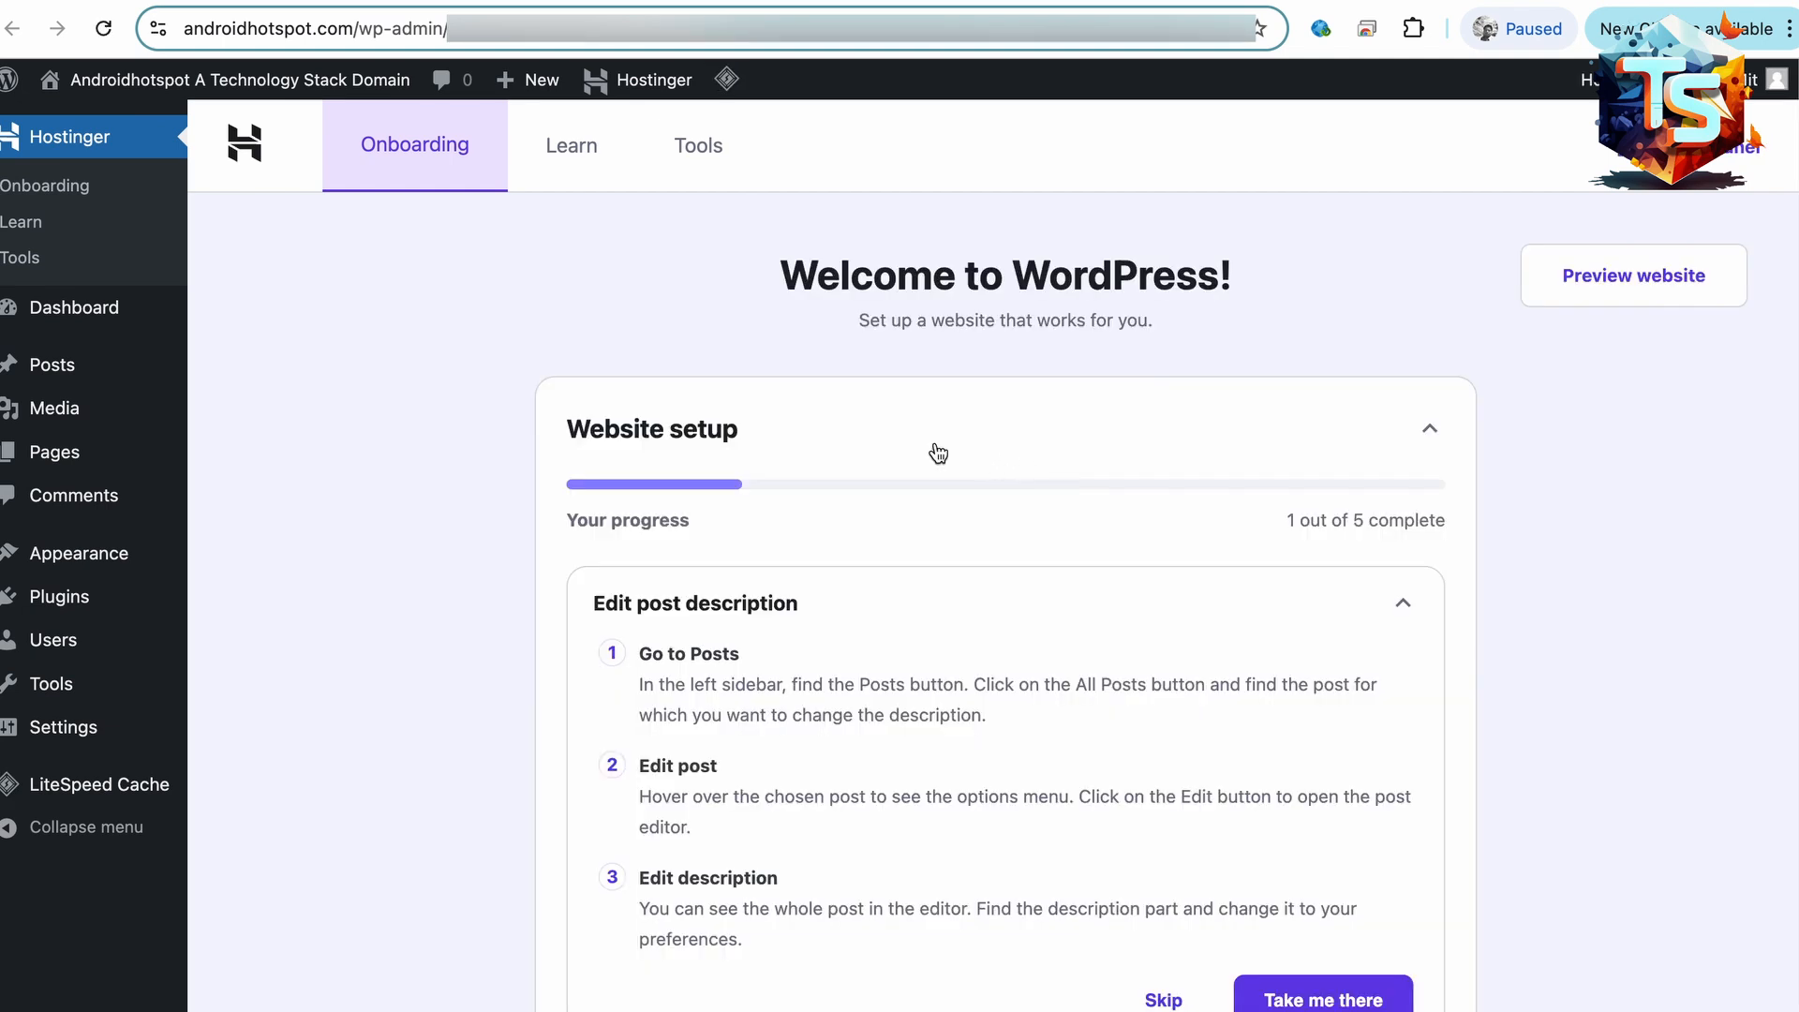
scroll(818, 416, down, 1)
scroll(823, 424, down, 3)
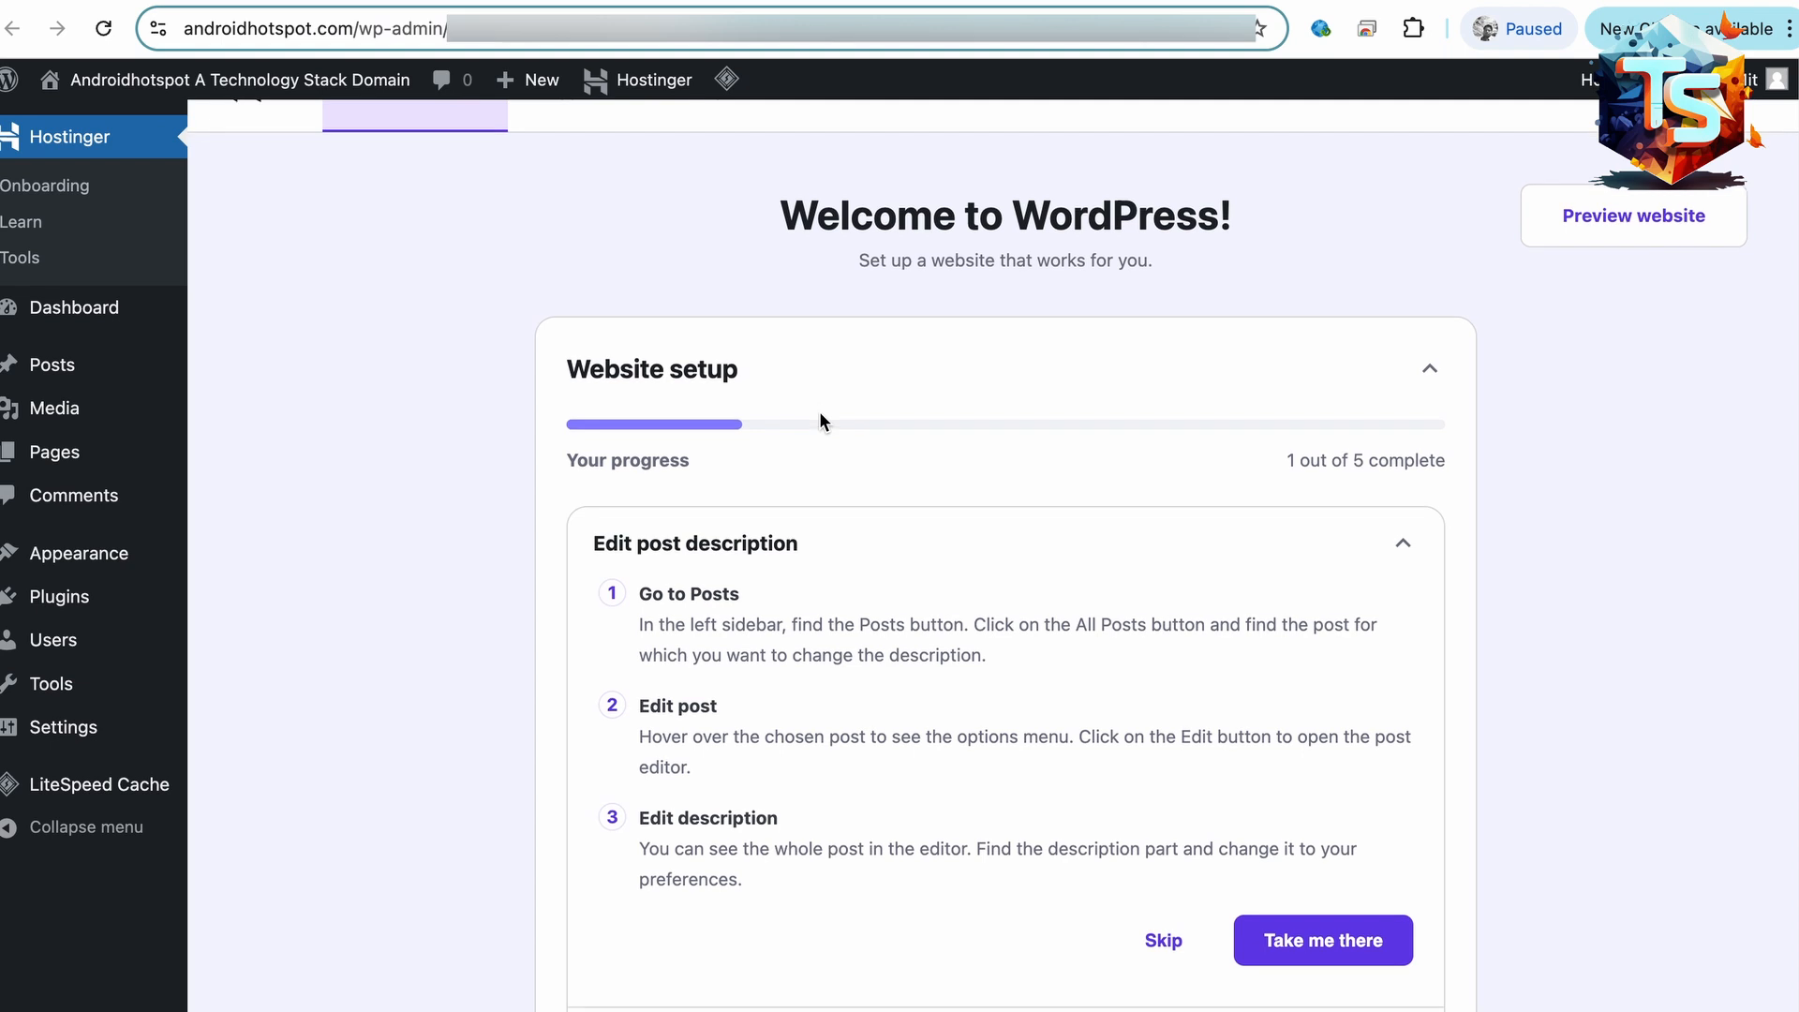
- Read the Edit post description instructions in the website setup checklist, view its linked Posts page, and return to the checklist
scroll(879, 425, down, 4)
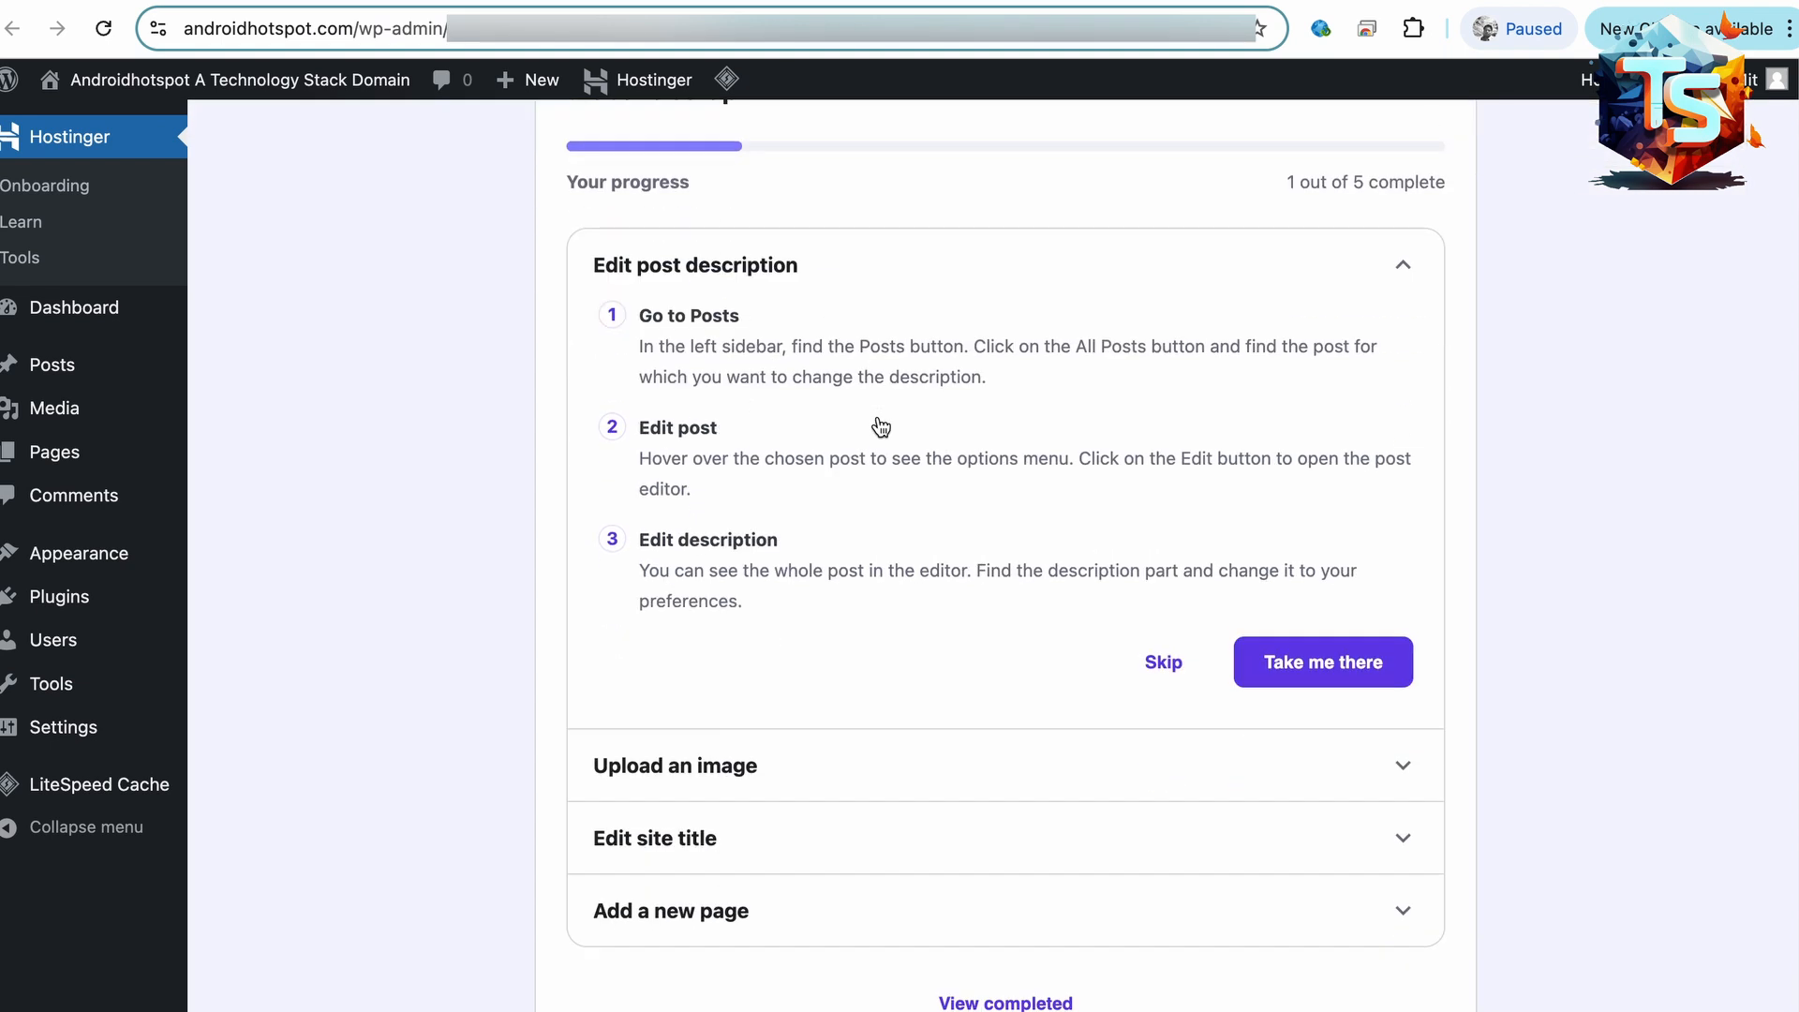
scroll(879, 425, down, 1)
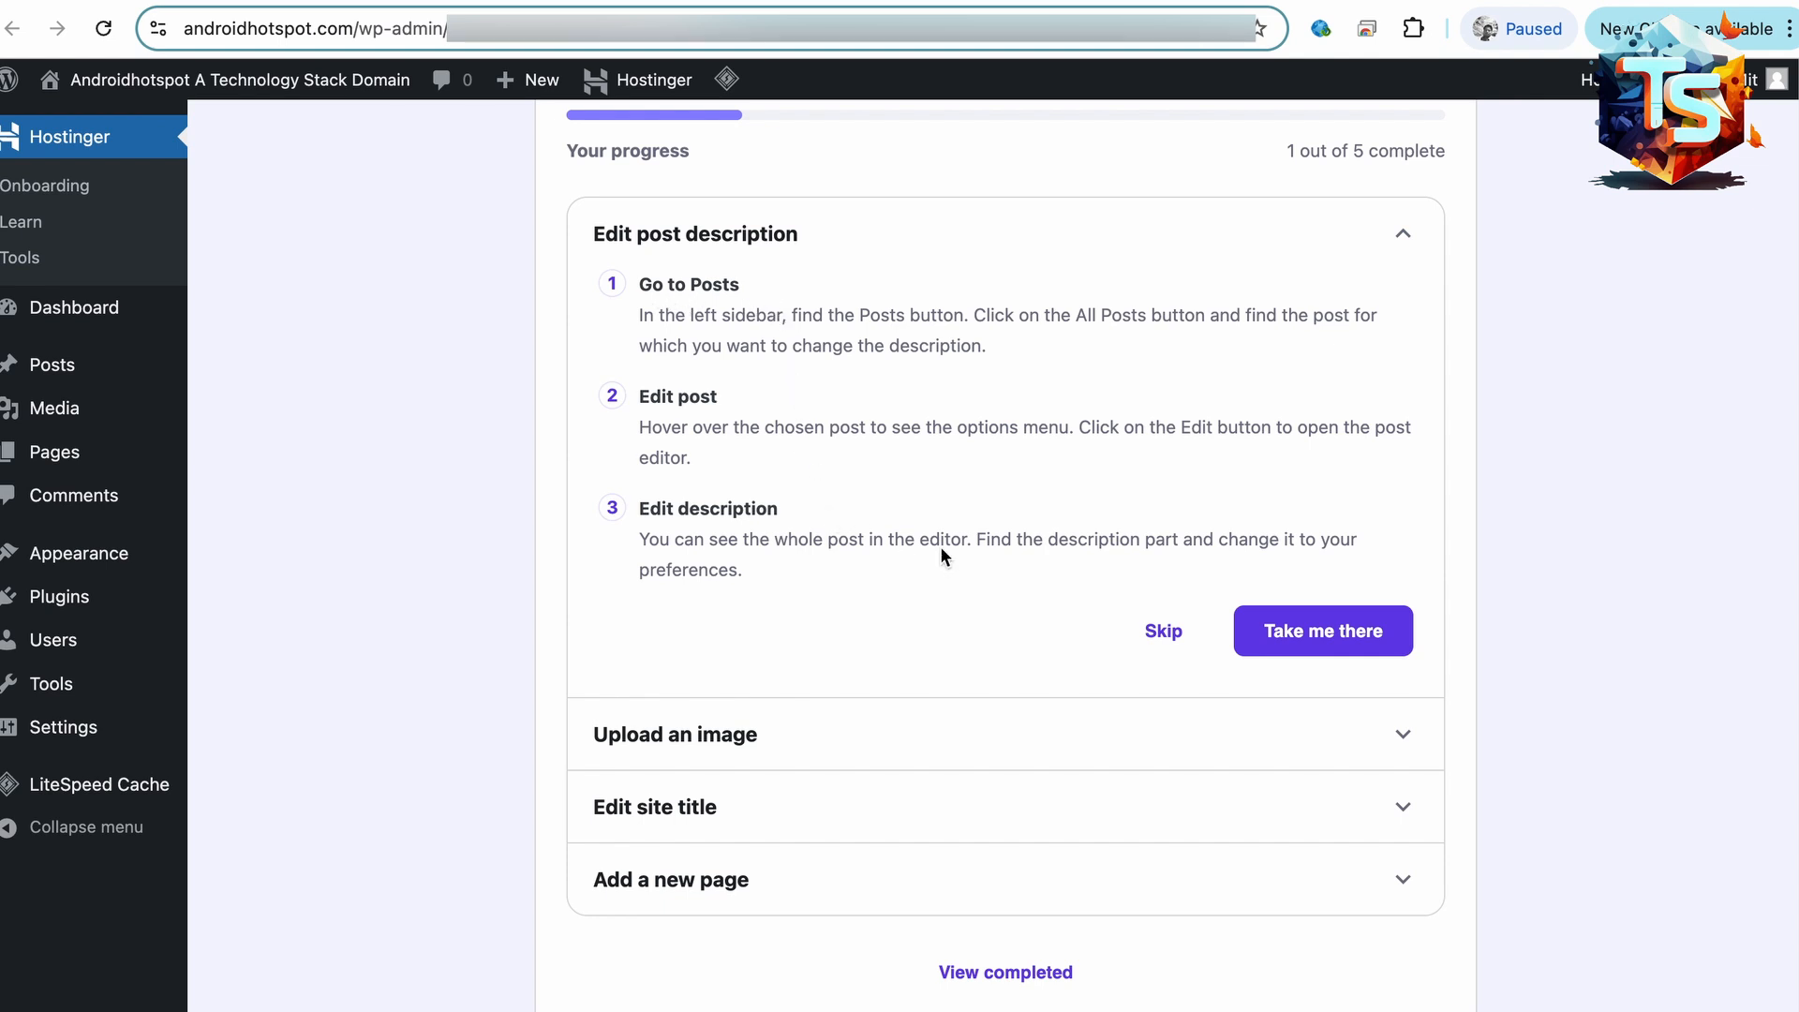
click(1315, 636)
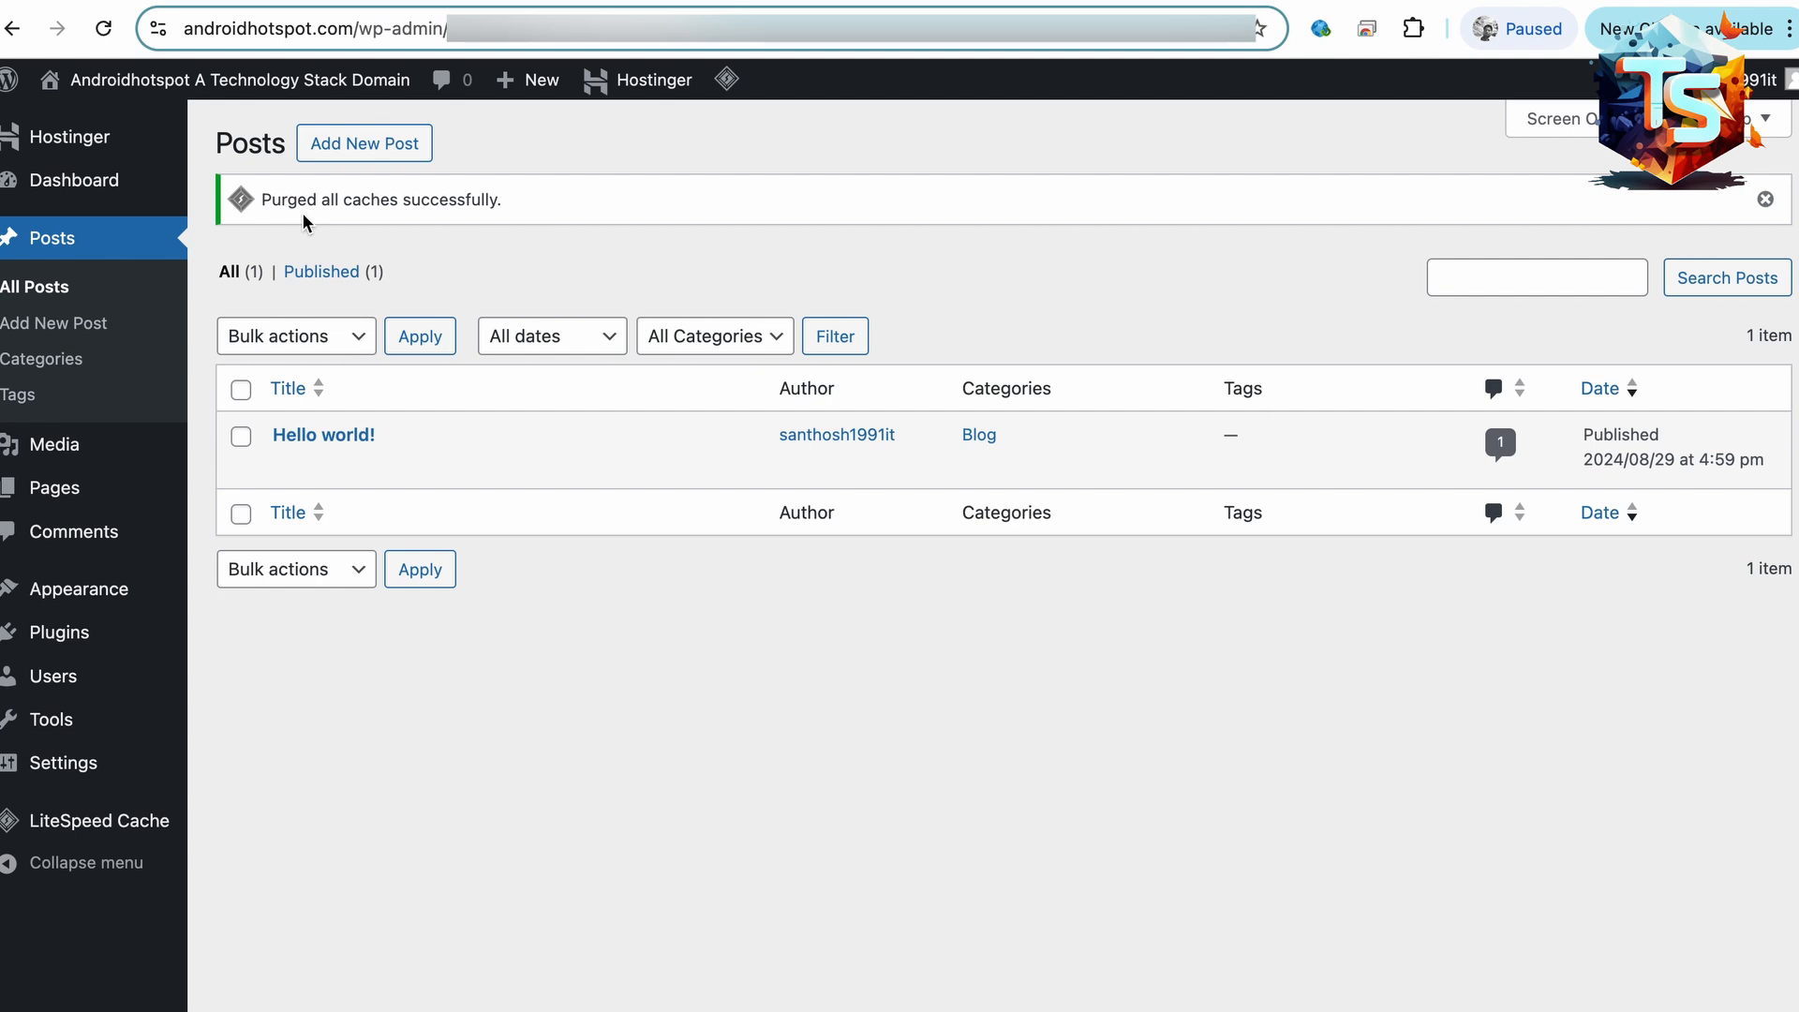
click(12, 28)
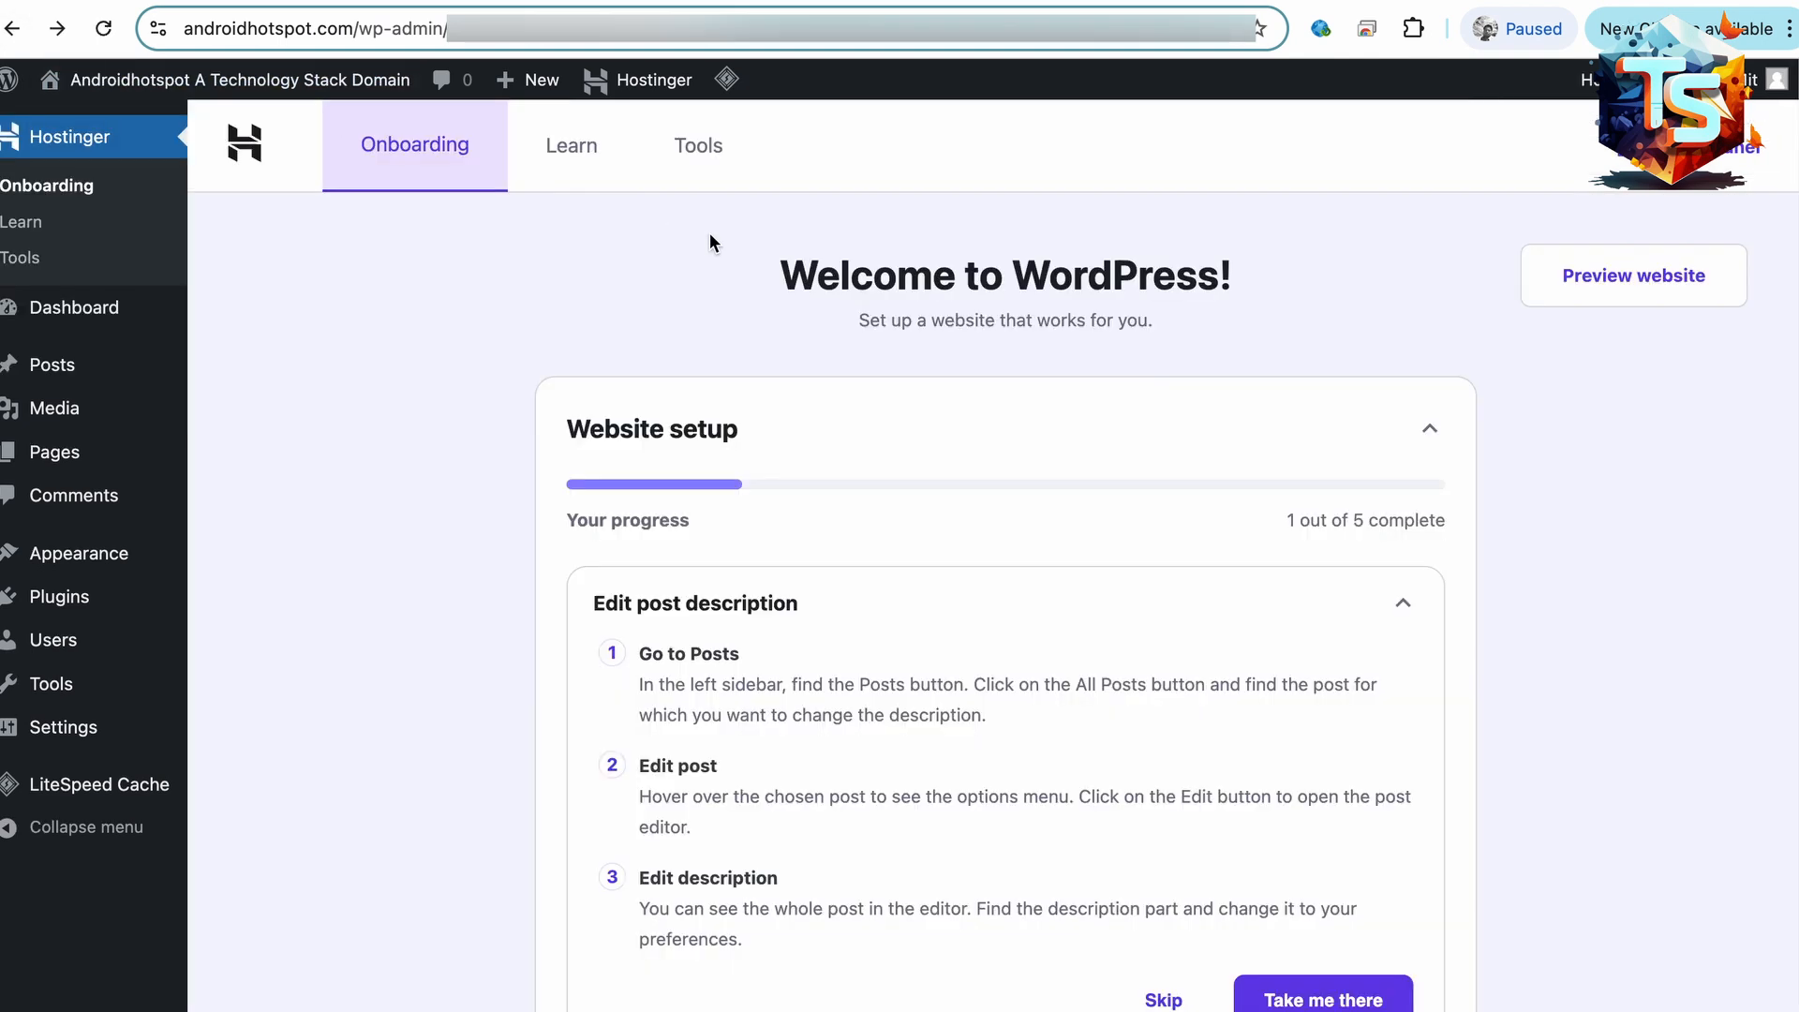
- Expand the Upload an image task to view its instructions, and skip the Edit post description task
scroll(980, 465, down, 5)
click(1109, 592)
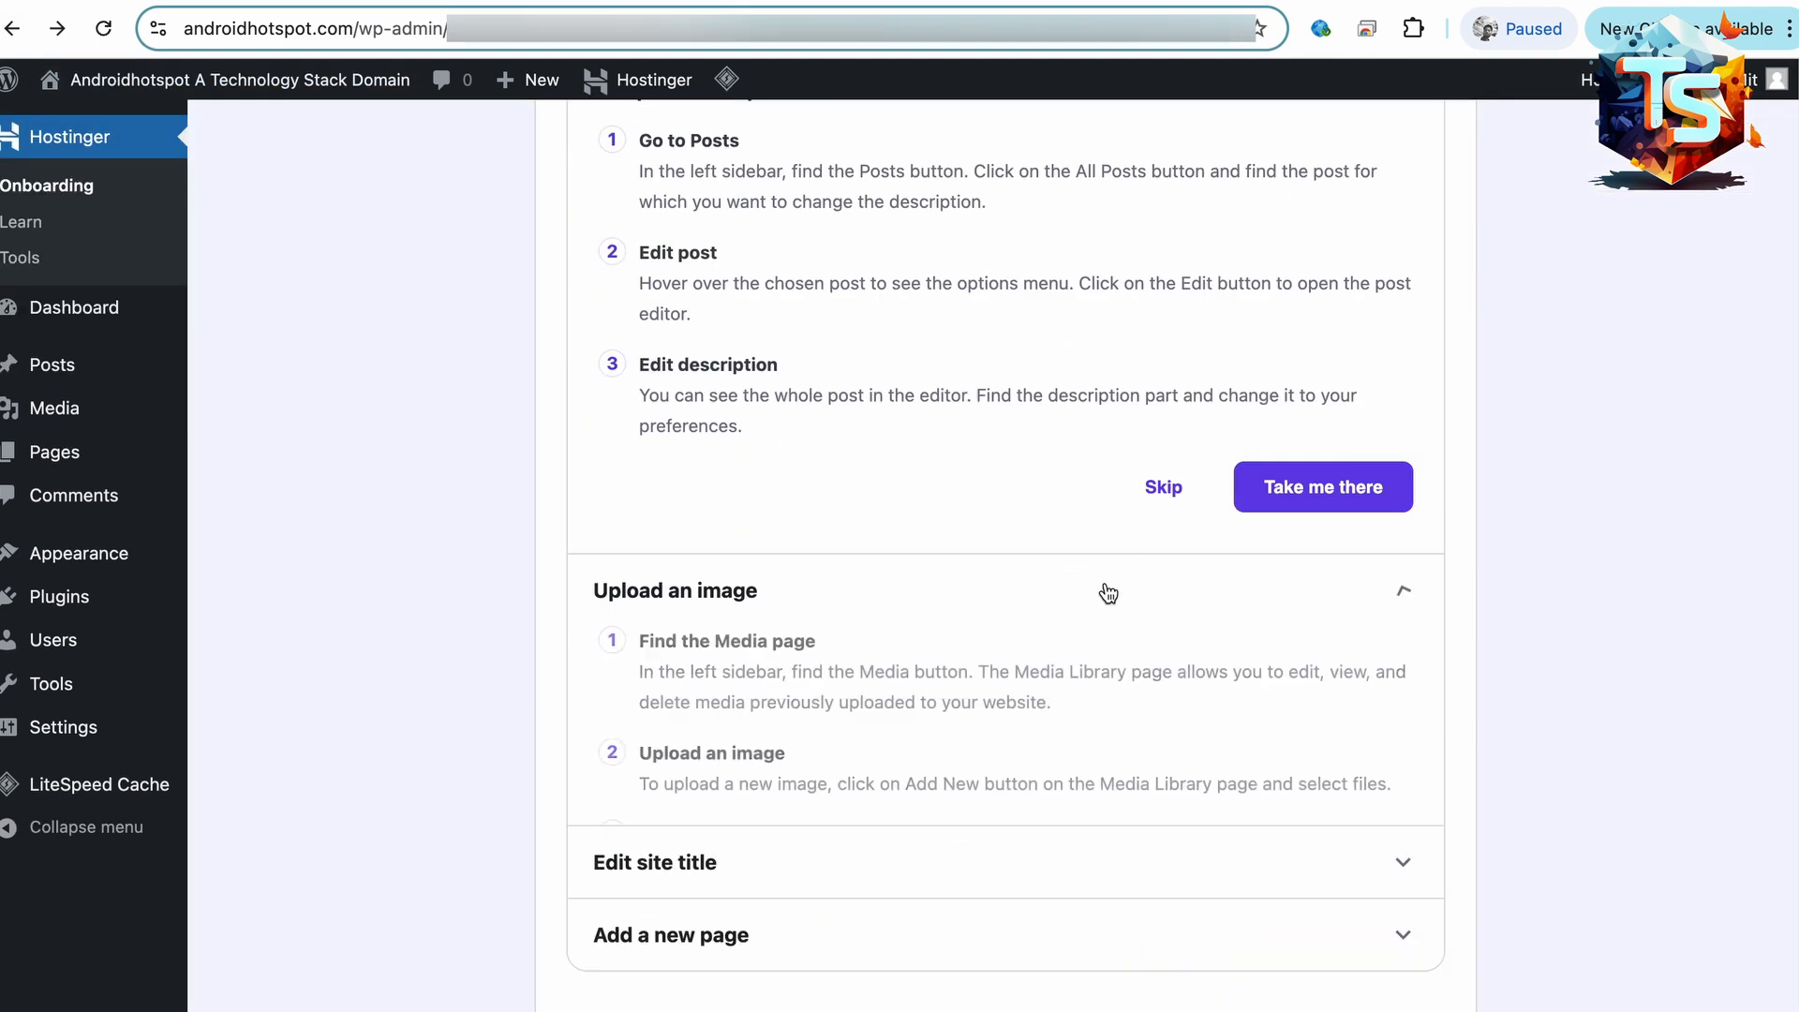
scroll(1109, 592, down, 3)
scroll(1124, 703, up, 8)
click(1165, 845)
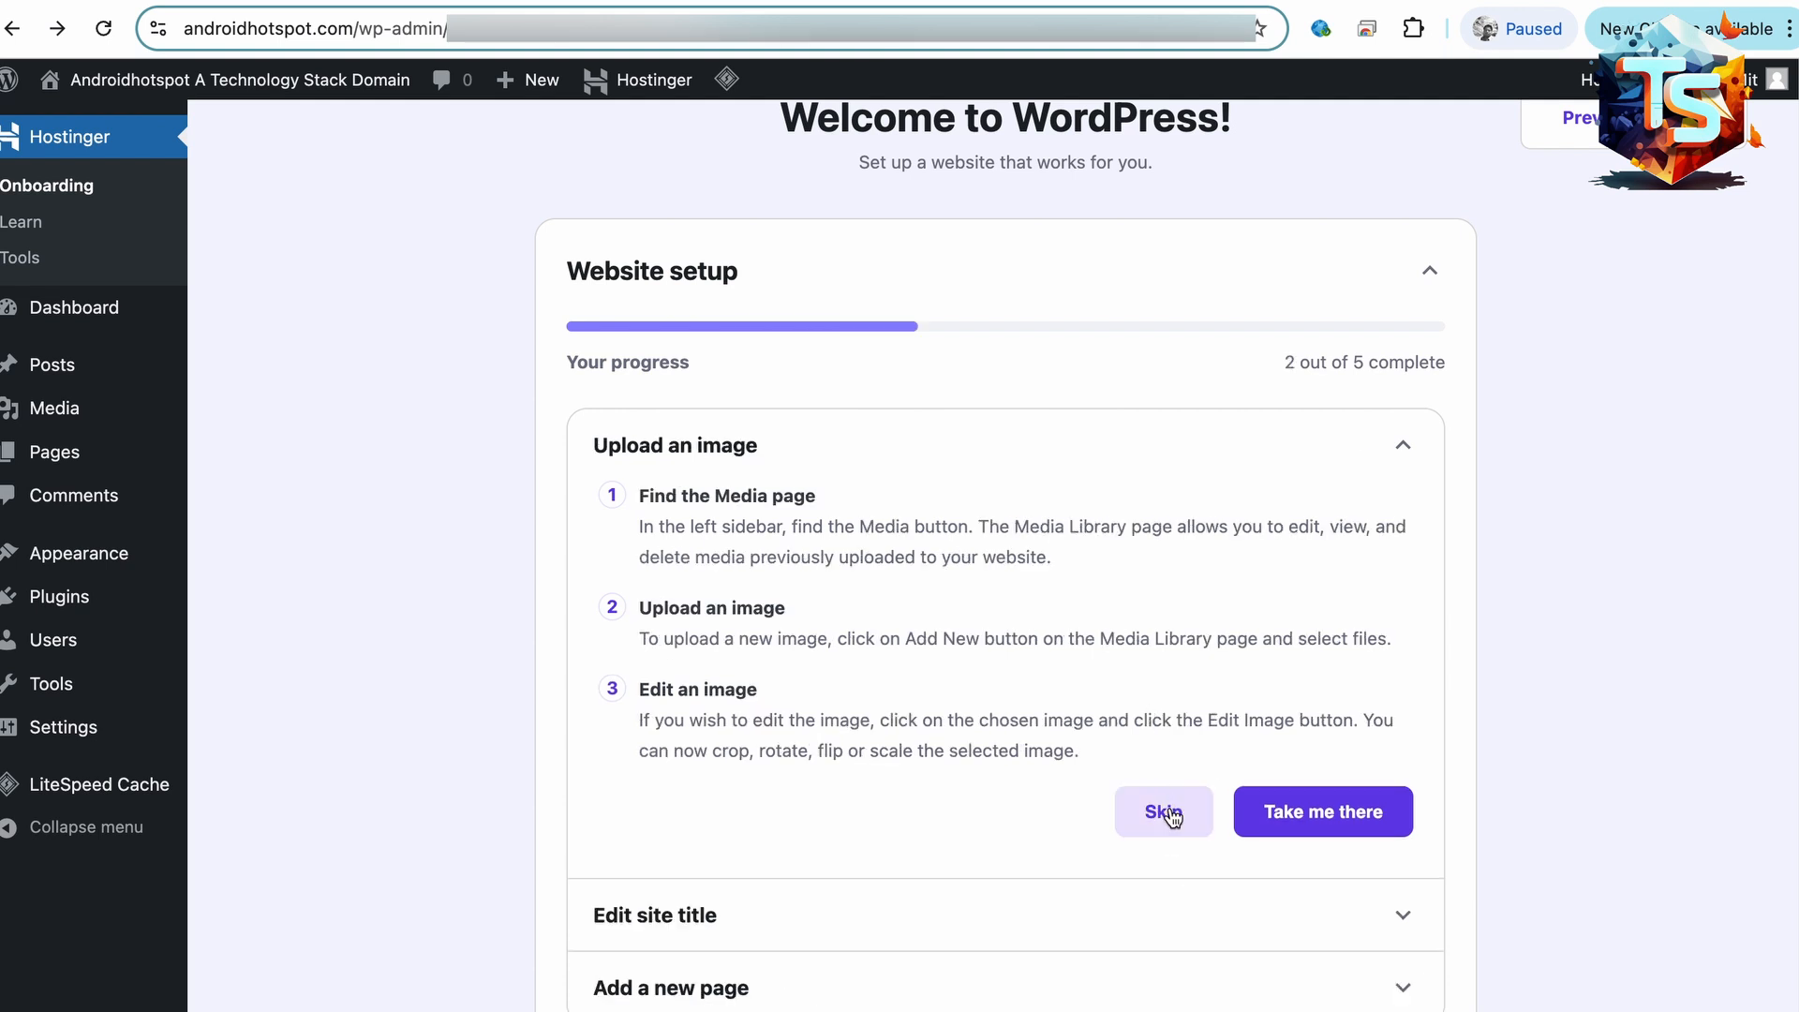
- View the Upload New Media page linked from the checklist, return, and skip the Upload an image task
click(1308, 815)
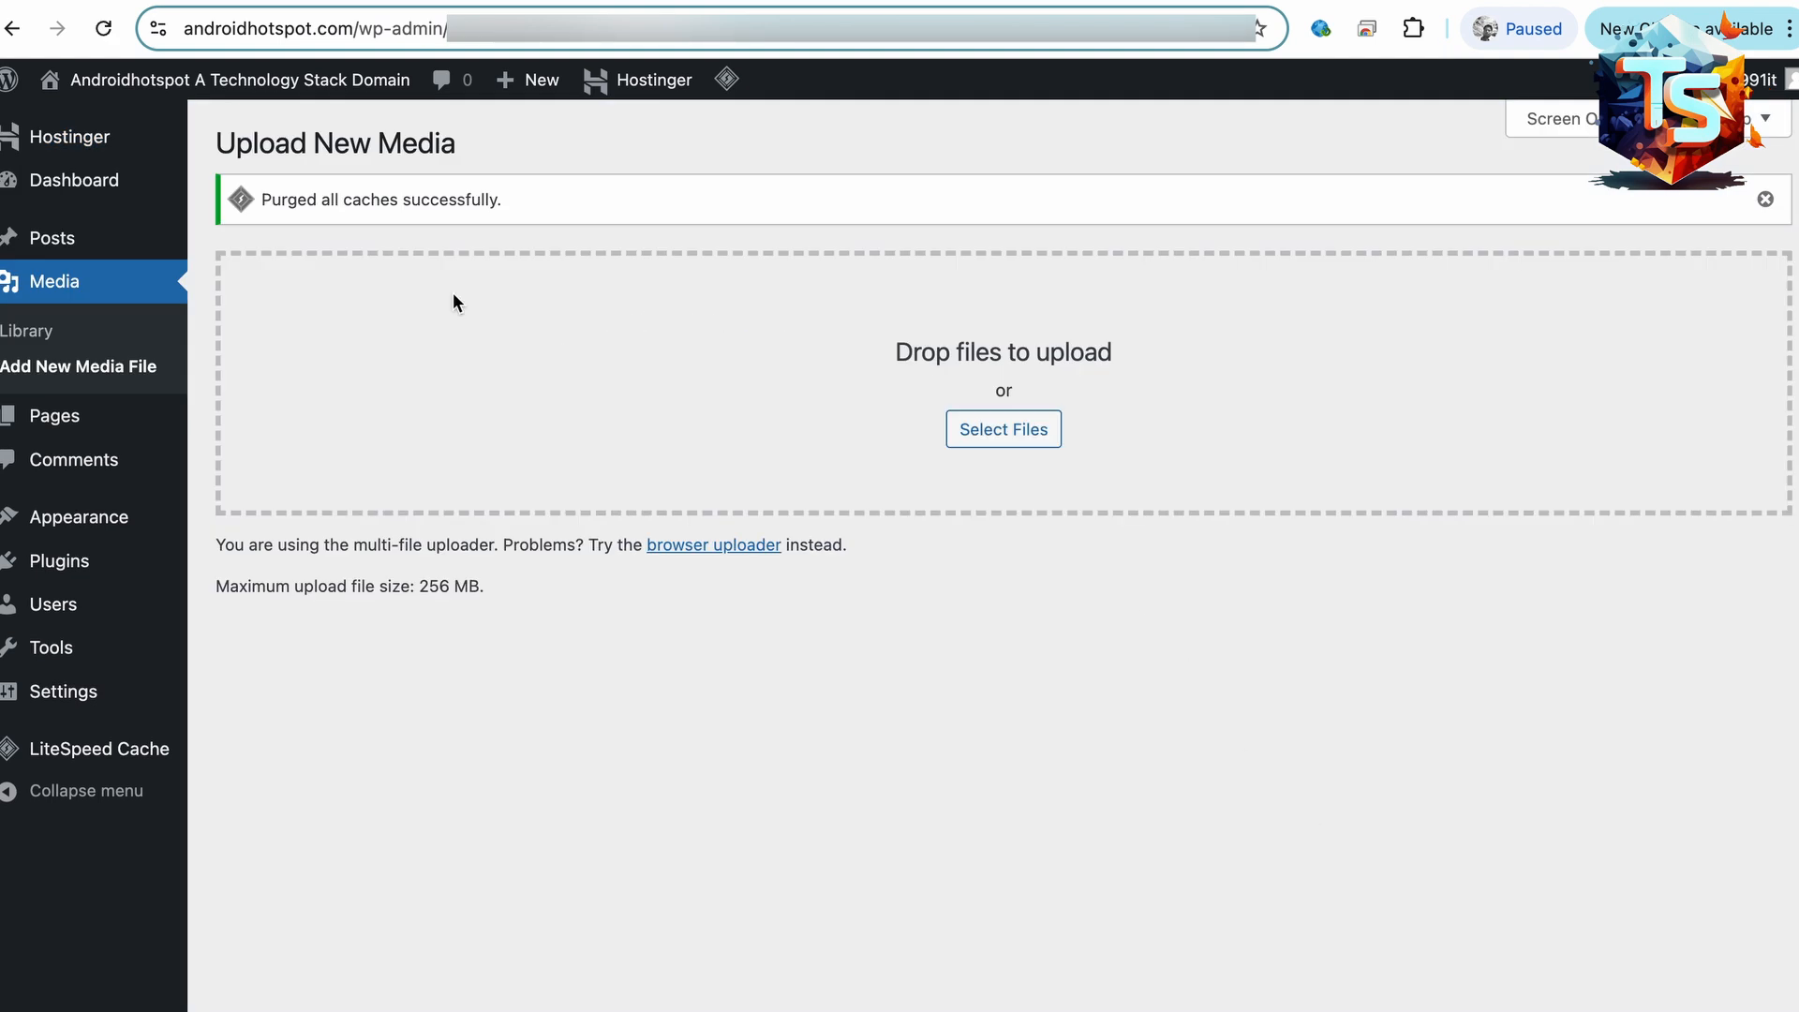
click(12, 28)
scroll(1182, 498, down, 4)
click(1162, 588)
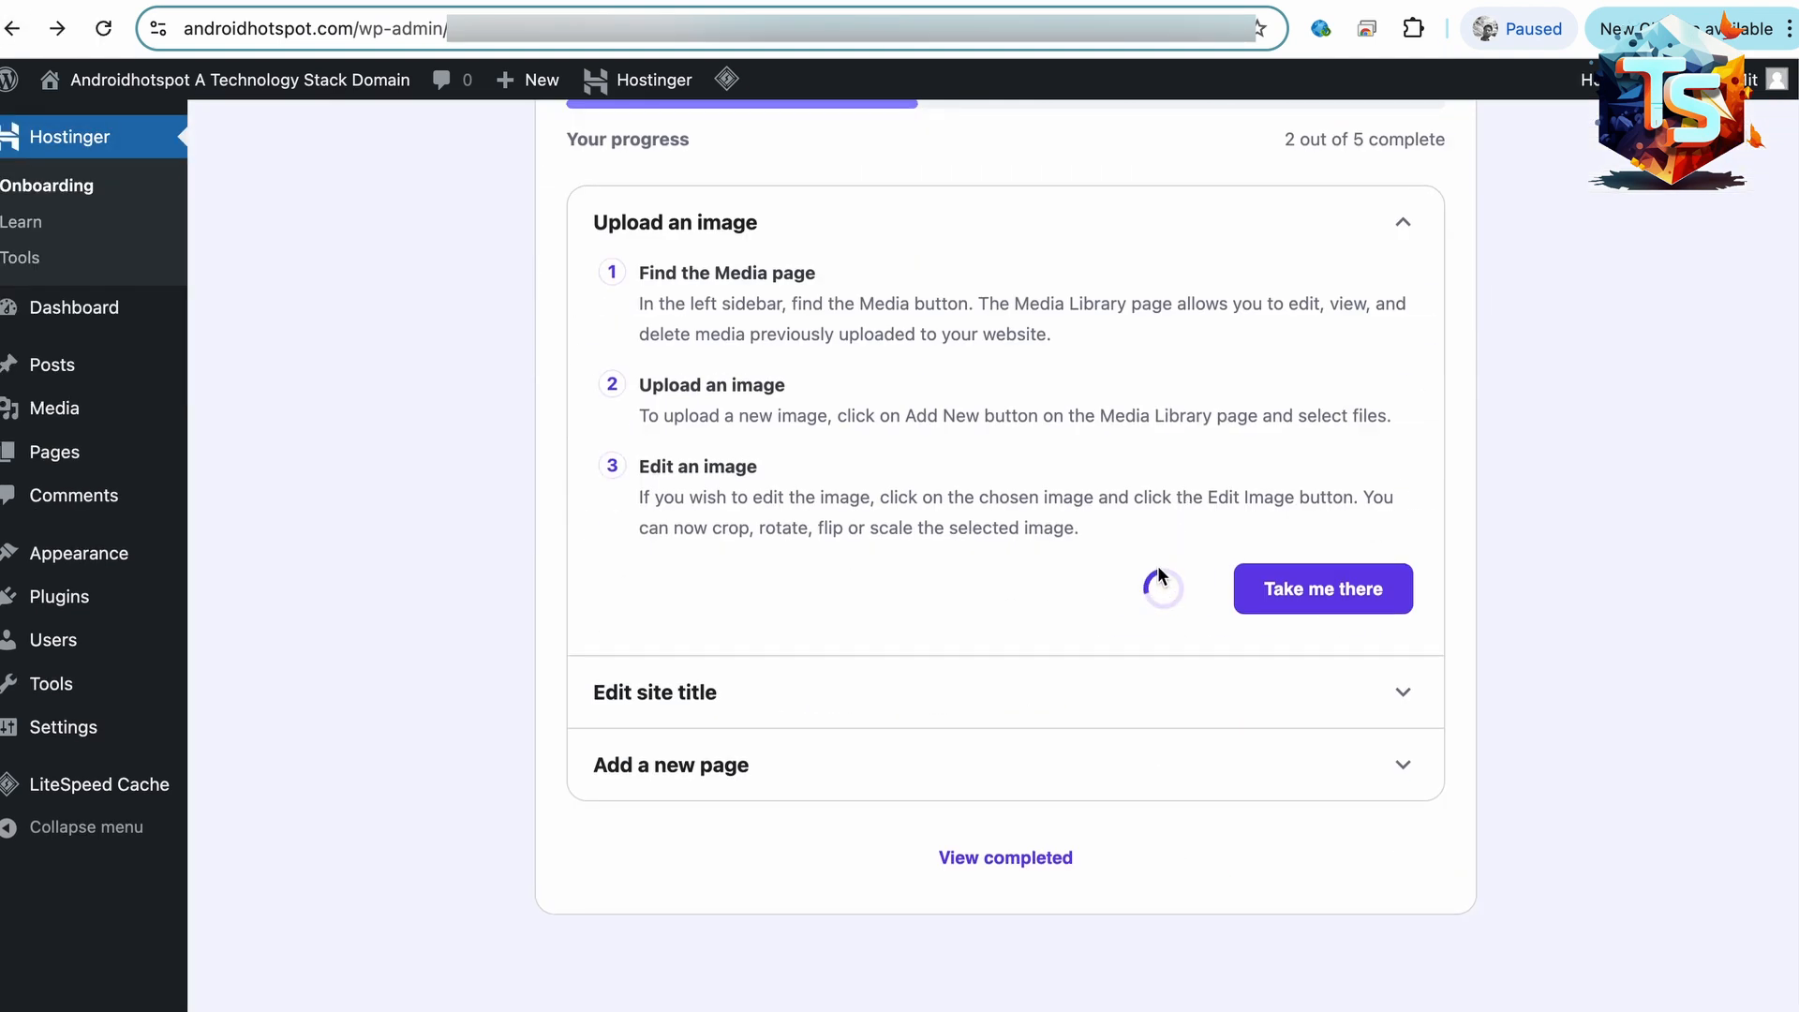
- Skip the remaining Edit site title and Add a new page tasks in the website setup checklist
scroll(1158, 572, down, 2)
click(1164, 693)
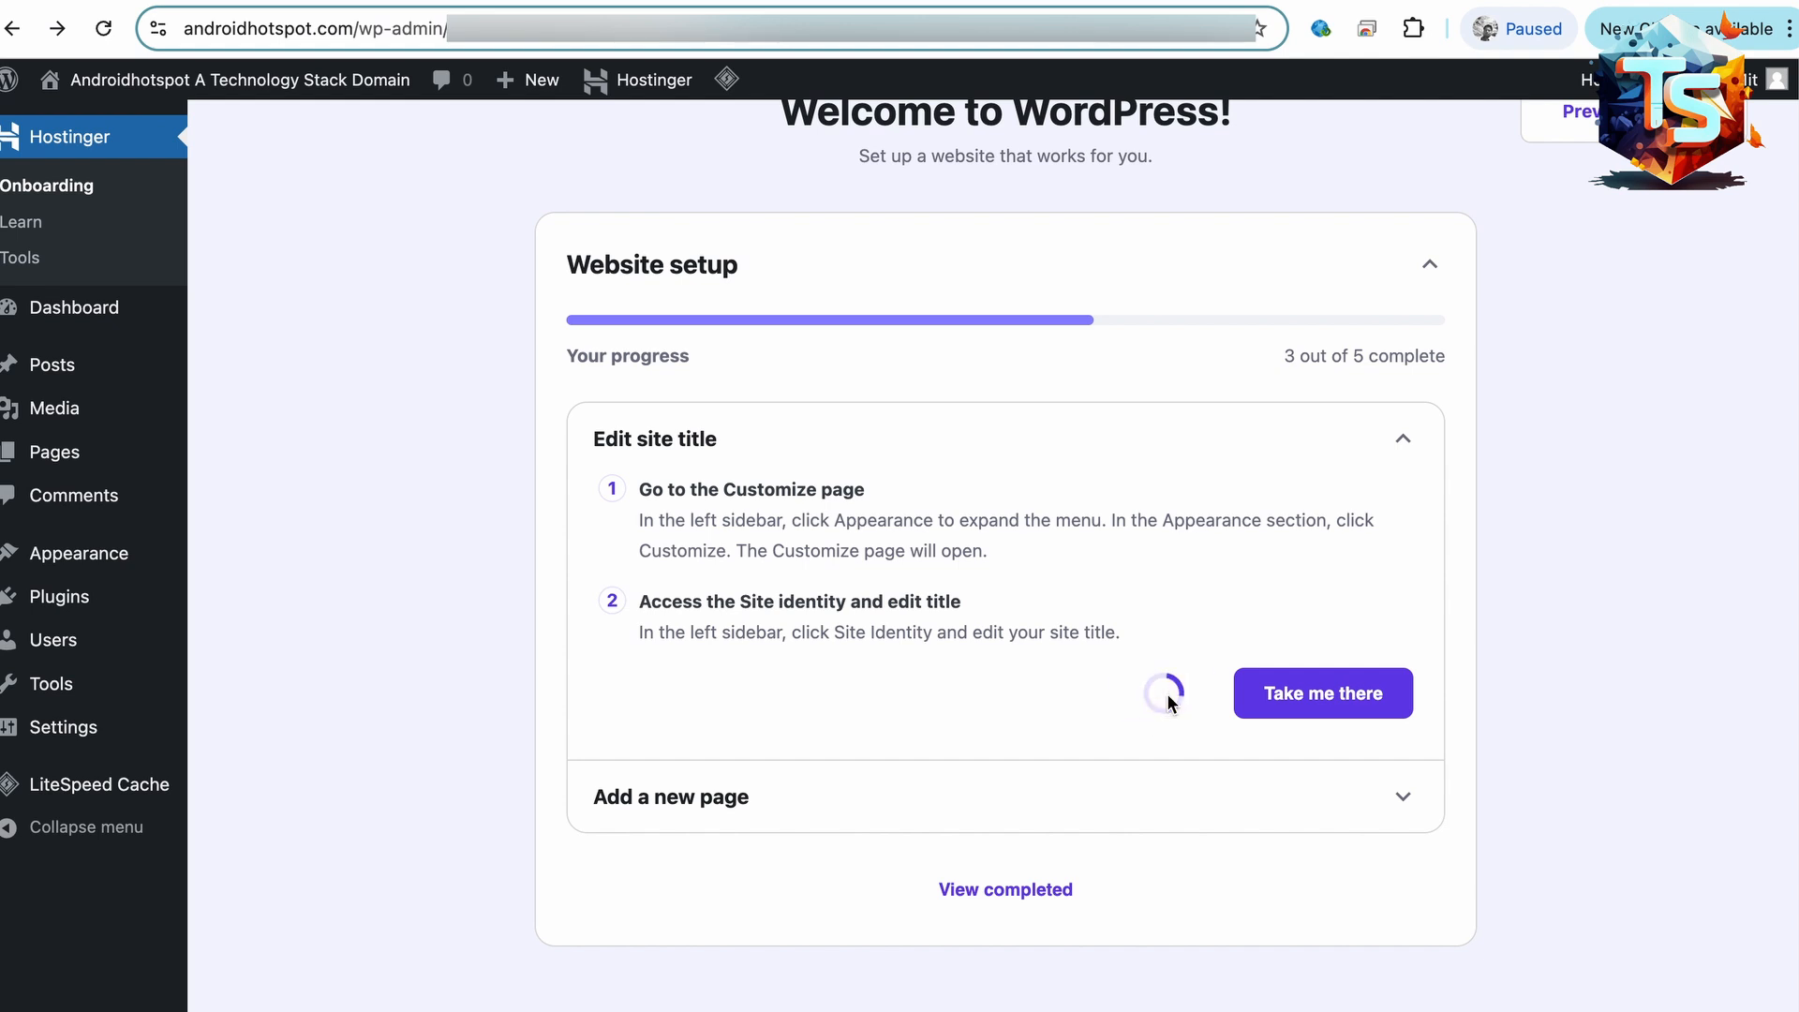
scroll(1157, 638, down, 5)
click(1164, 758)
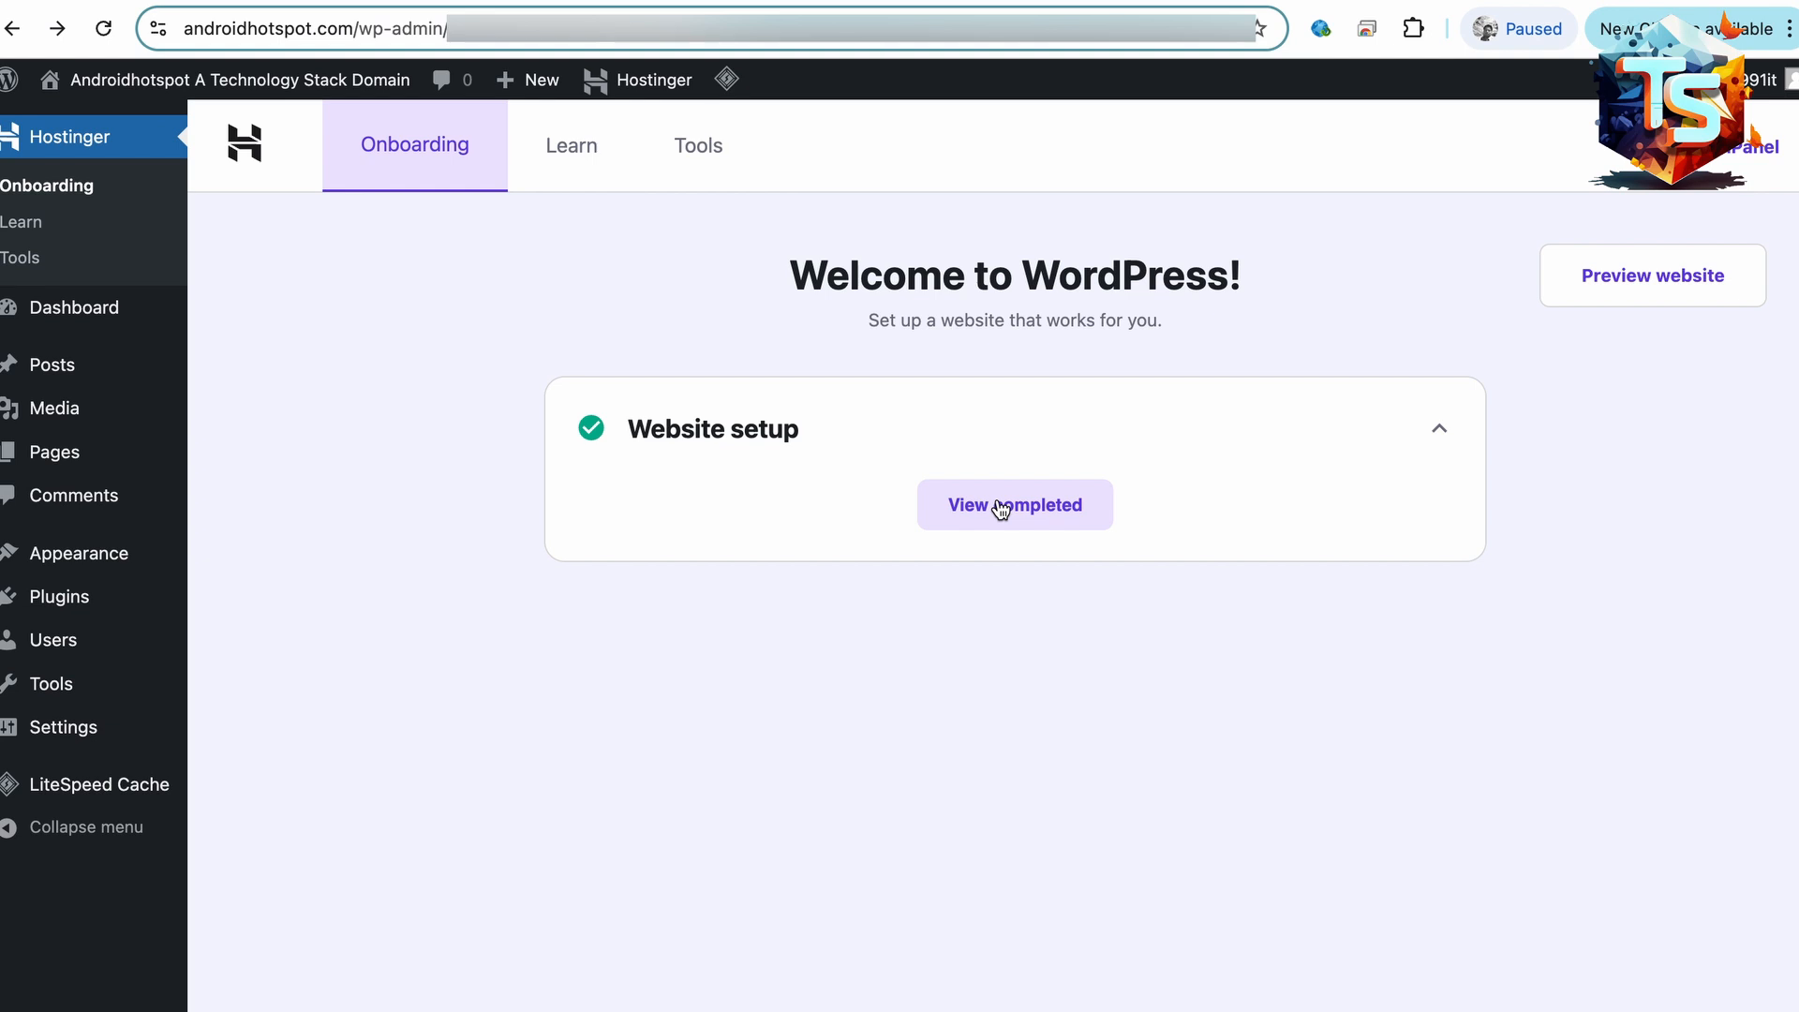
- Review the list of completed website setup tasks and collapse it again
click(999, 506)
scroll(1056, 562, down, 1)
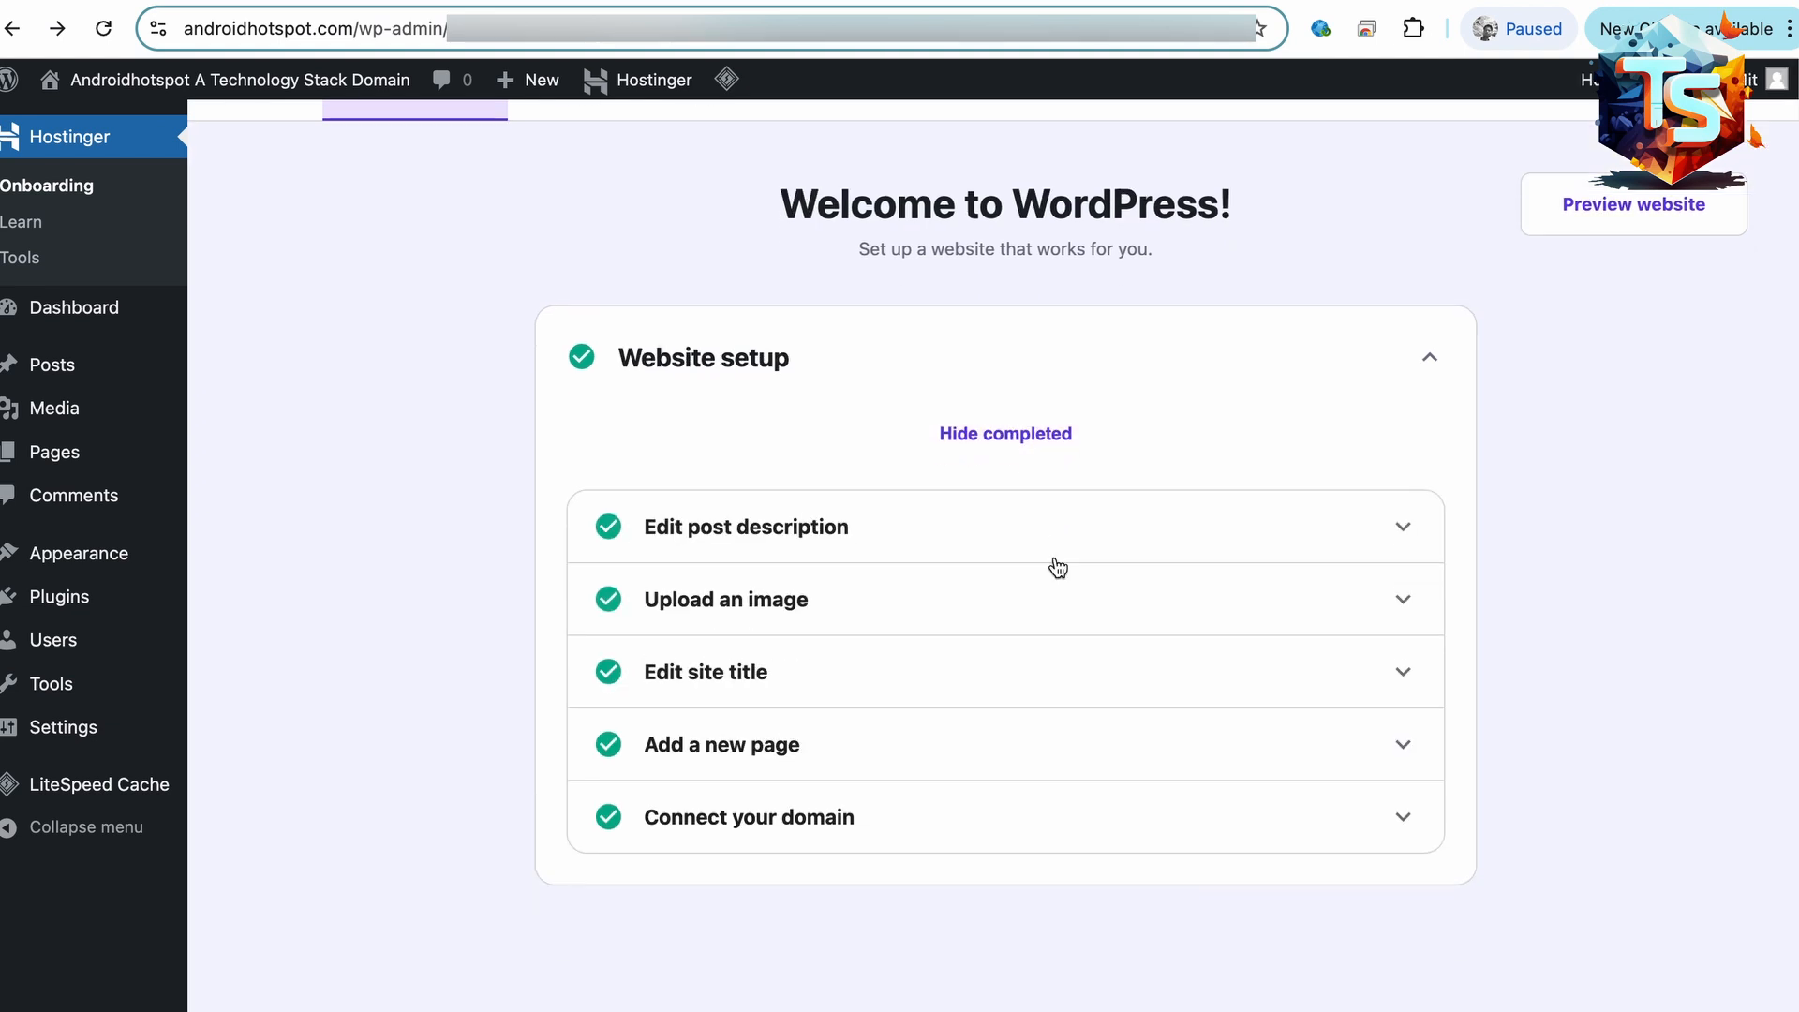
click(1025, 441)
- Preview the androidhotspot.com website from the onboarding page and skim its homepage down and back up
click(1616, 285)
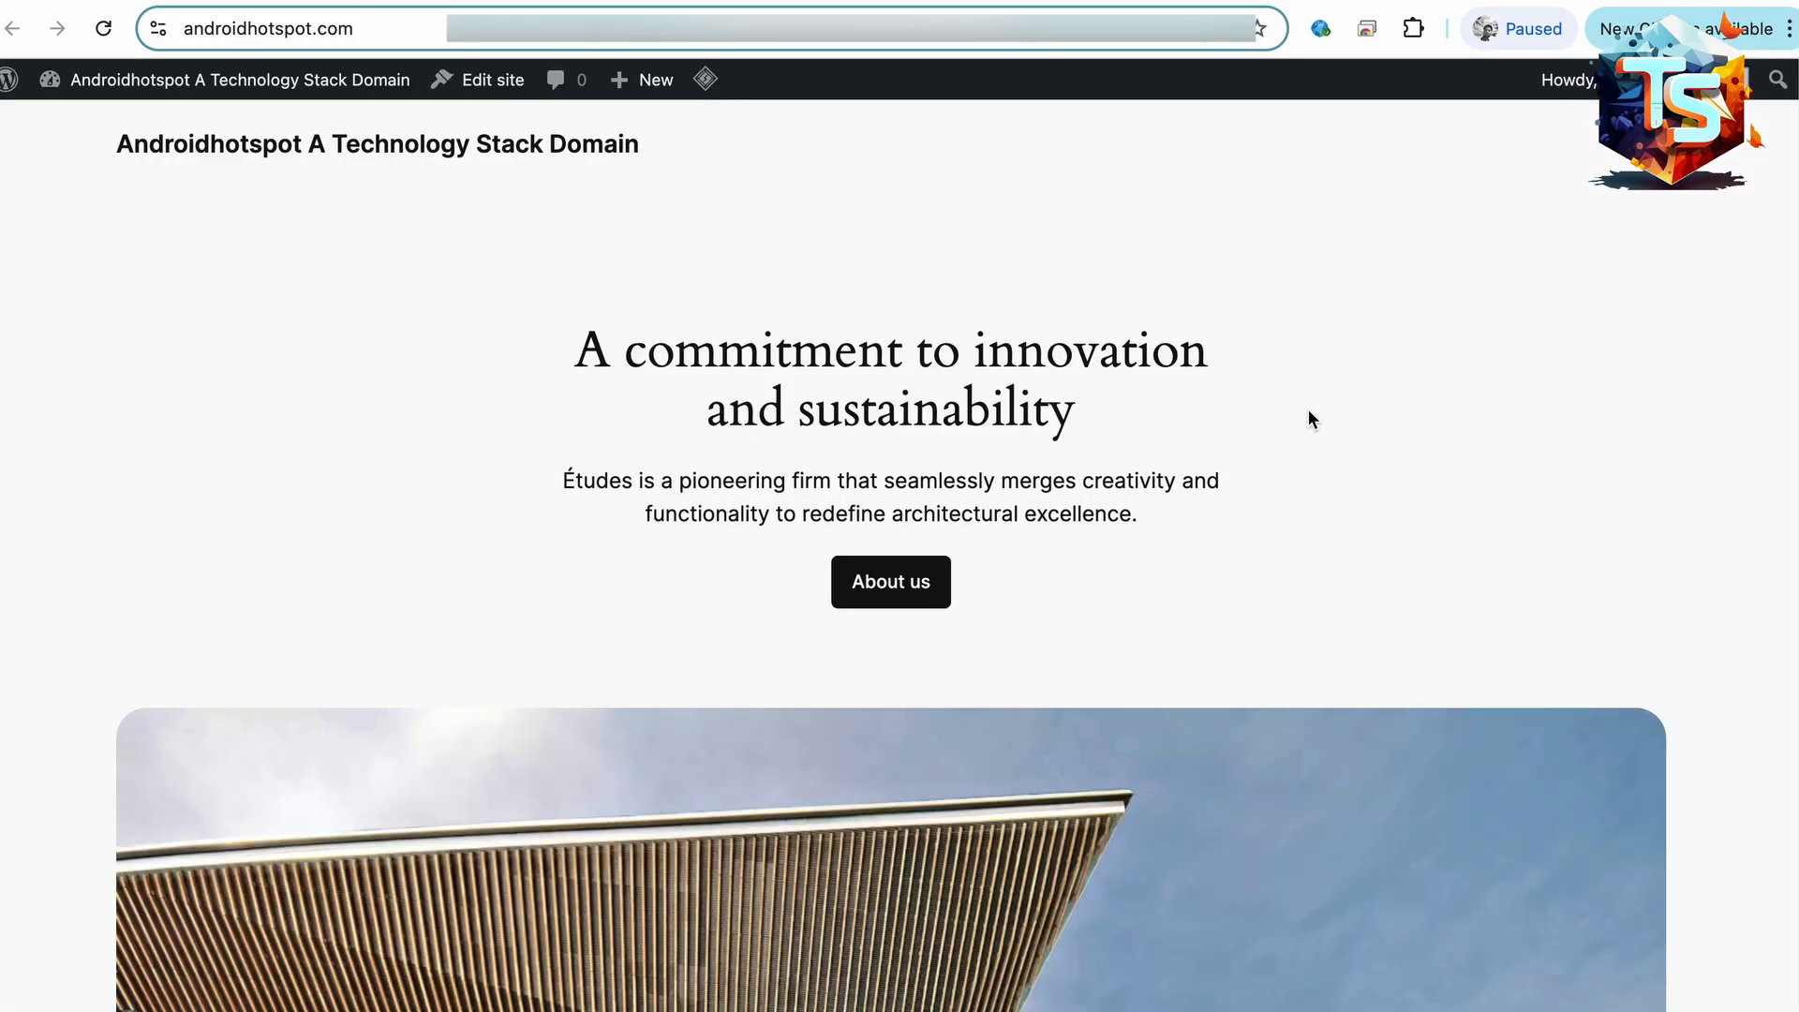
scroll(1312, 412, down, 10)
scroll(1316, 415, down, 15)
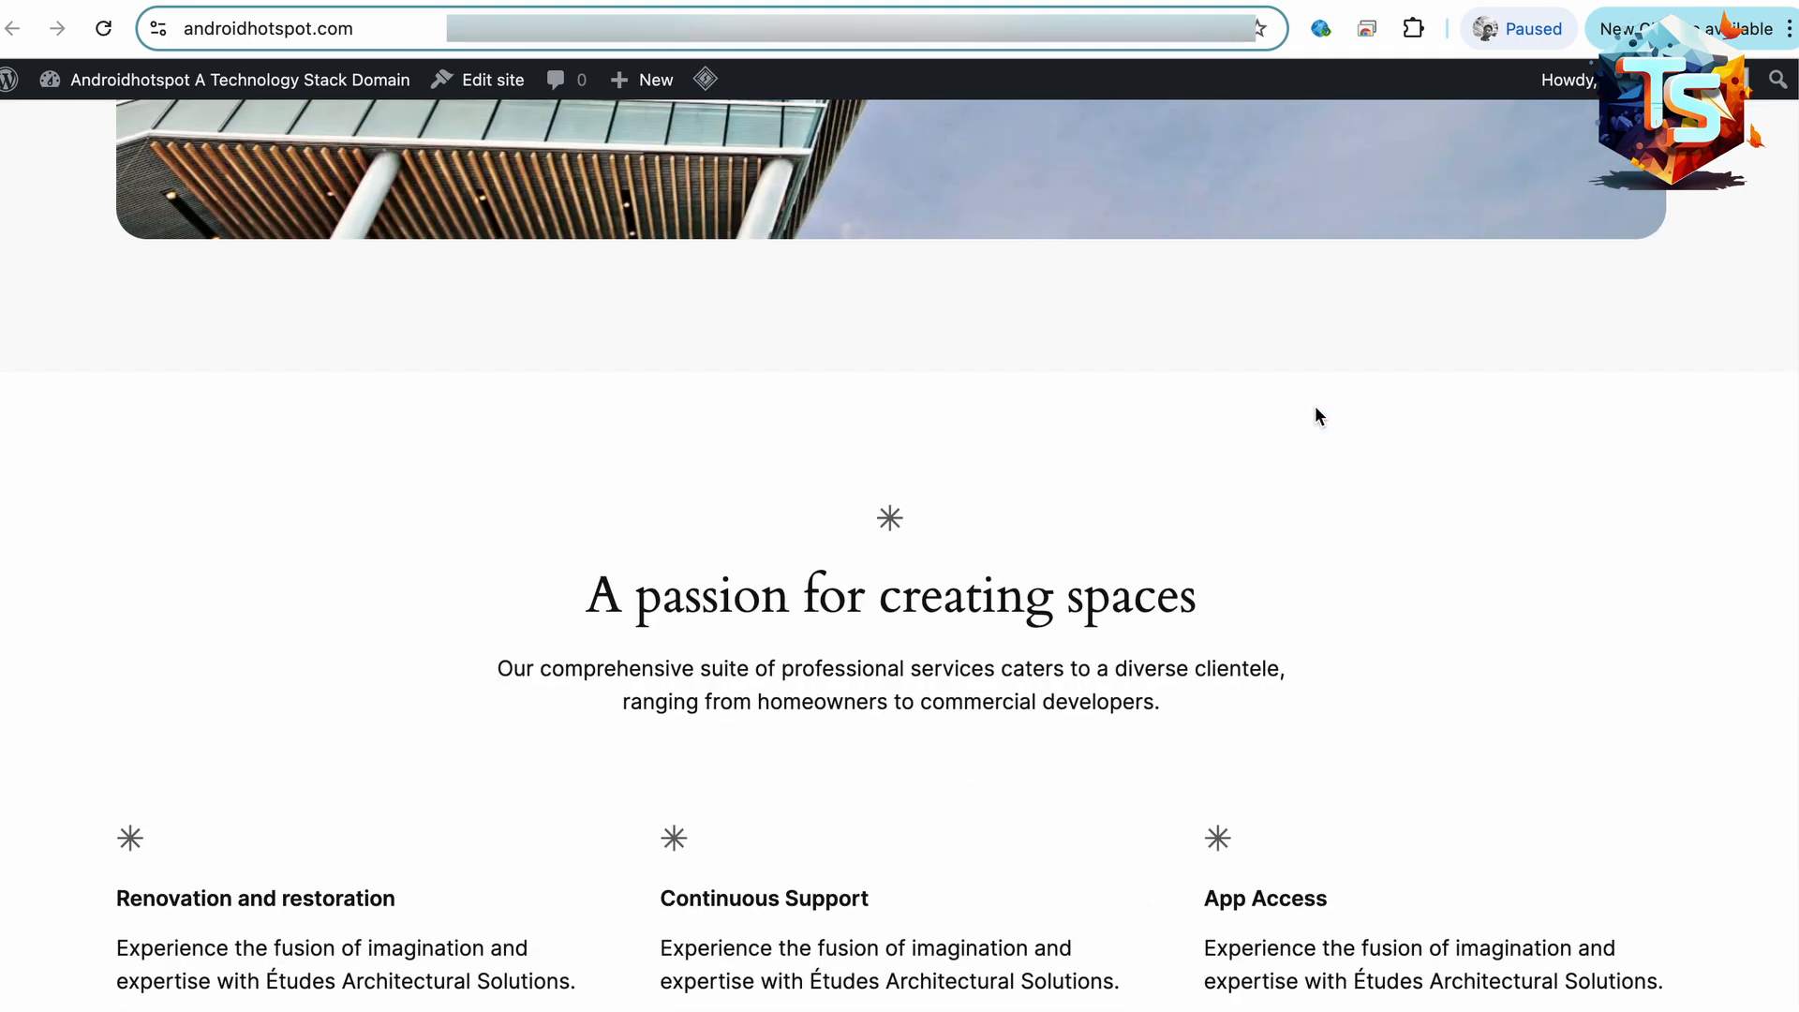
scroll(1316, 415, down, 20)
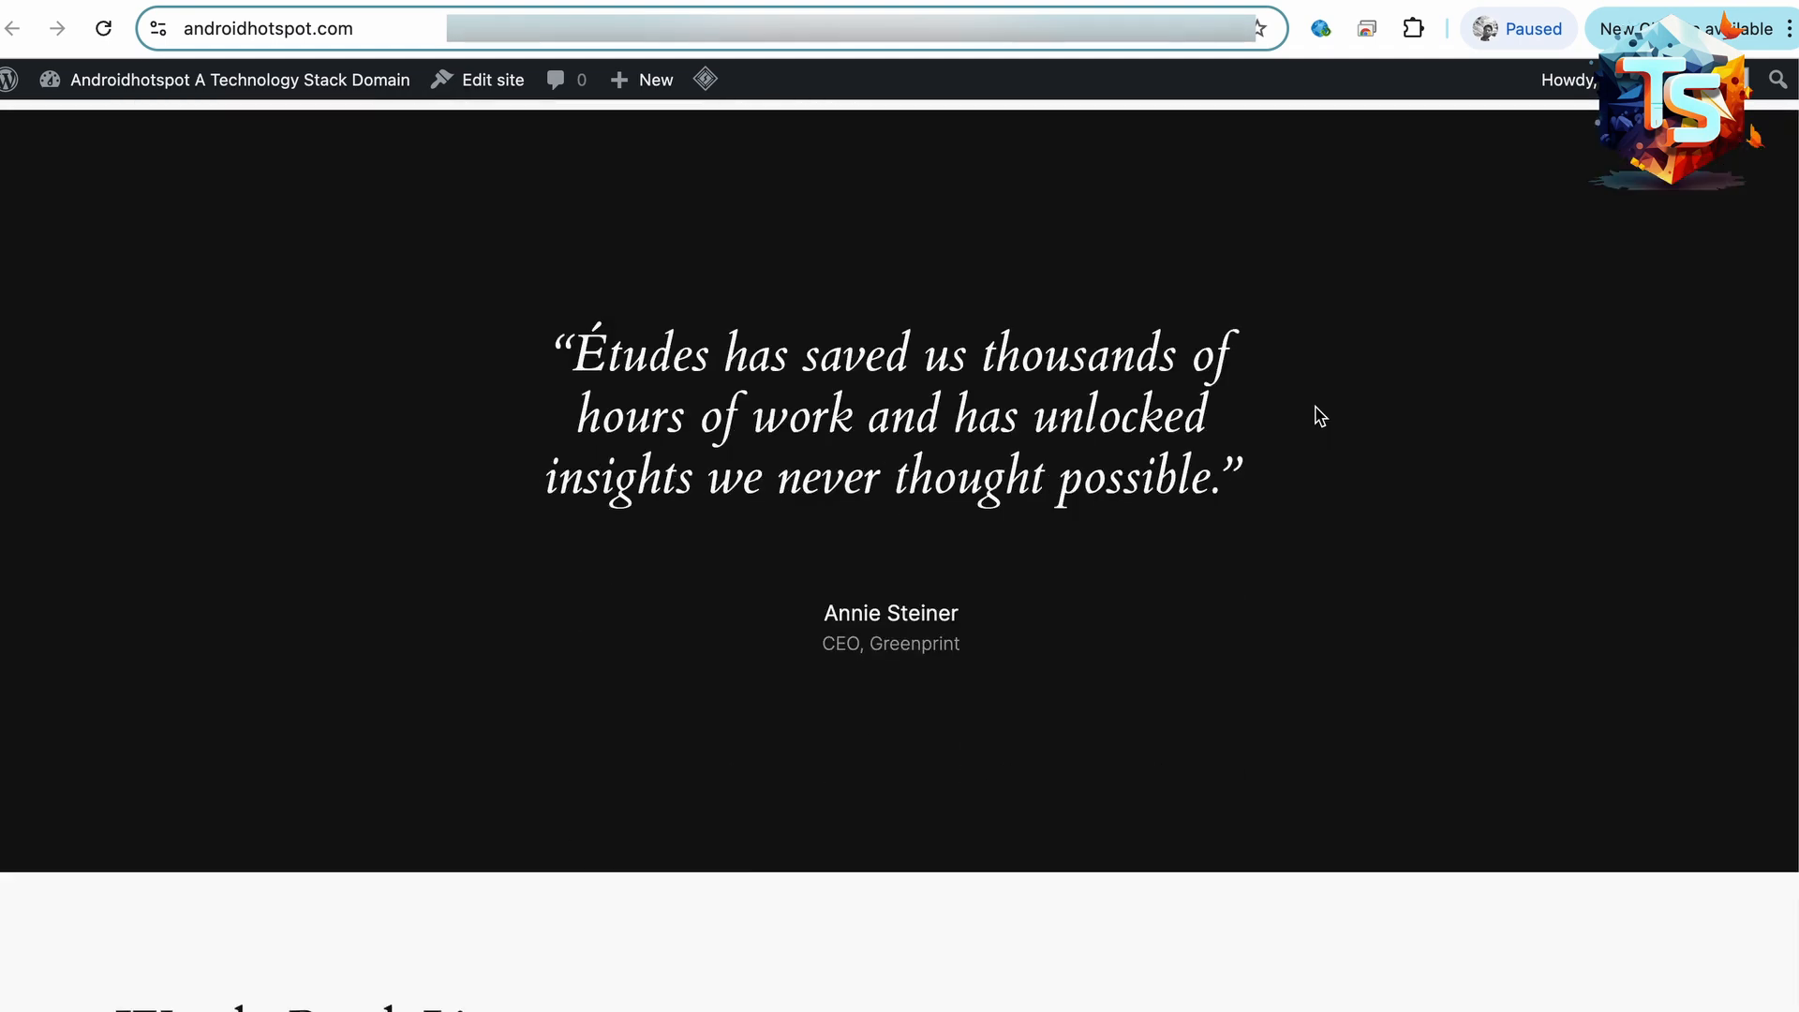
scroll(1316, 415, up, 20)
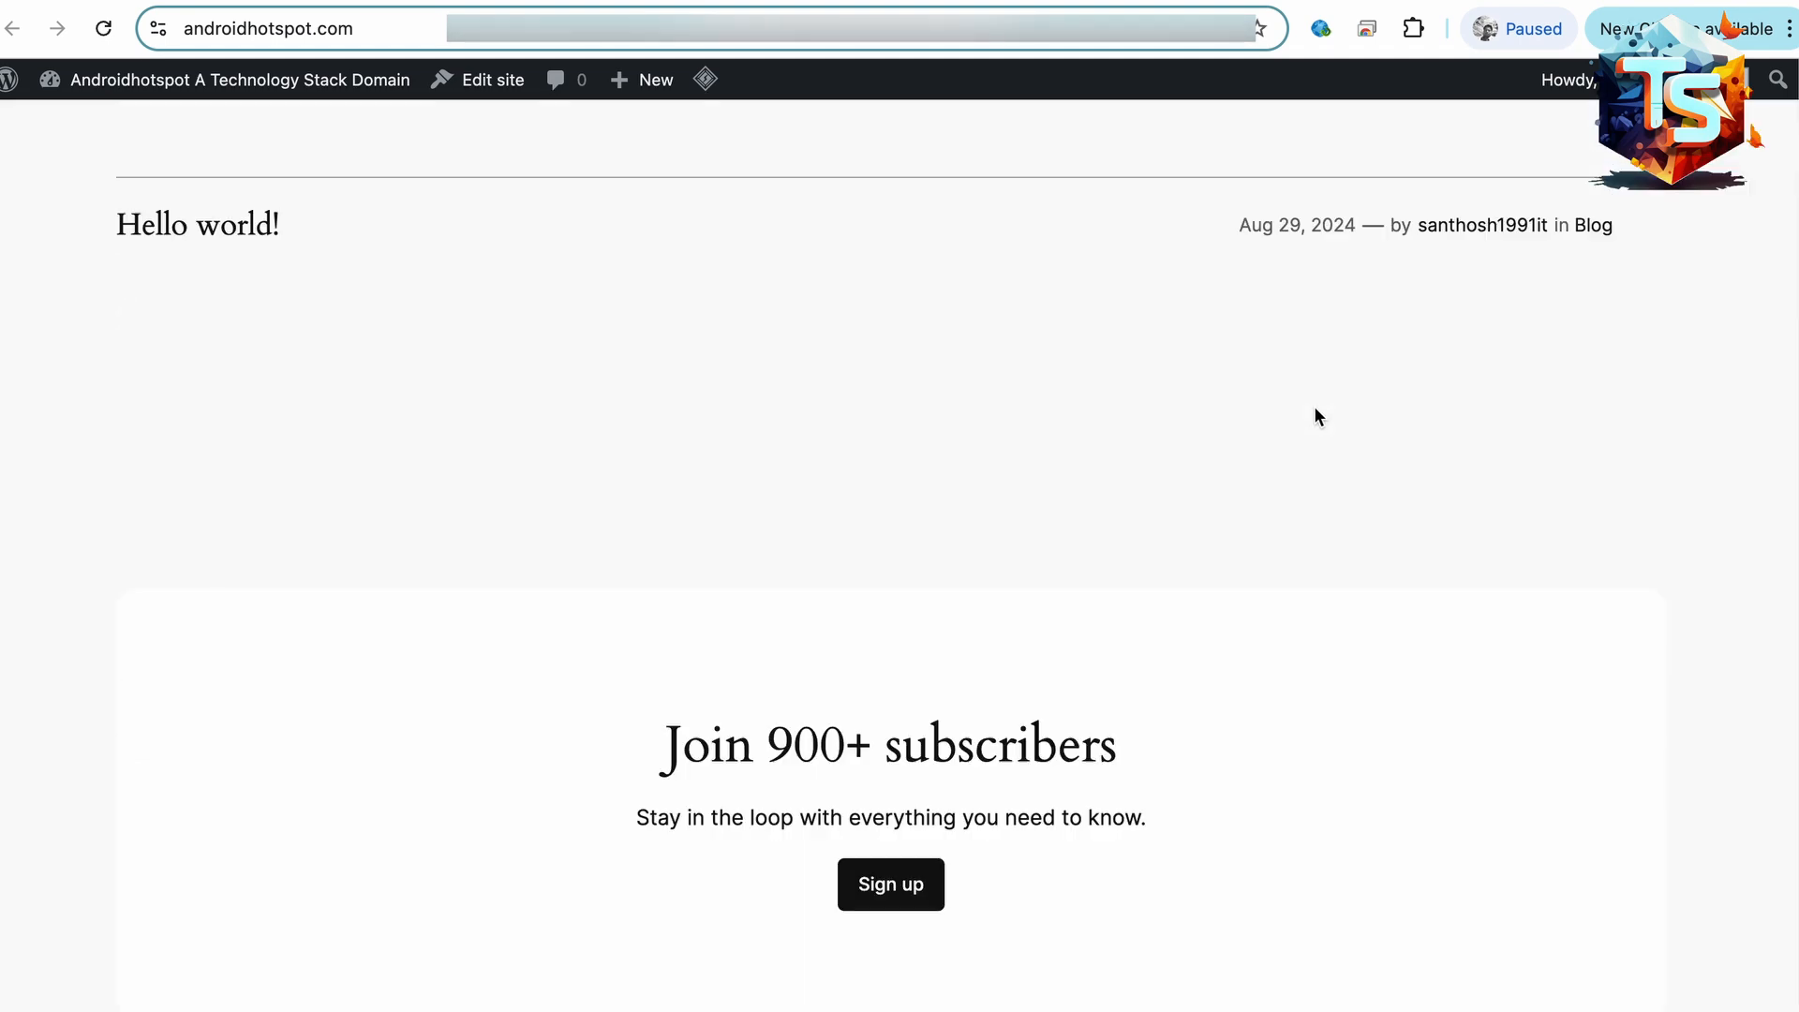
scroll(1312, 415, up, 15)
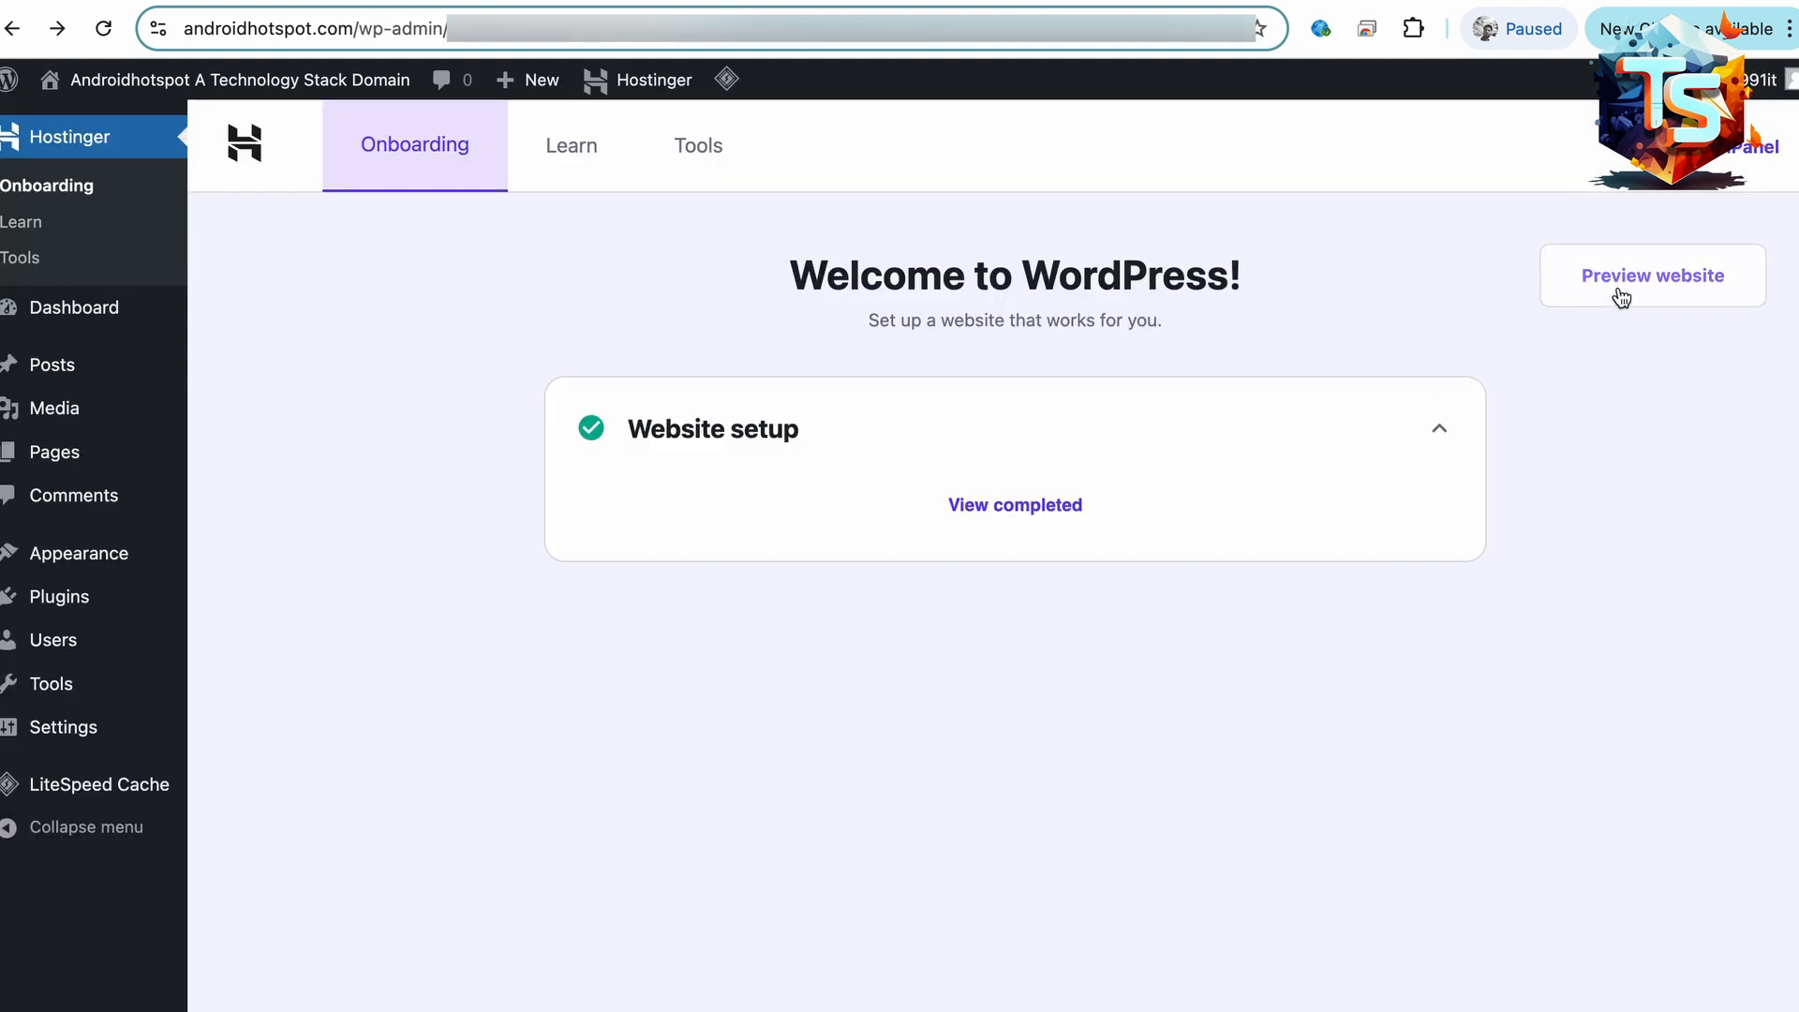
- Preview the website again and look through the whole homepage, from the opening heading to the footer links and back
click(1617, 280)
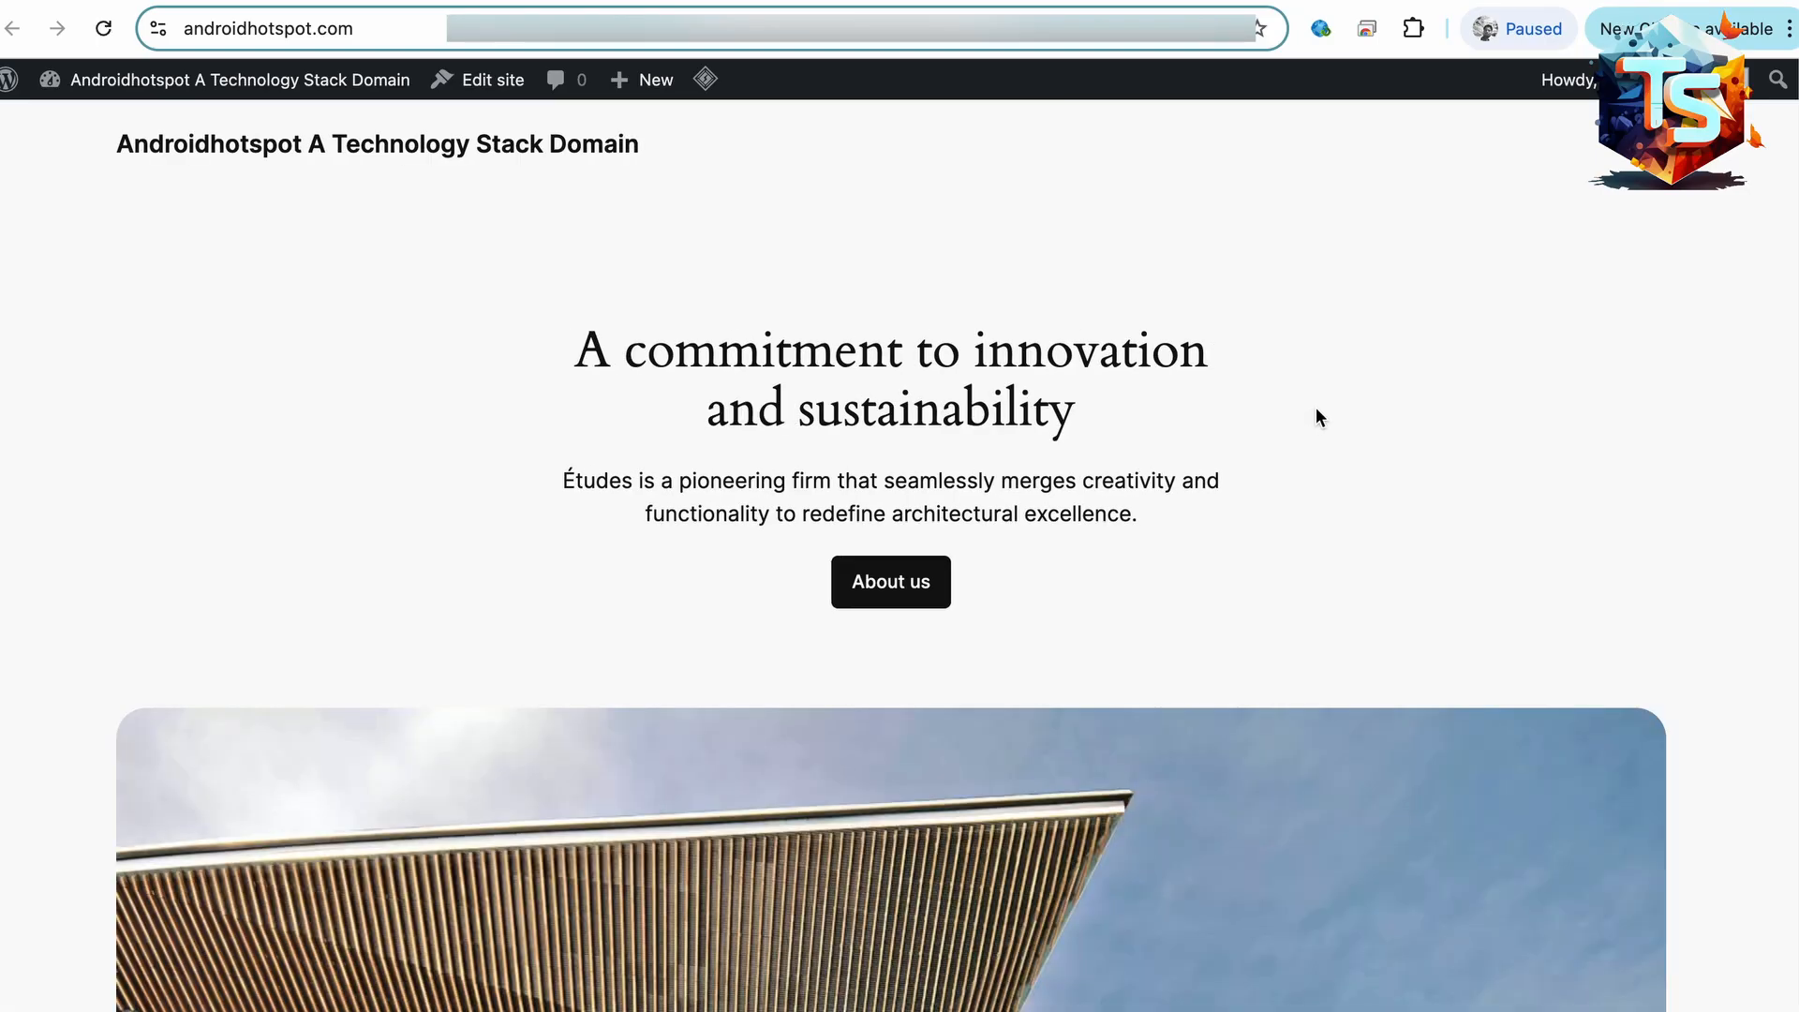
scroll(1315, 406, down, 10)
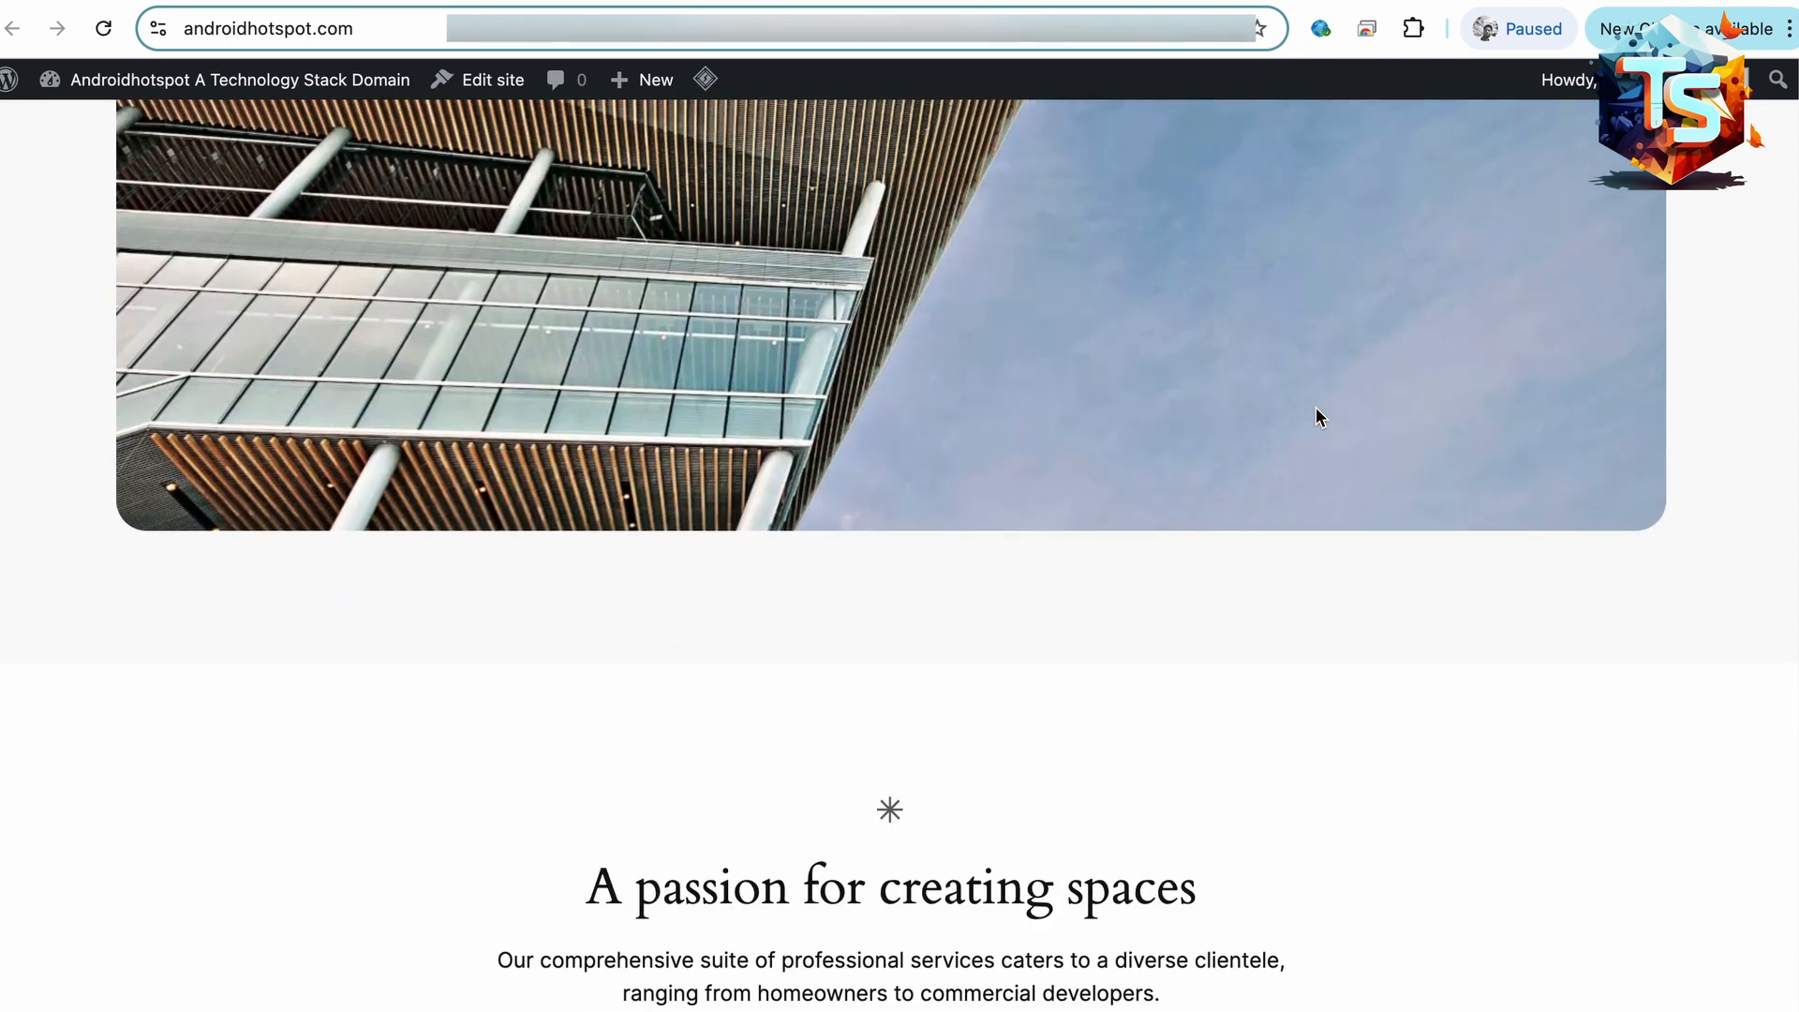
scroll(1315, 407, down, 6)
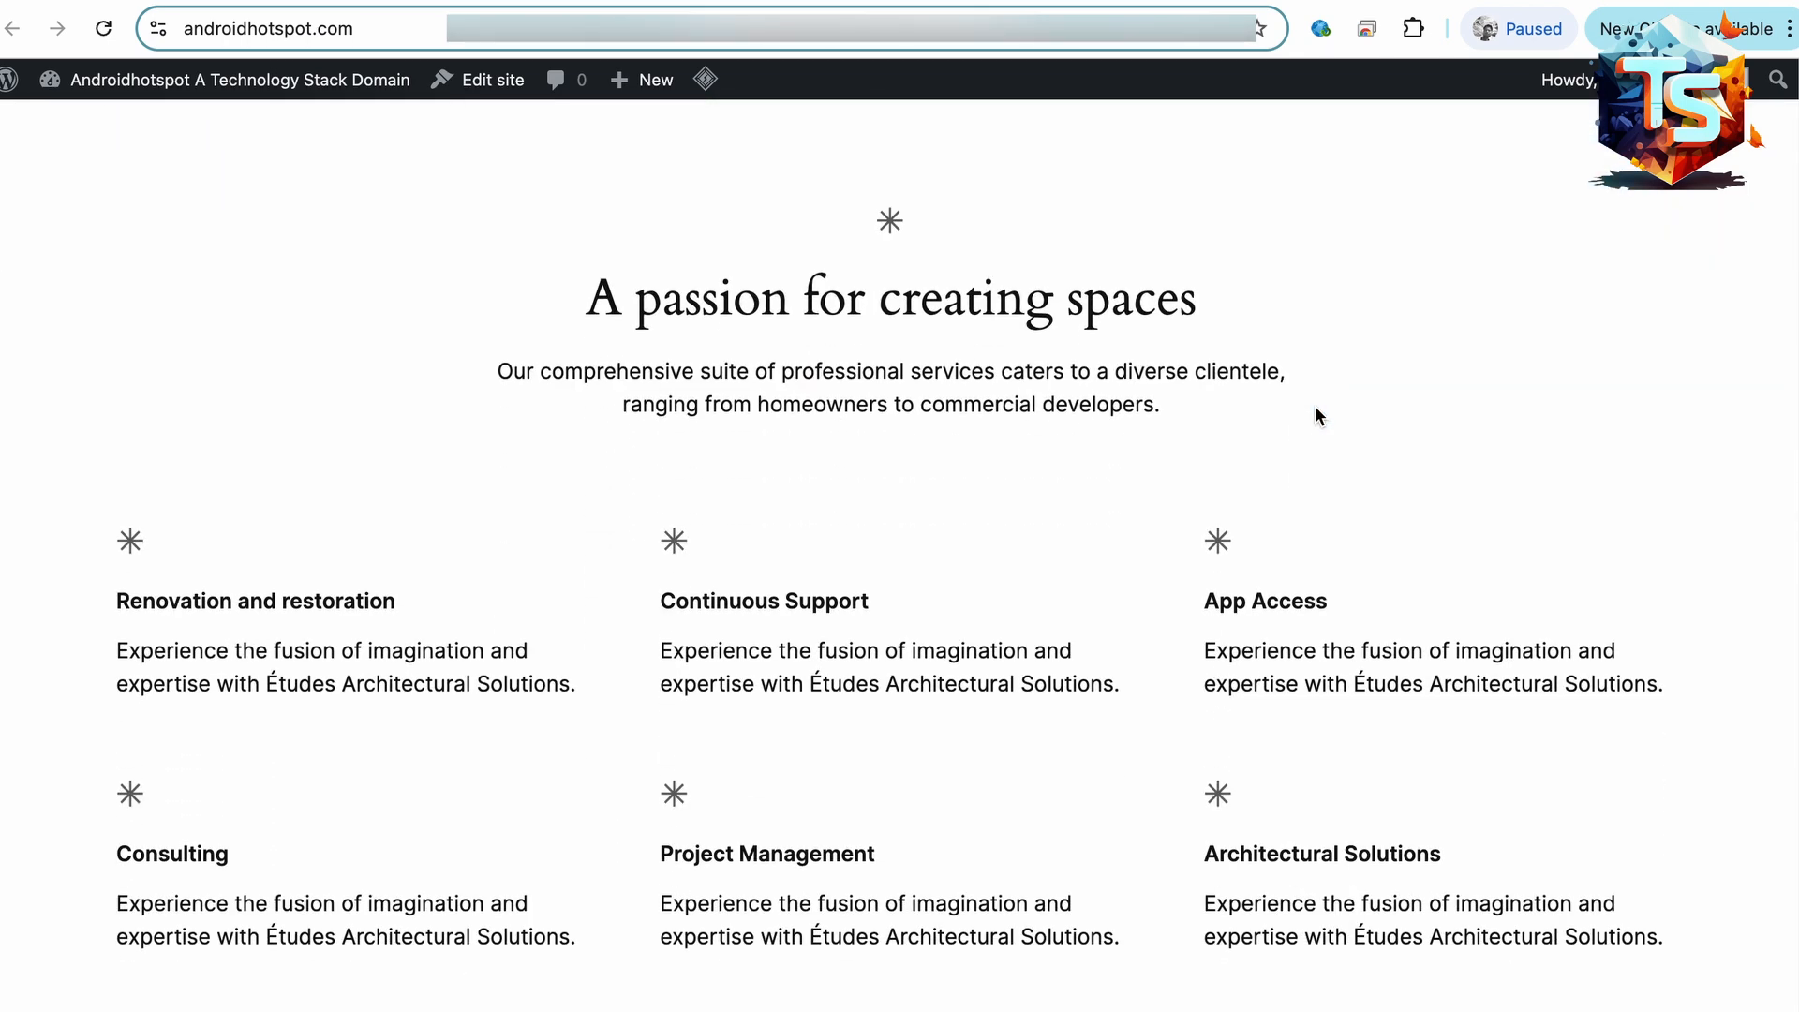
scroll(1316, 406, down, 12)
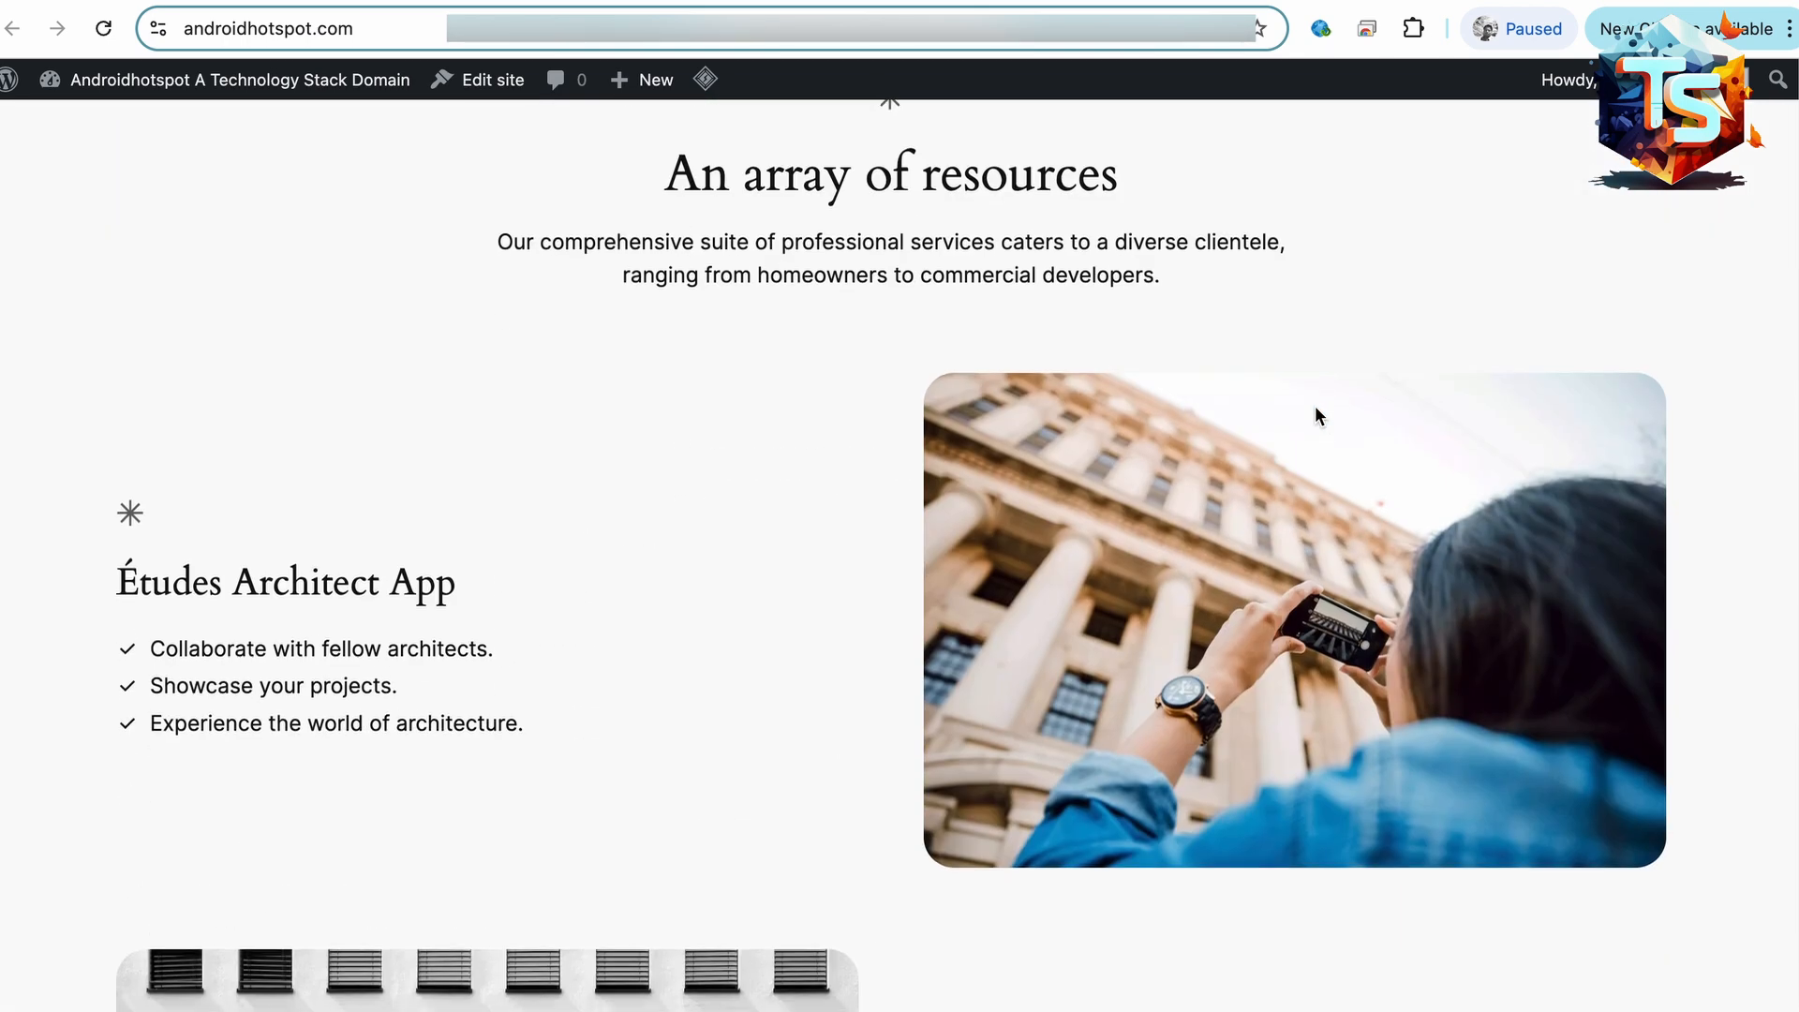
scroll(1314, 407, down, 20)
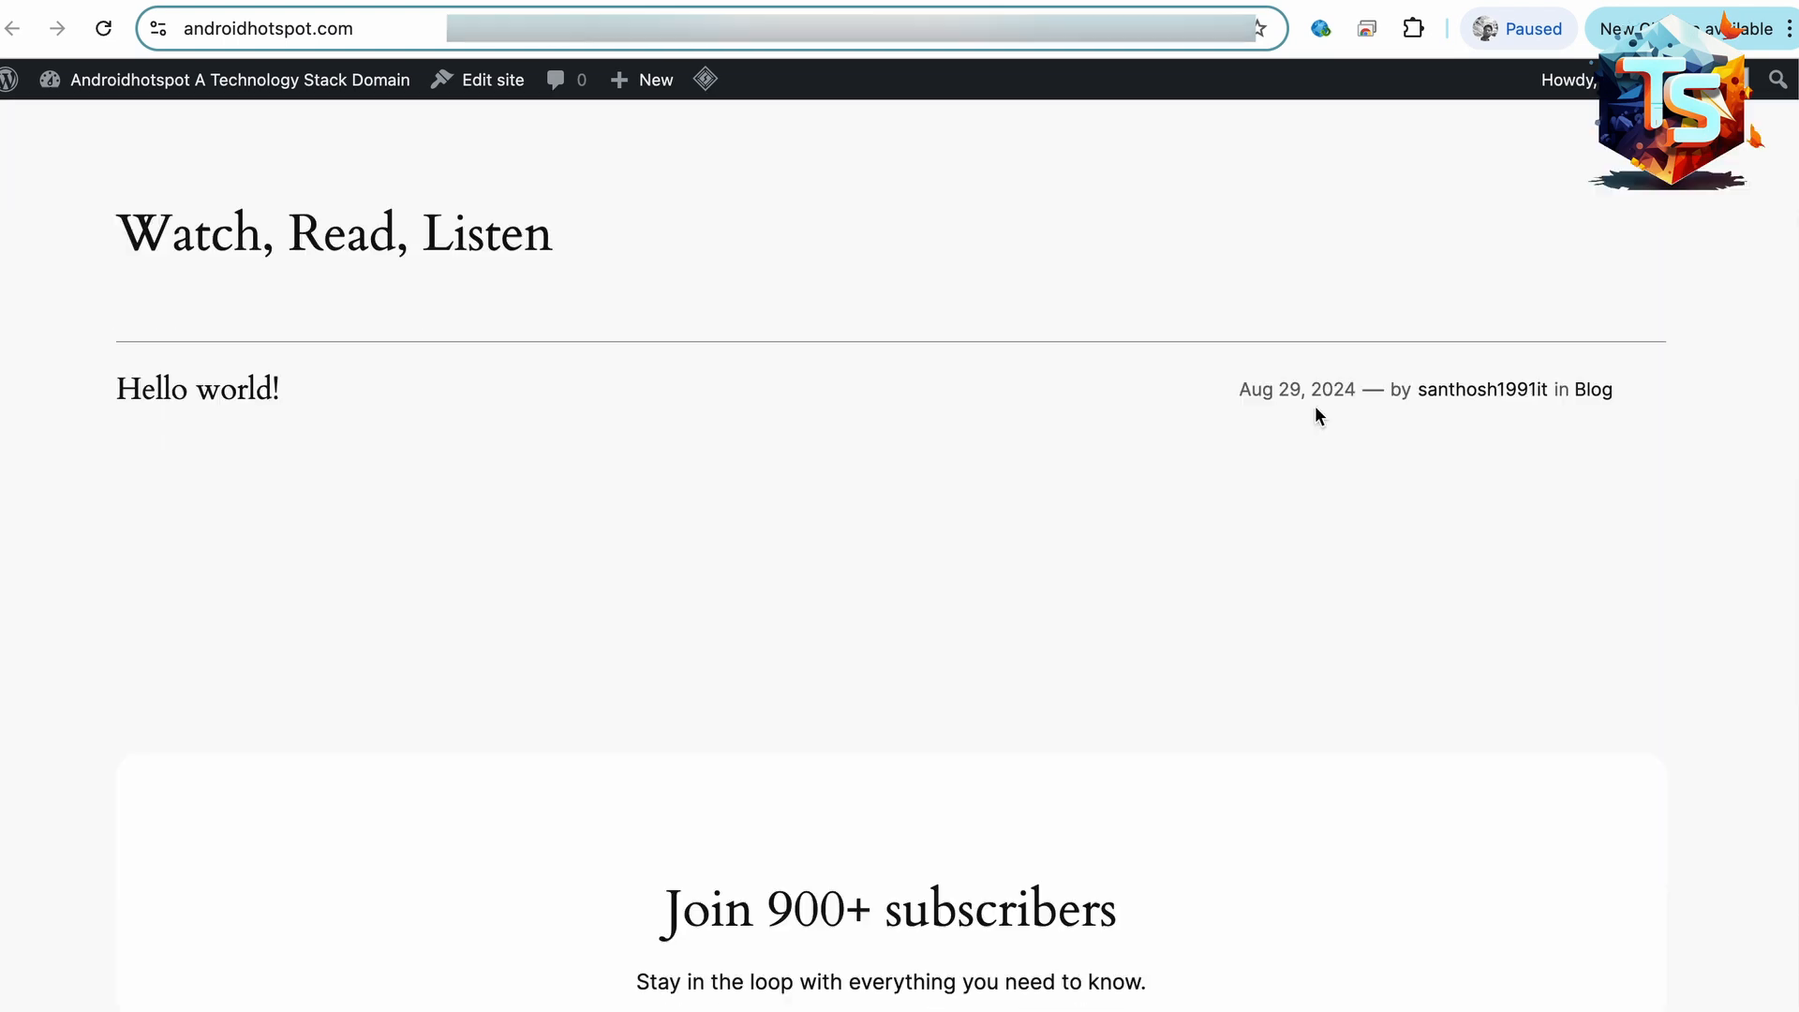
scroll(1314, 407, down, 10)
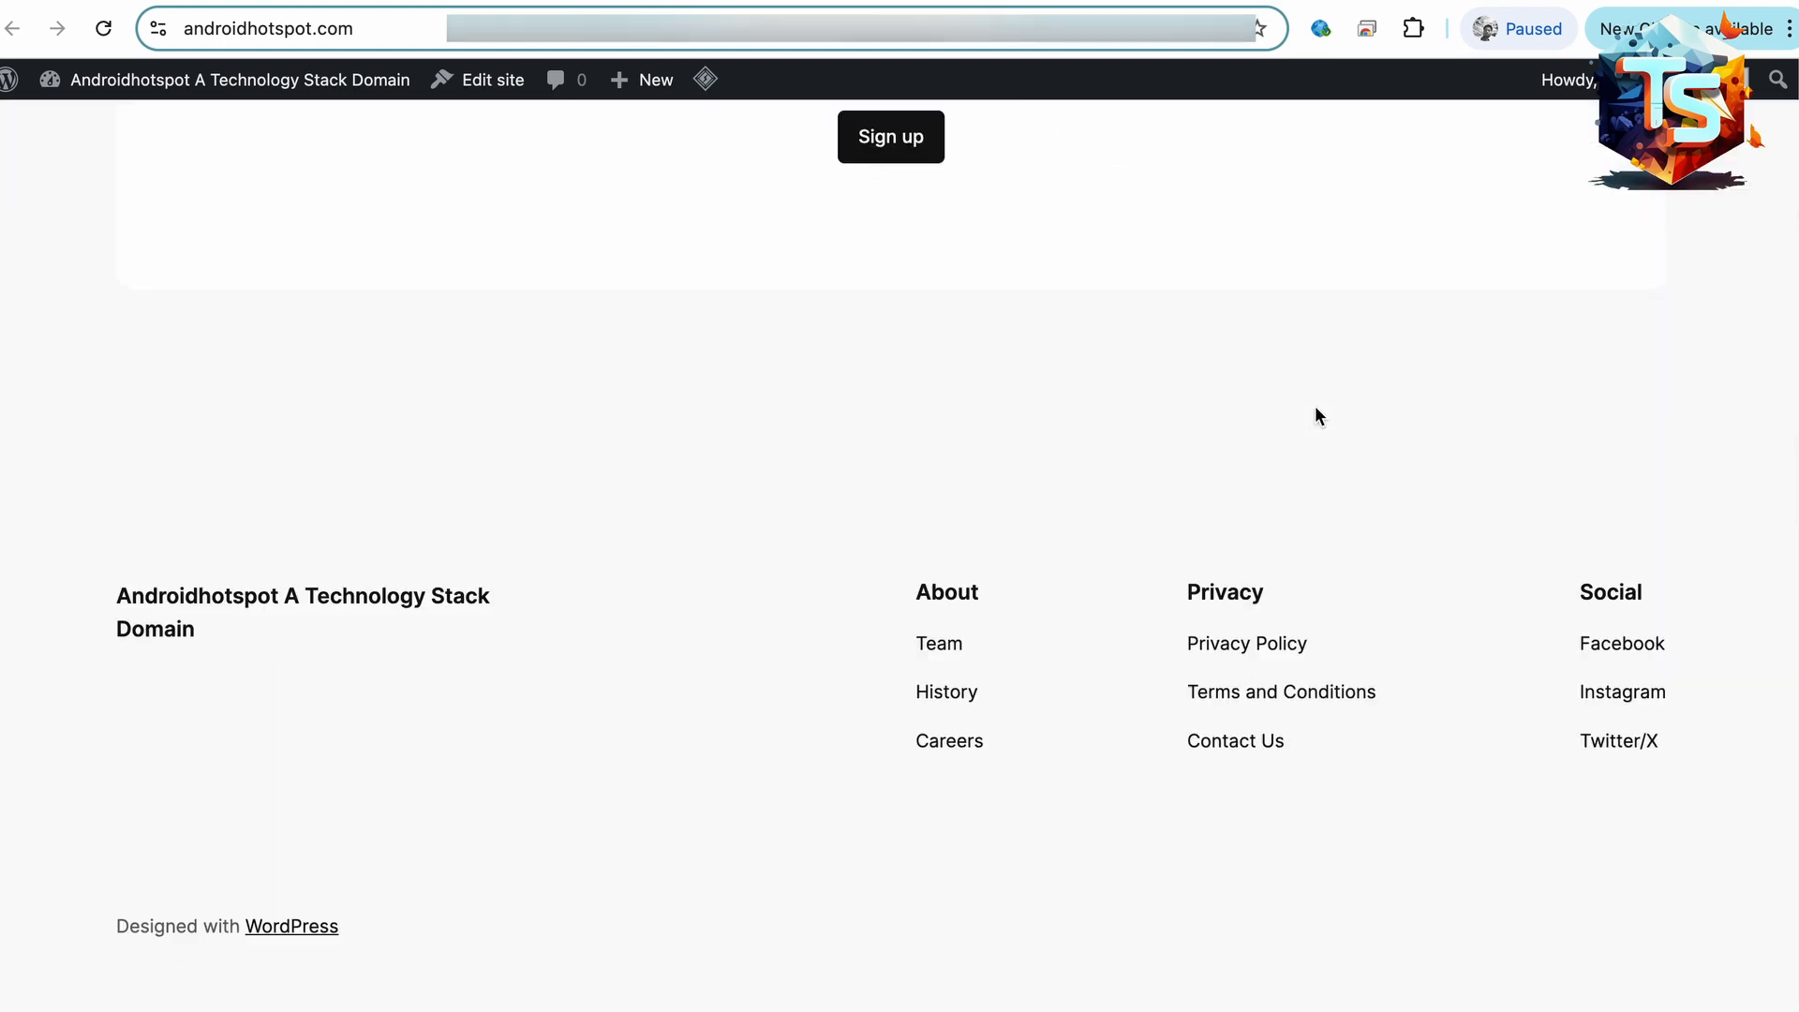
scroll(1314, 407, up, 5)
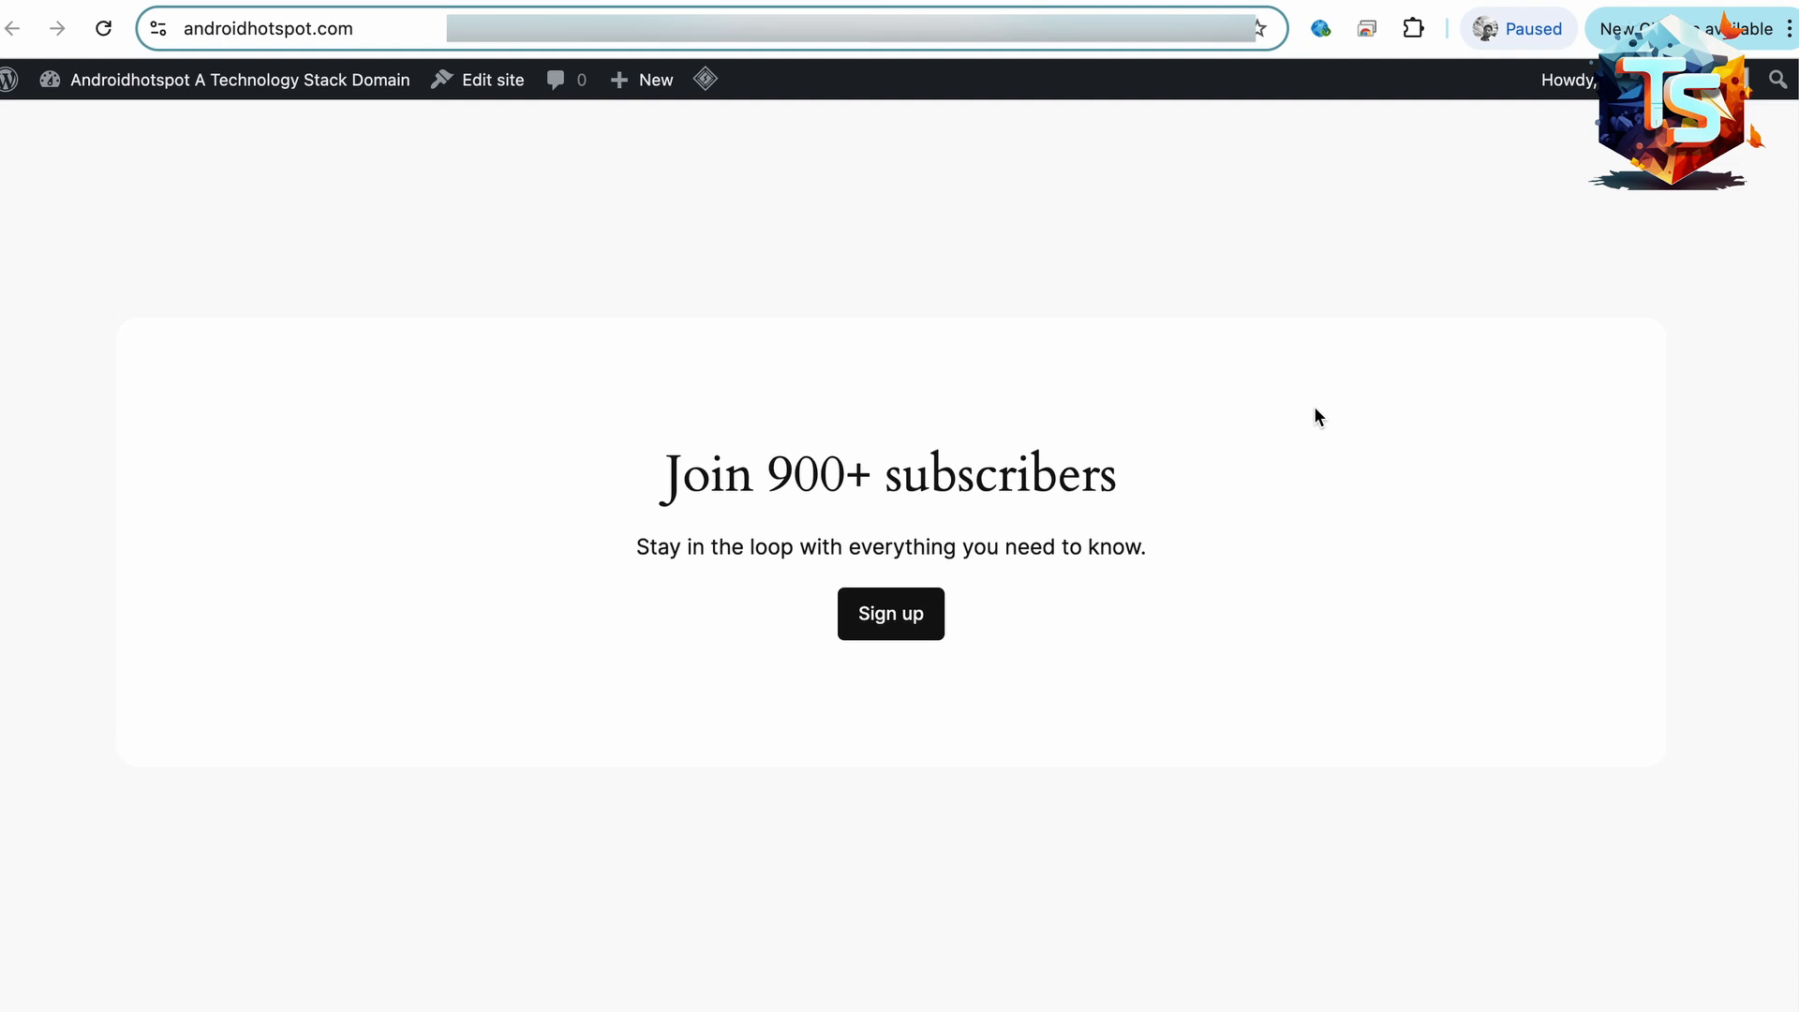
scroll(1315, 412, up, 16)
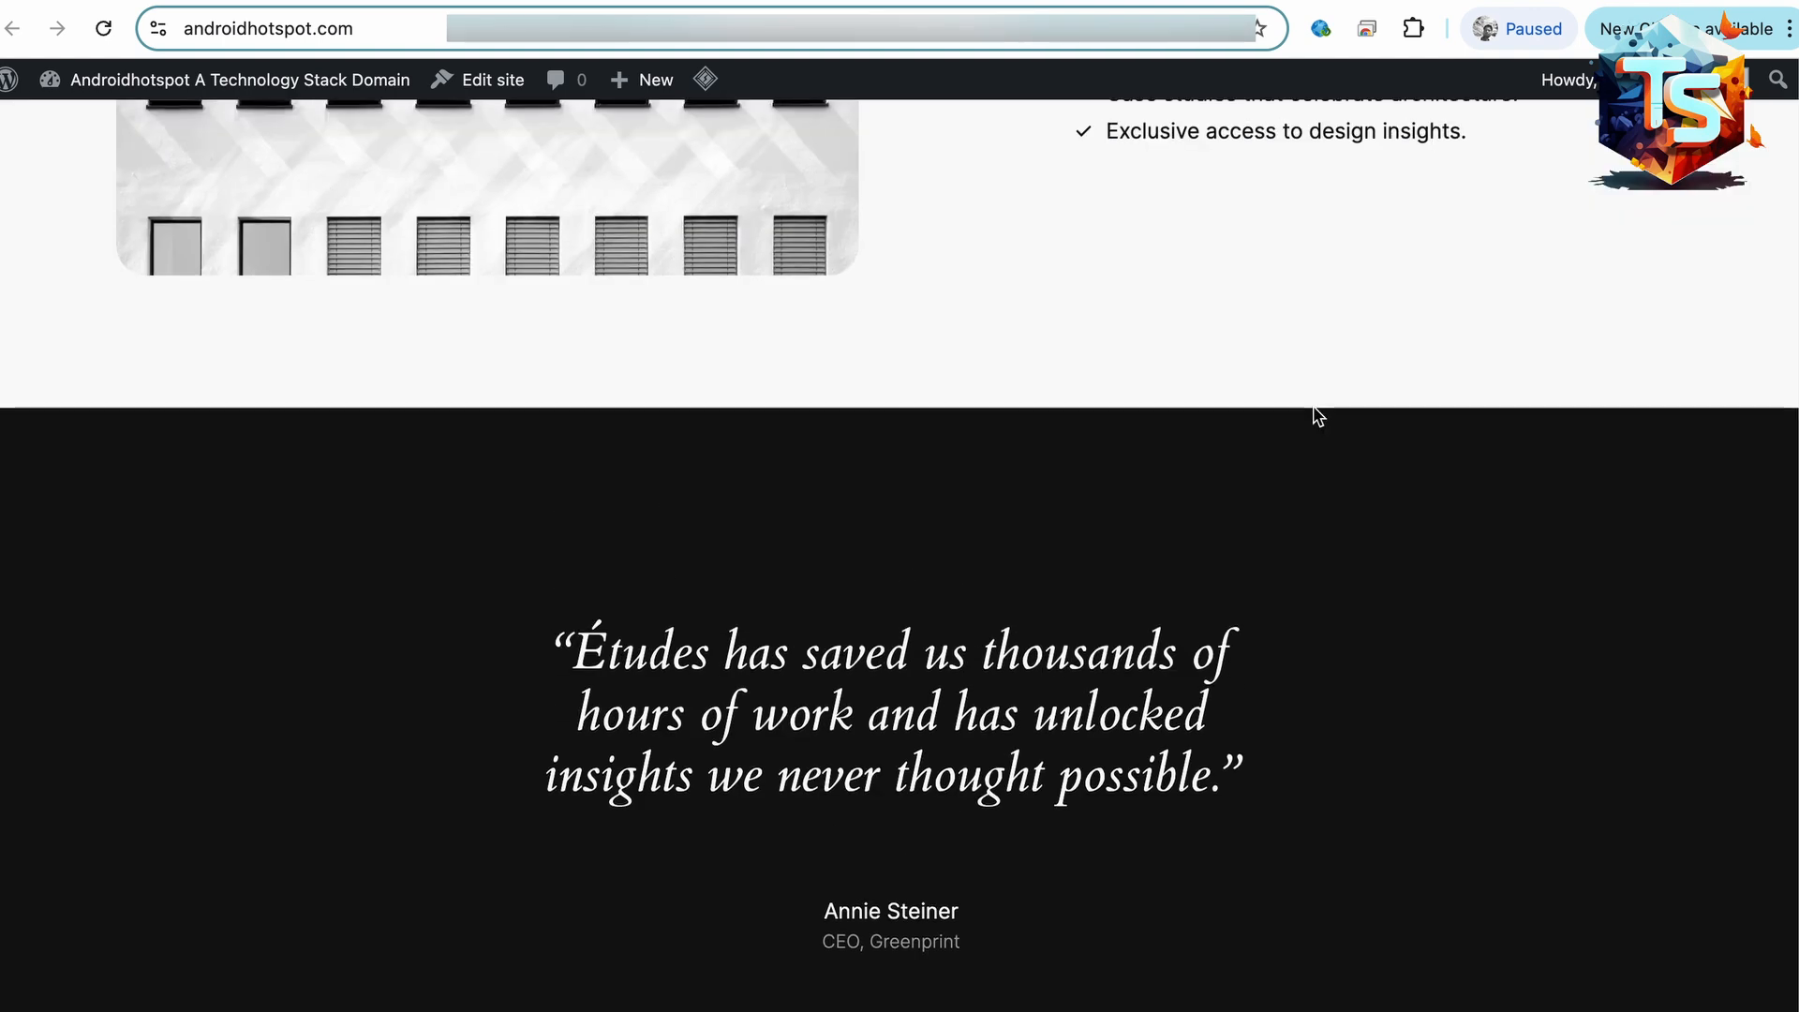
scroll(1315, 412, up, 15)
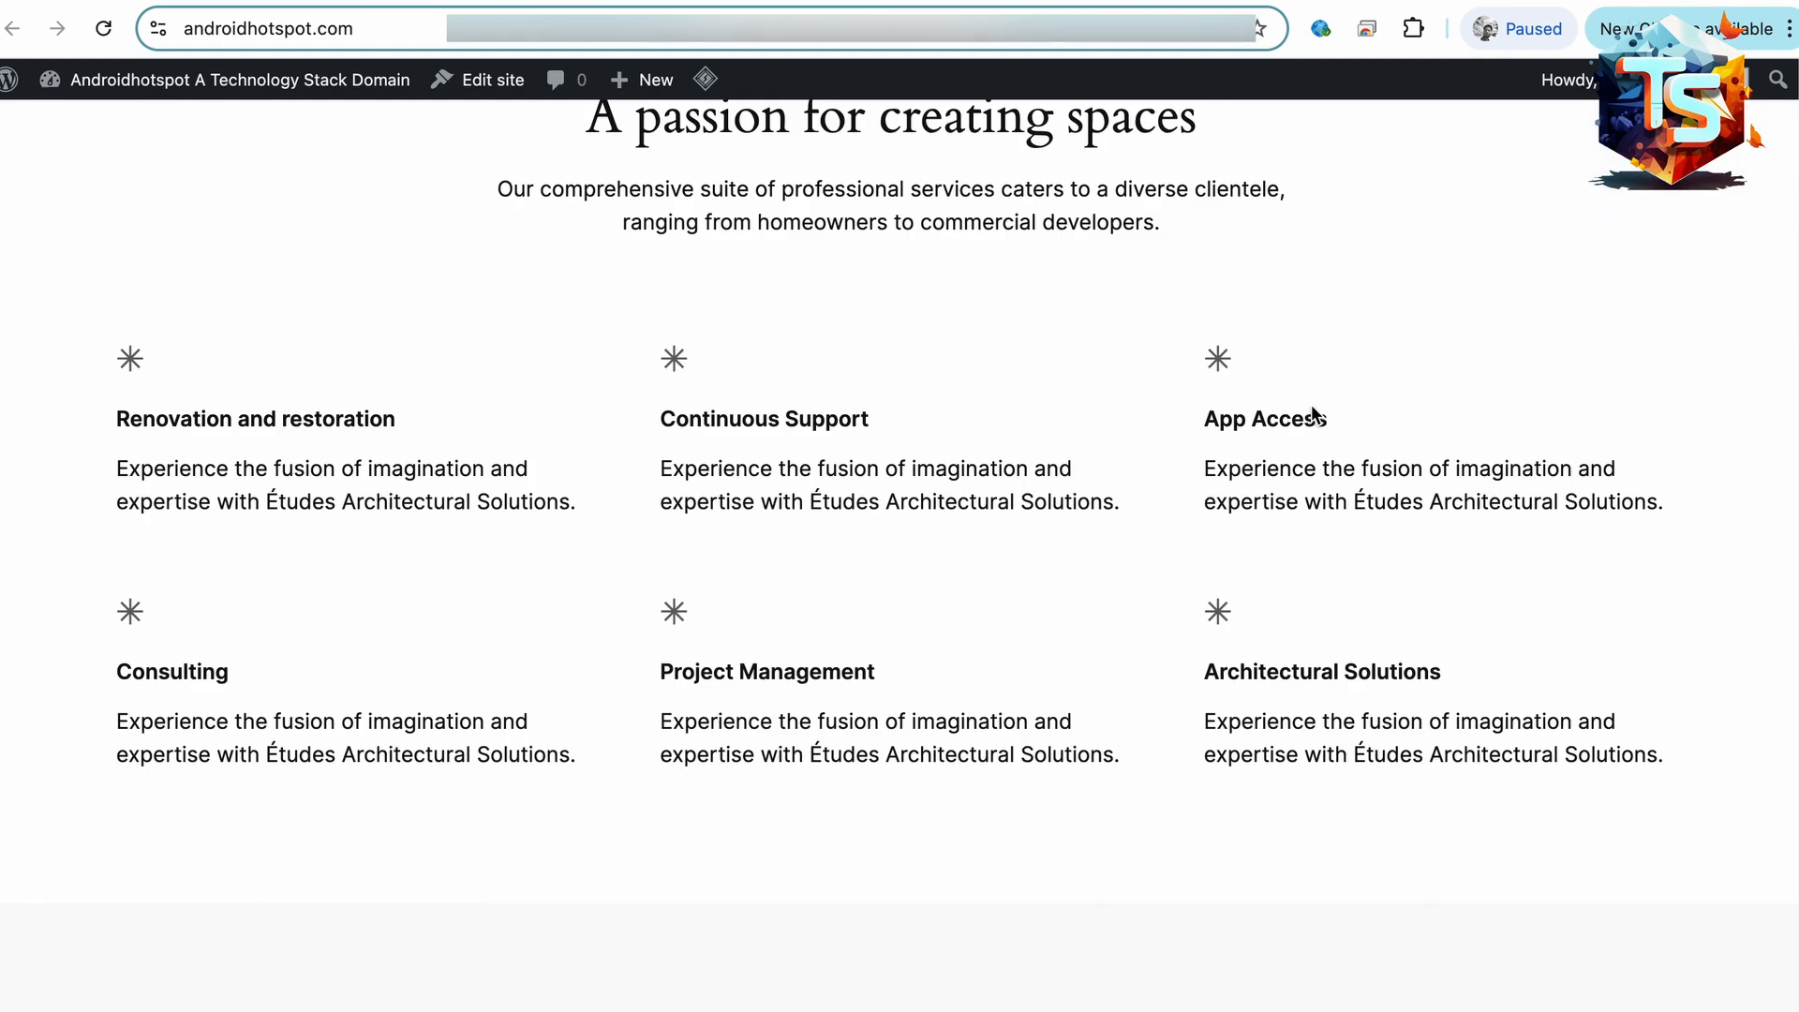
scroll(1314, 415, up, 20)
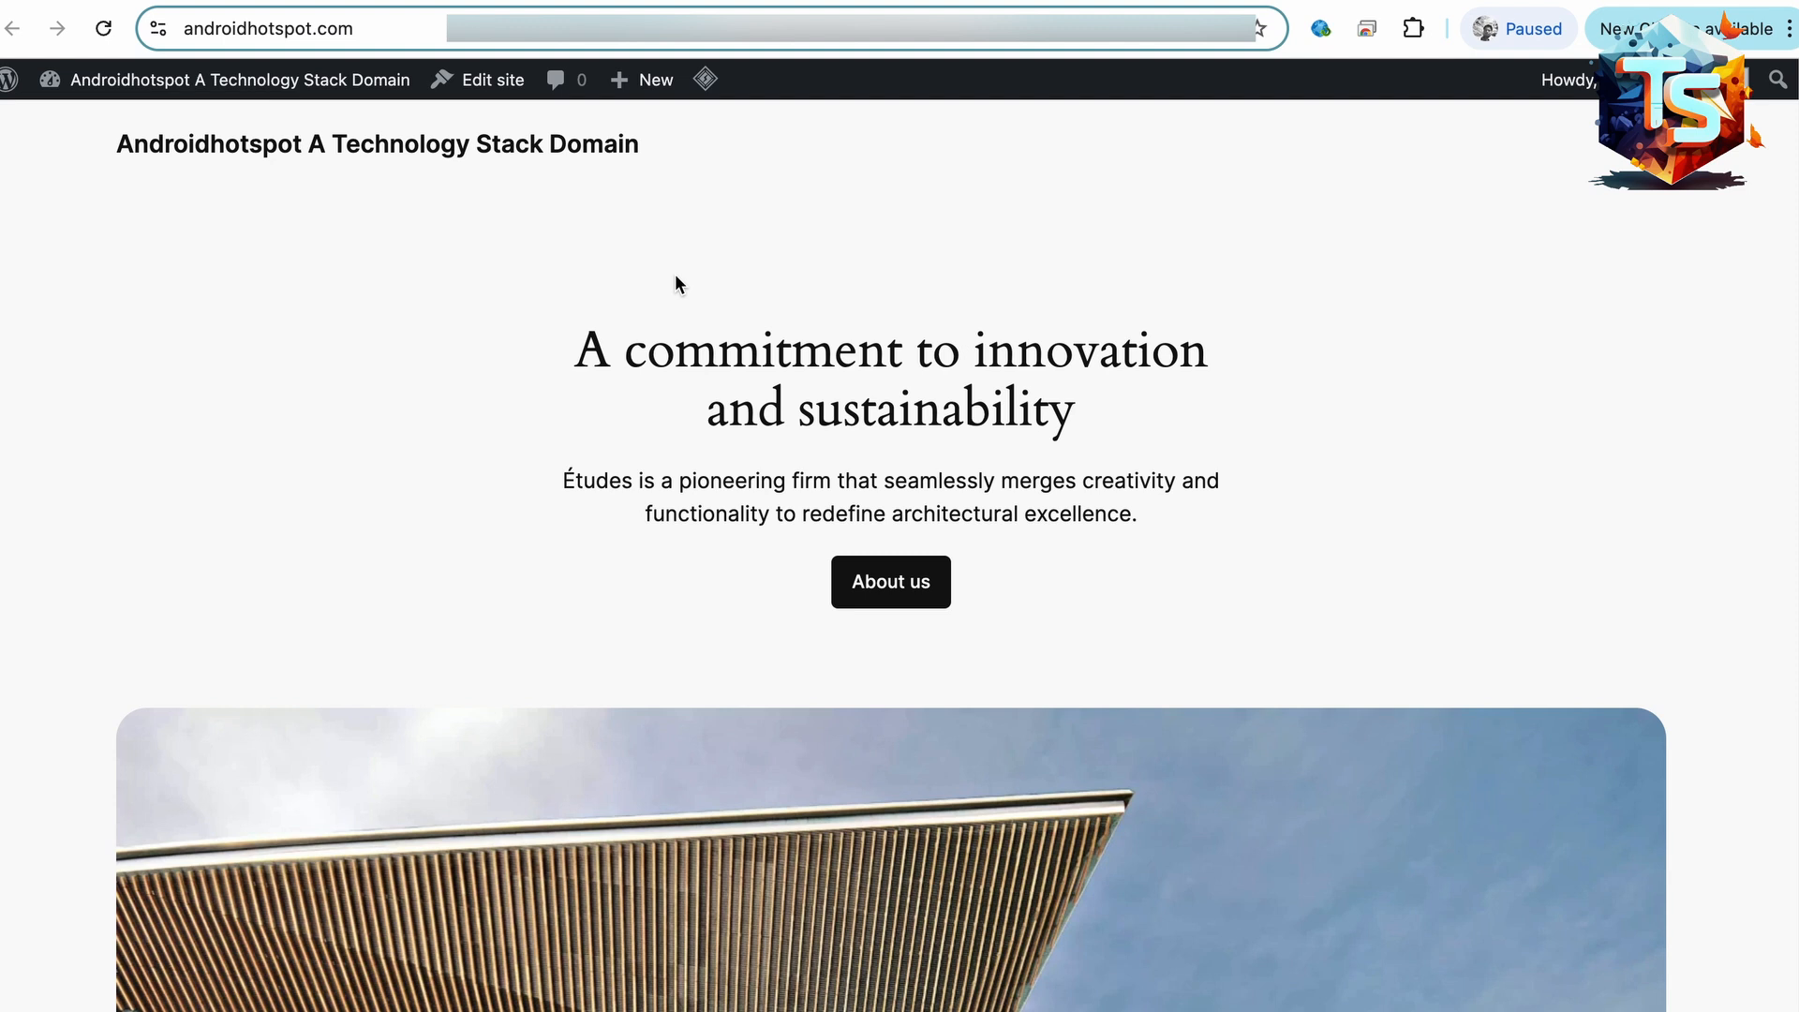
- Examine the homepage's default sections, including the hero image, services text, resources, newsletter, and the Watch, Read, Listen post list
scroll(1141, 646, down, 3)
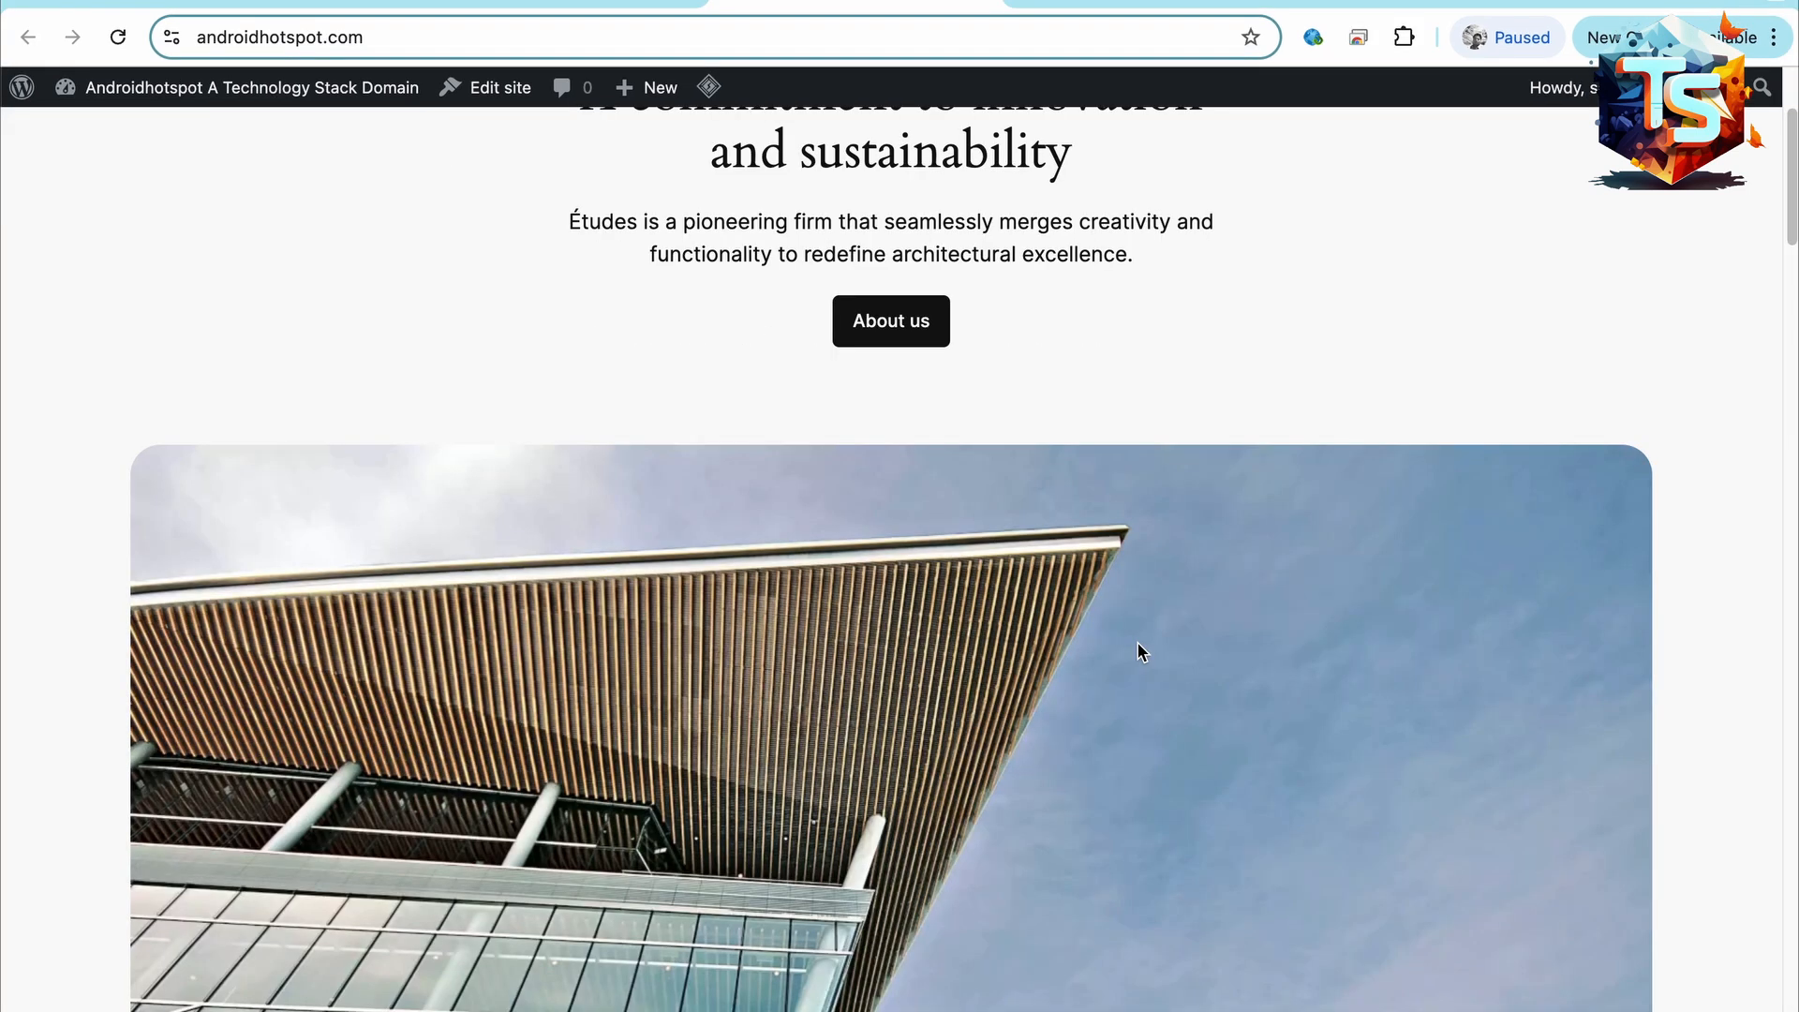
scroll(1138, 646, up, 3)
scroll(1138, 647, down, 4)
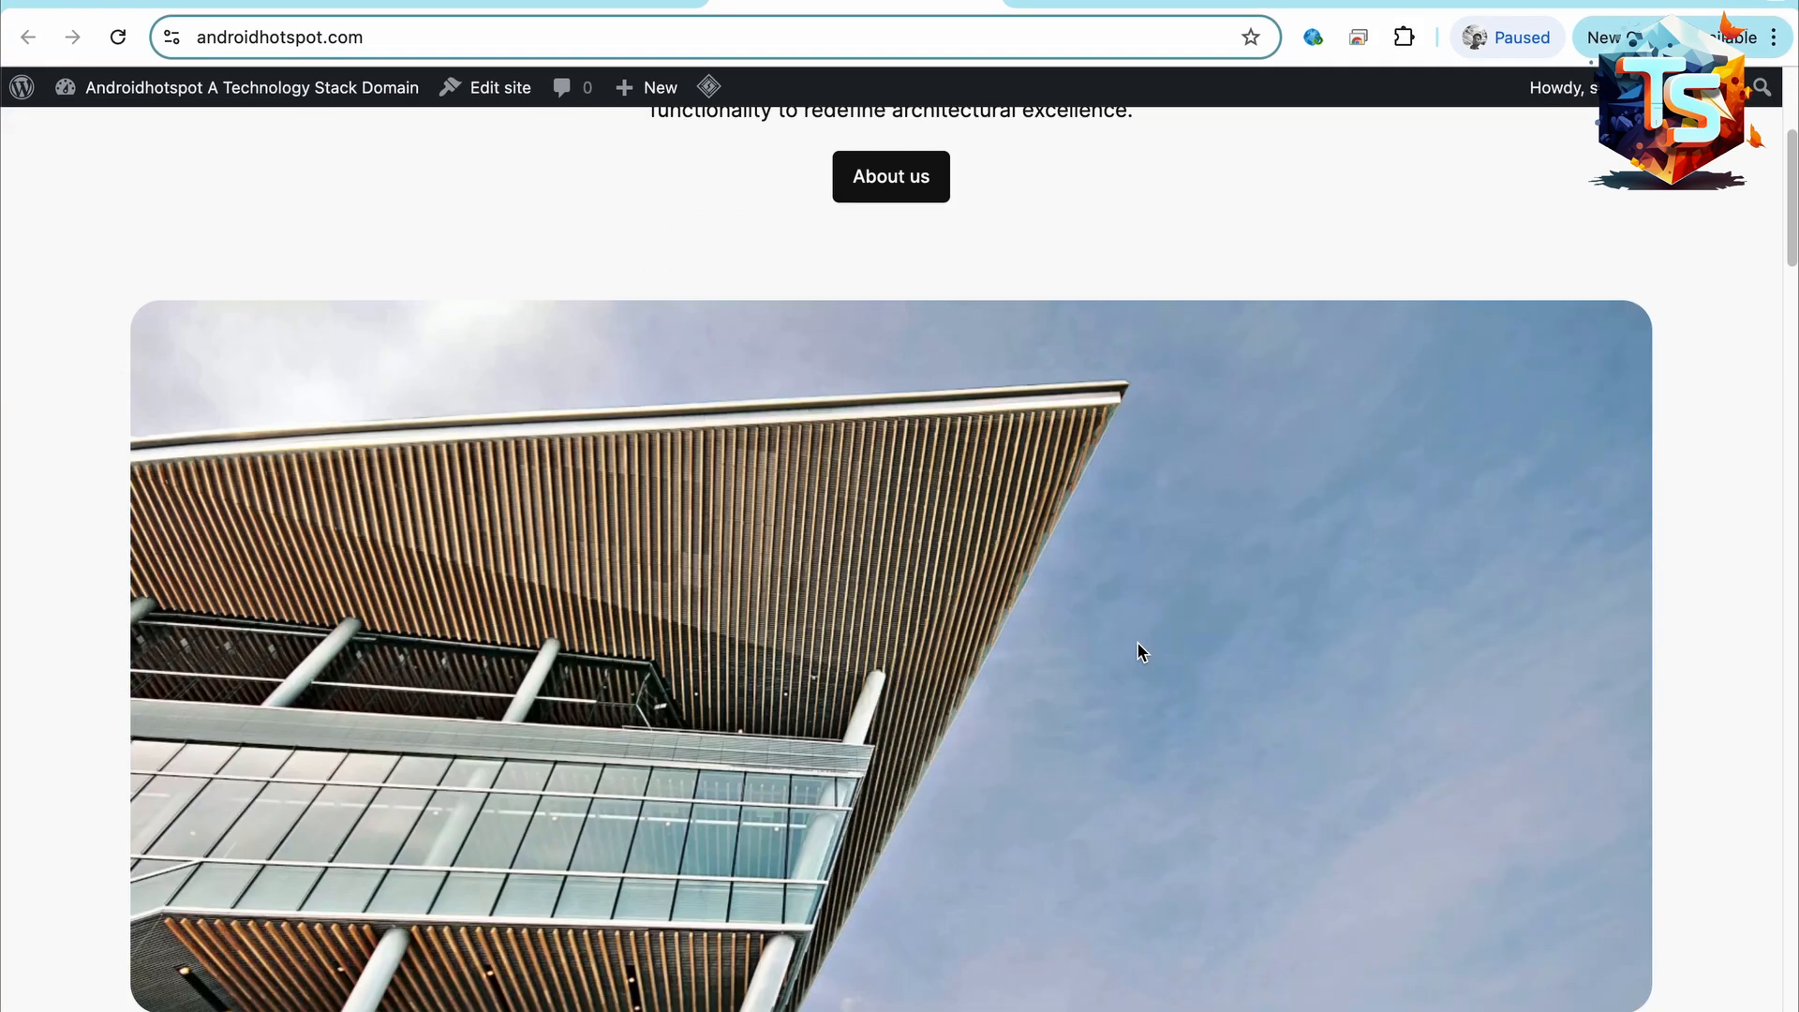
scroll(1138, 647, down, 8)
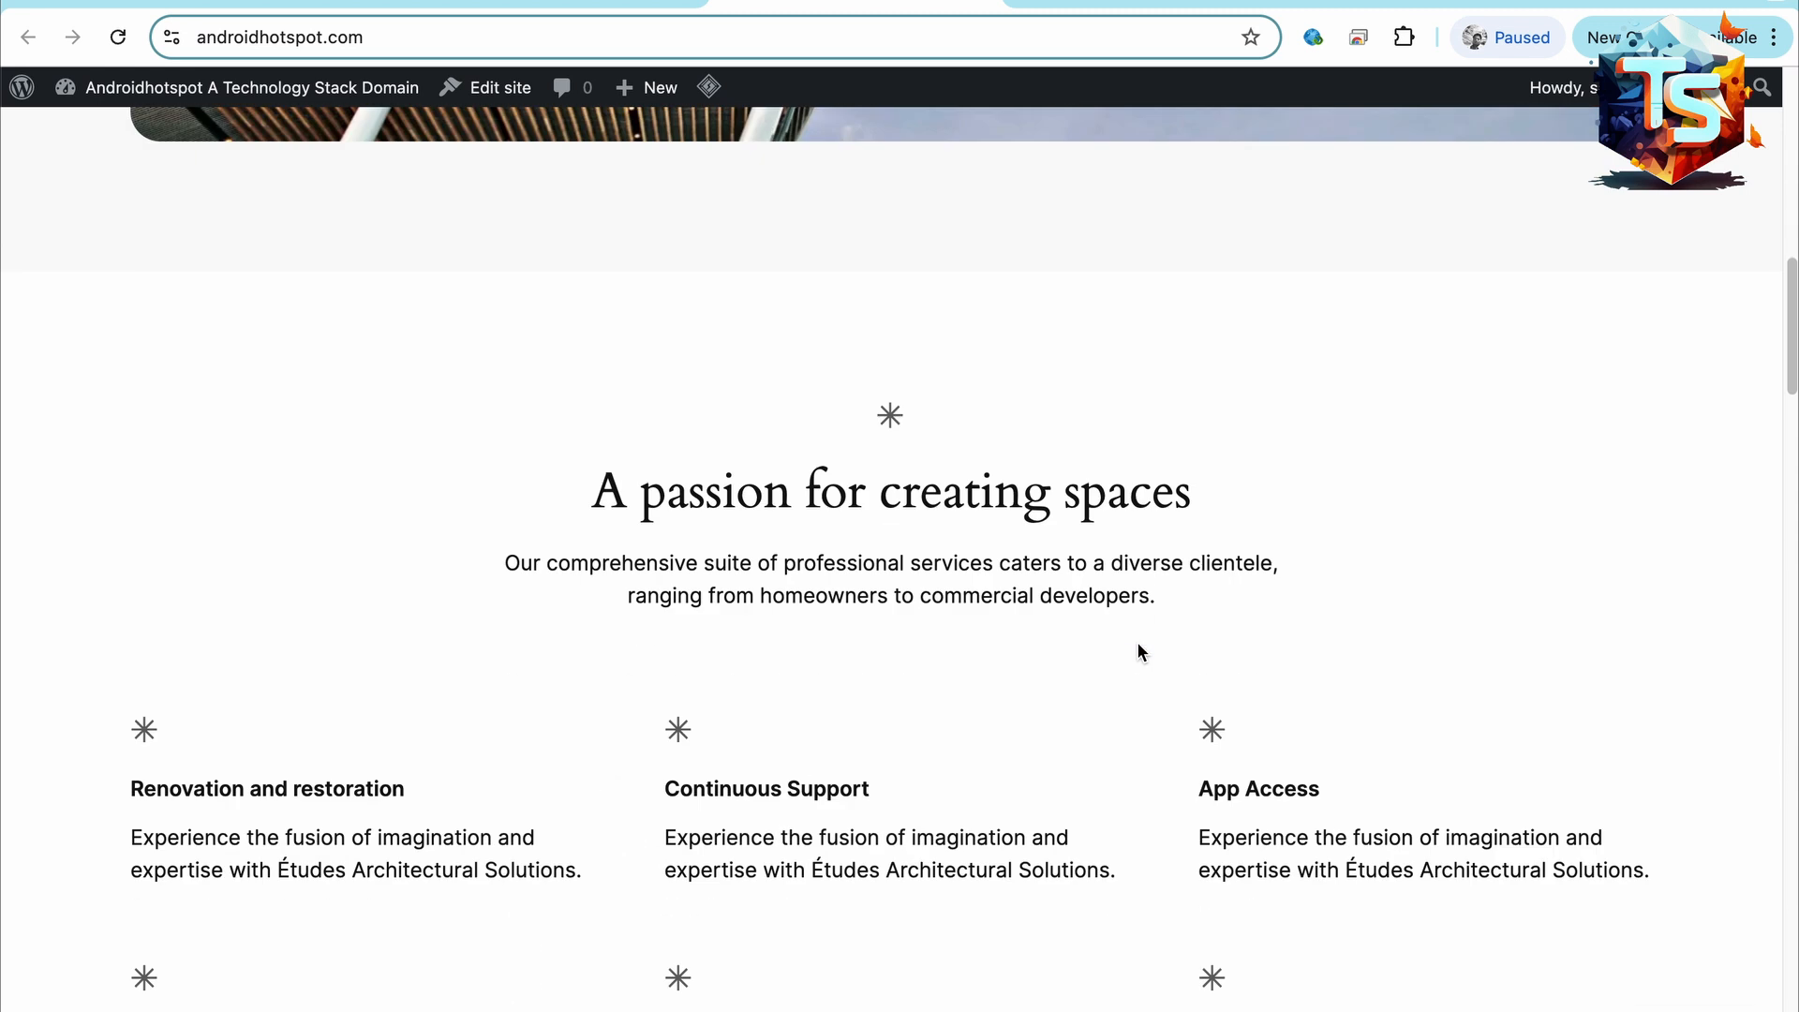
scroll(1138, 648, down, 5)
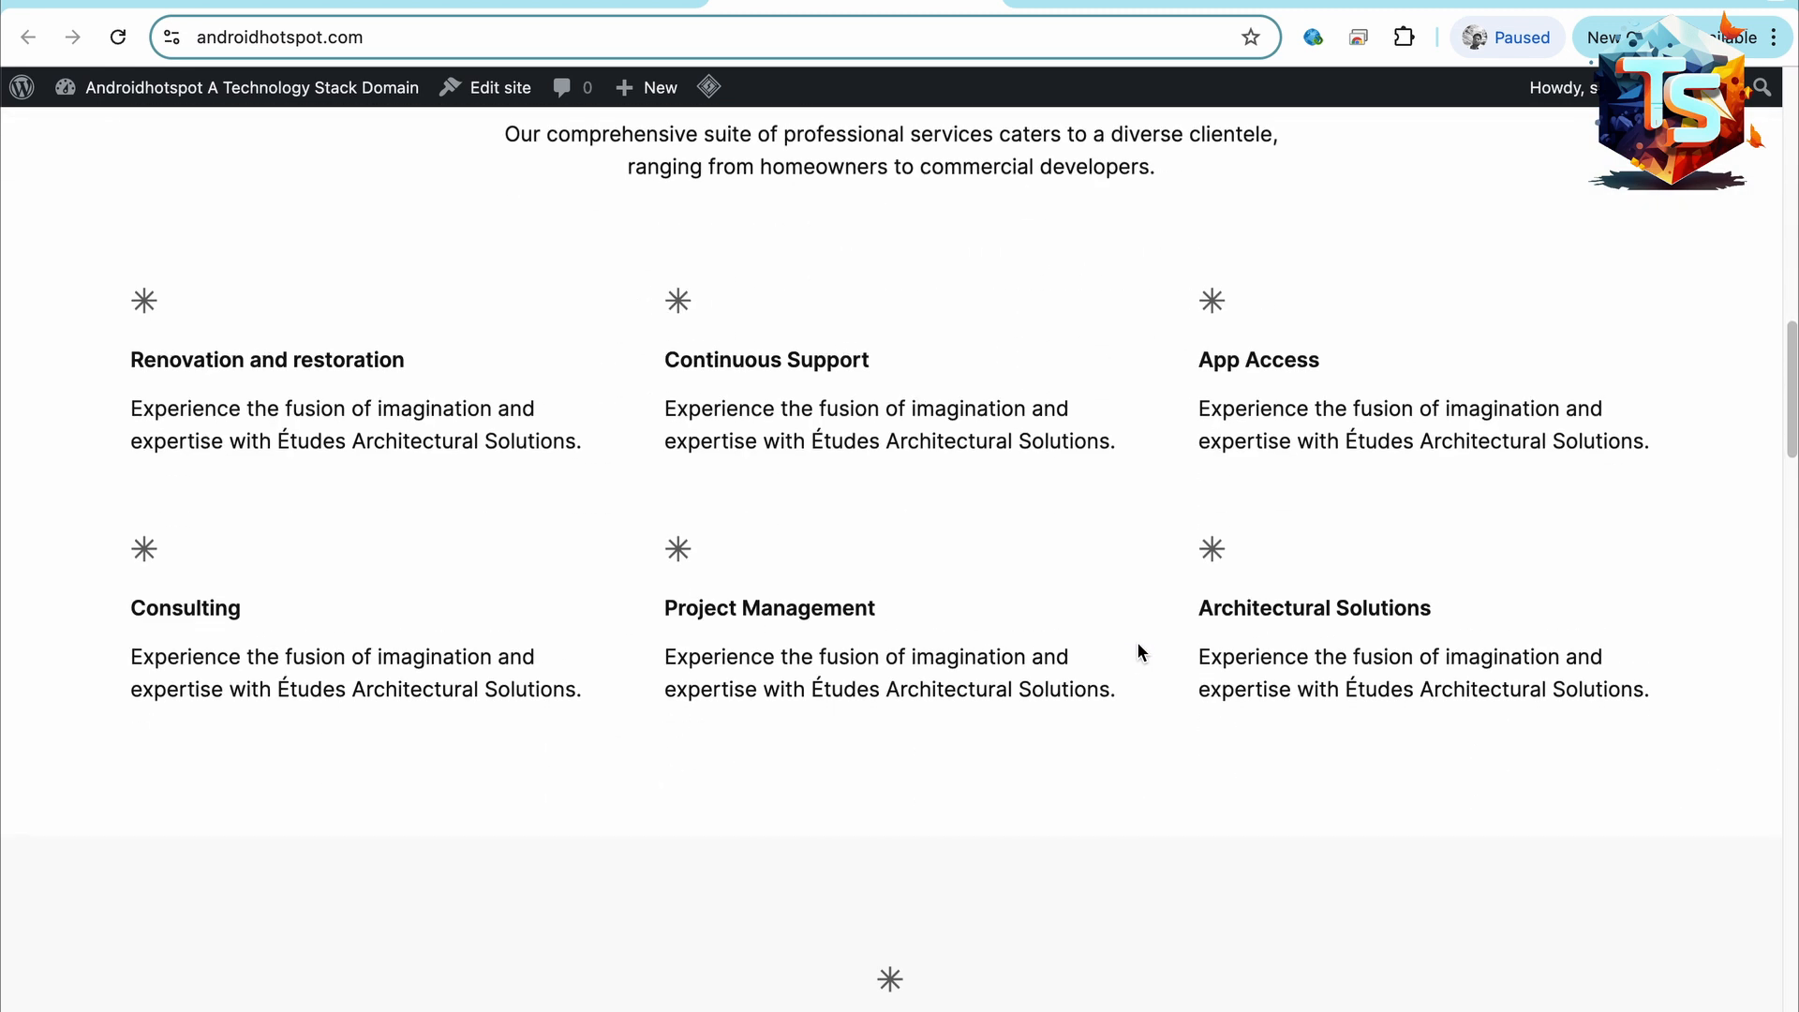
scroll(1138, 648, down, 5)
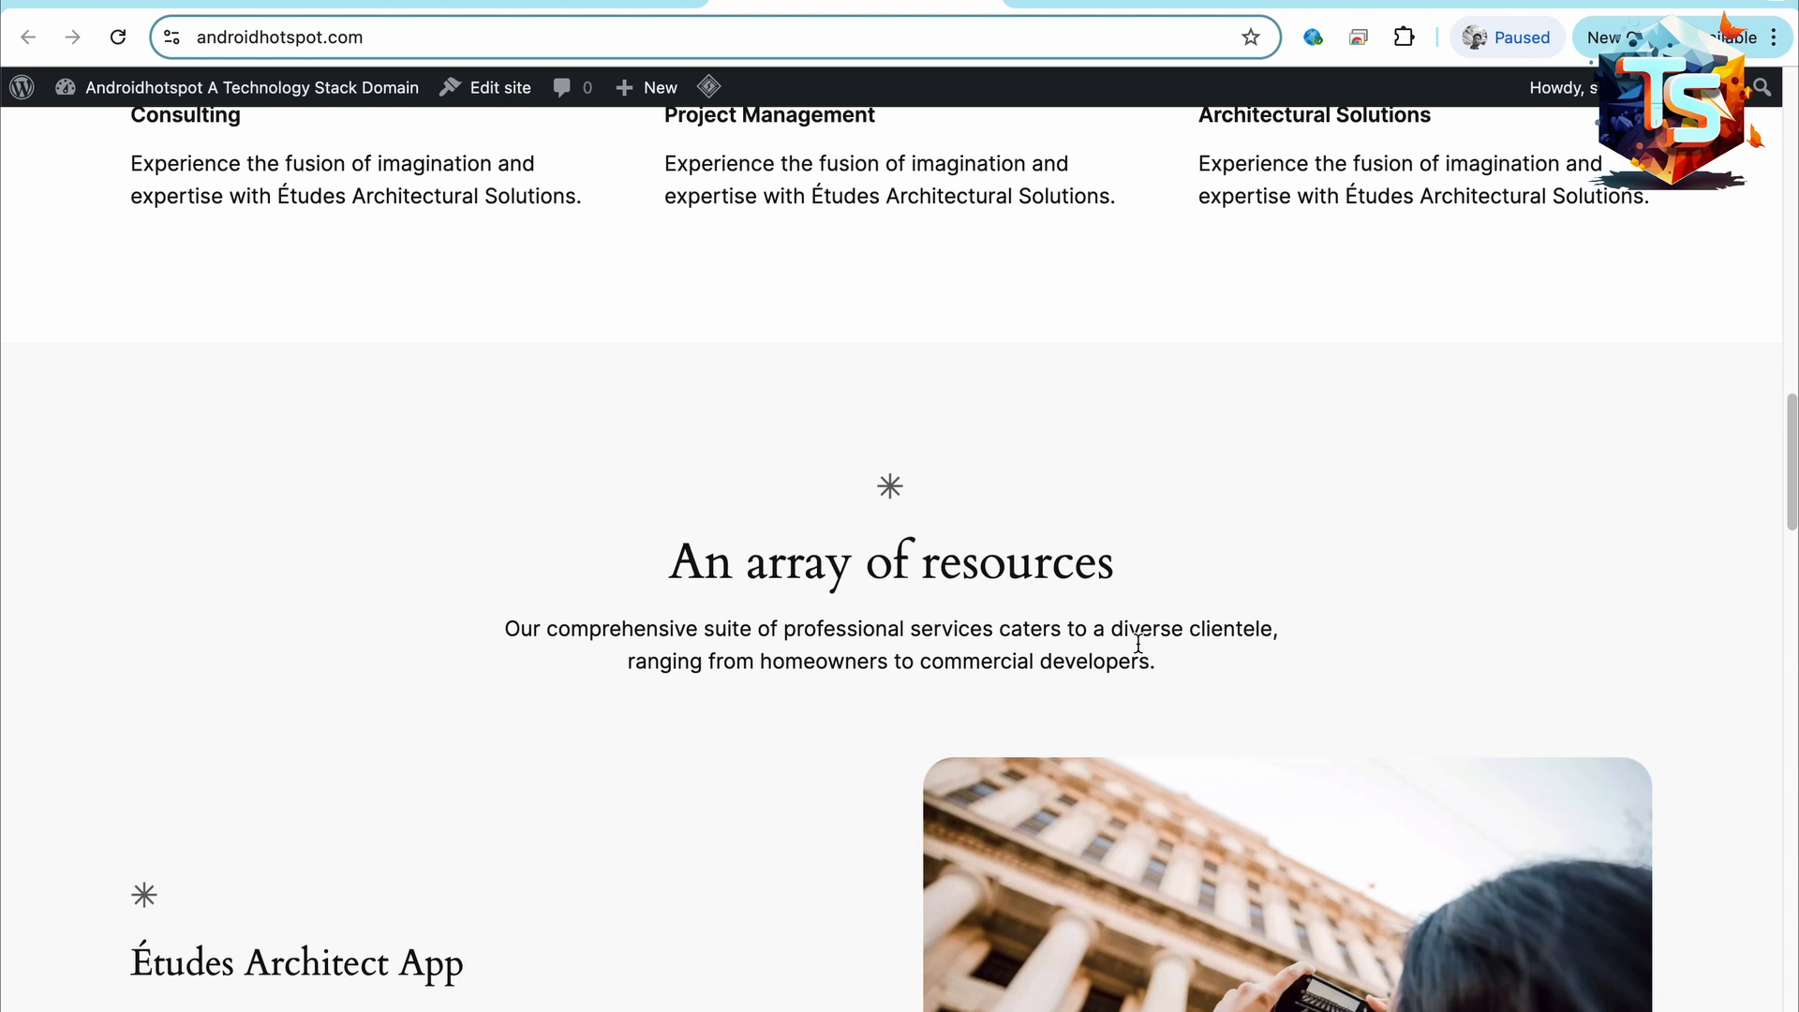
scroll(1138, 643, up, 9)
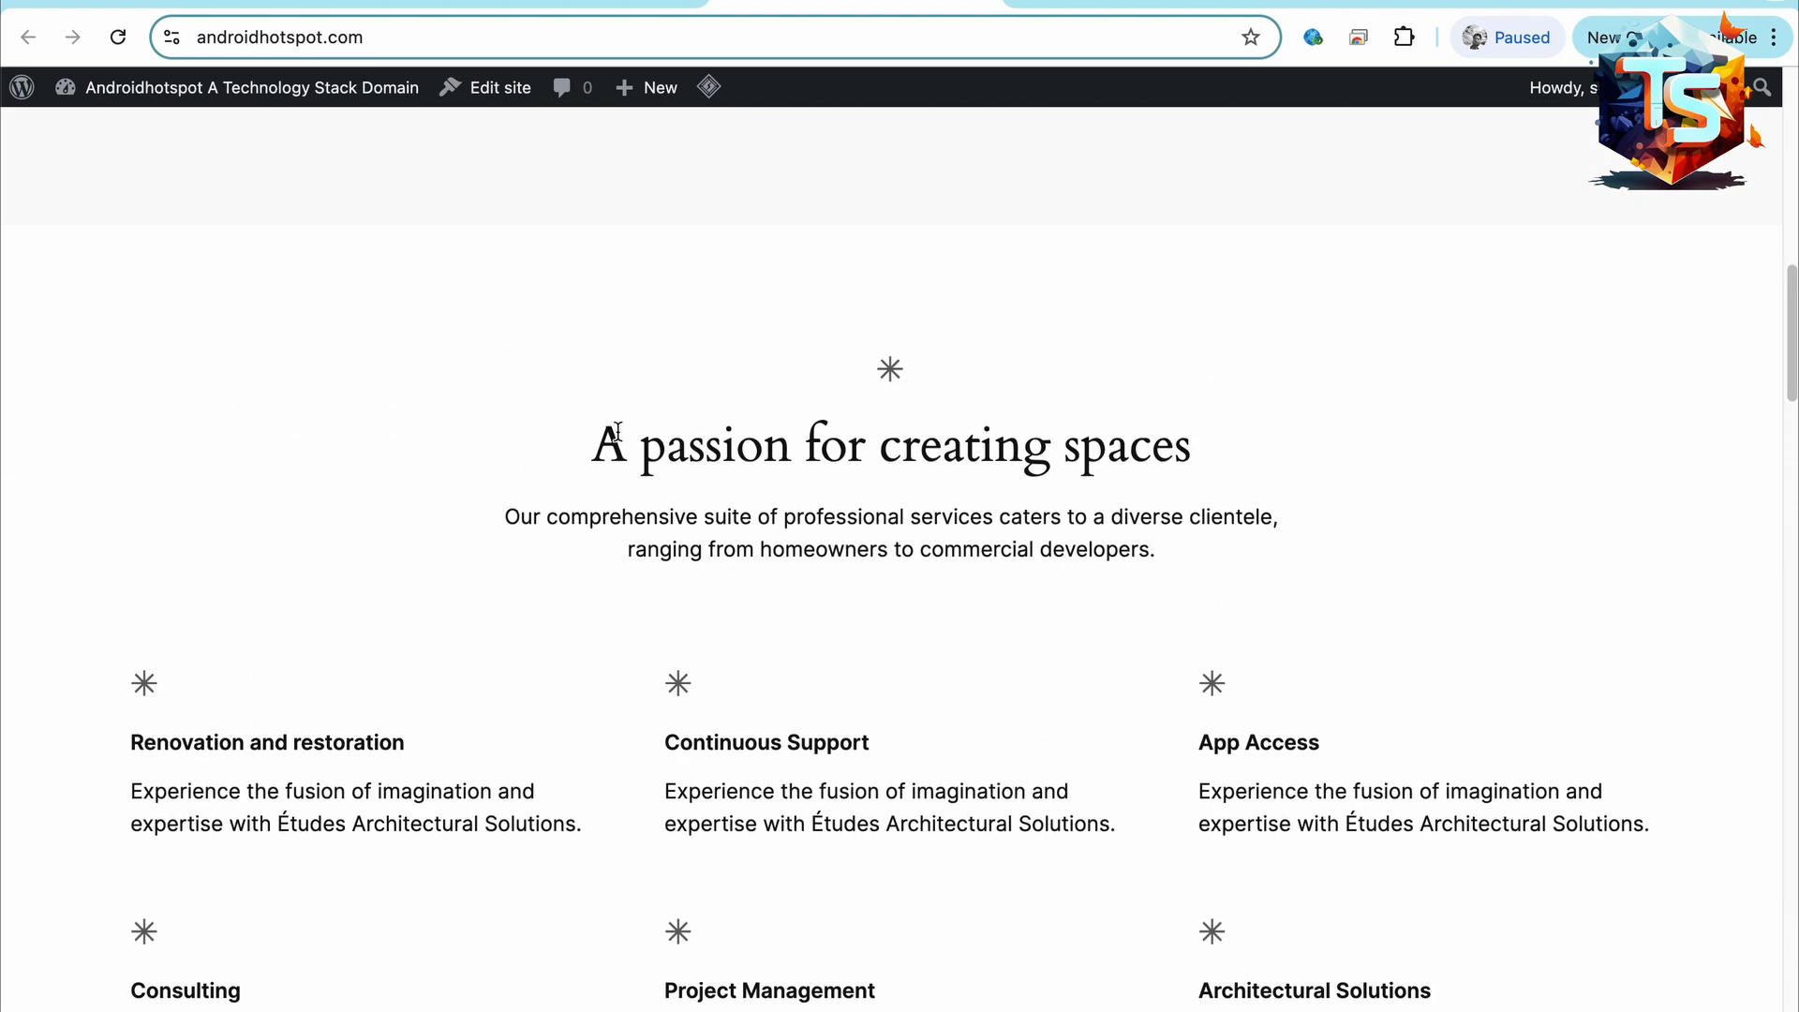
drag(603, 431, 1056, 764)
click(1056, 764)
scroll(1058, 728, down, 13)
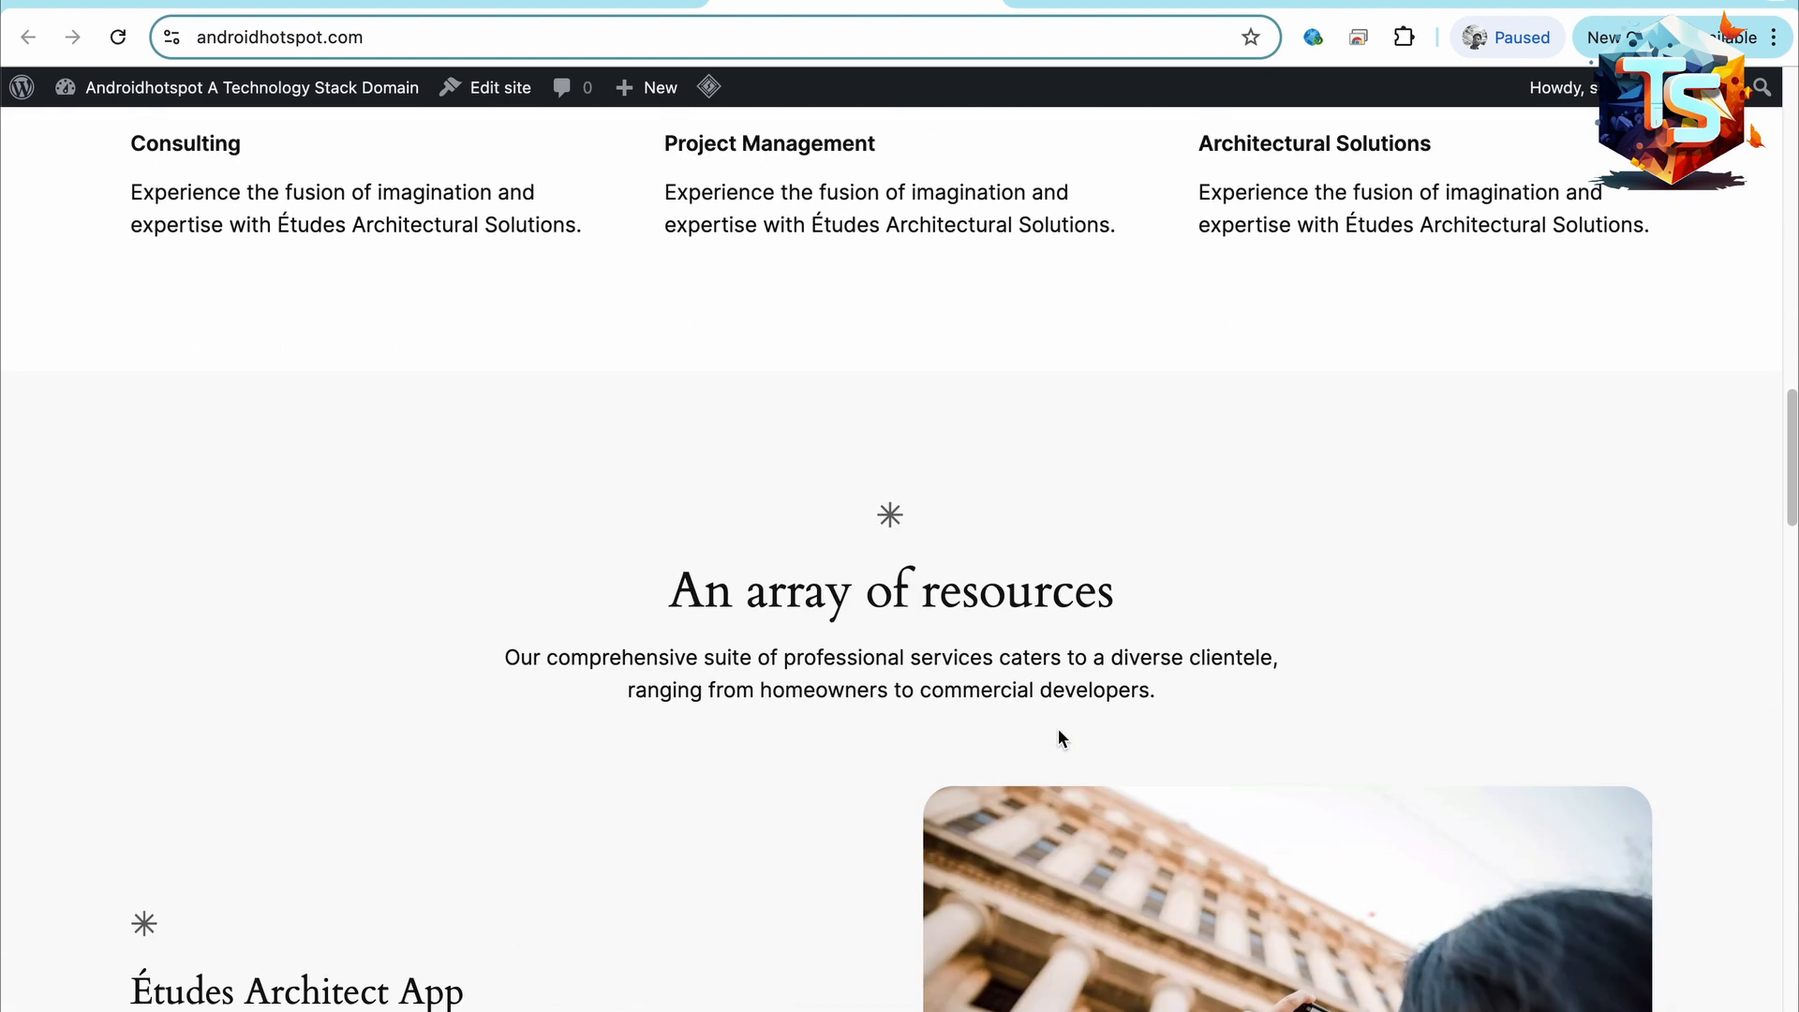
scroll(1059, 735, down, 4)
scroll(1057, 734, down, 10)
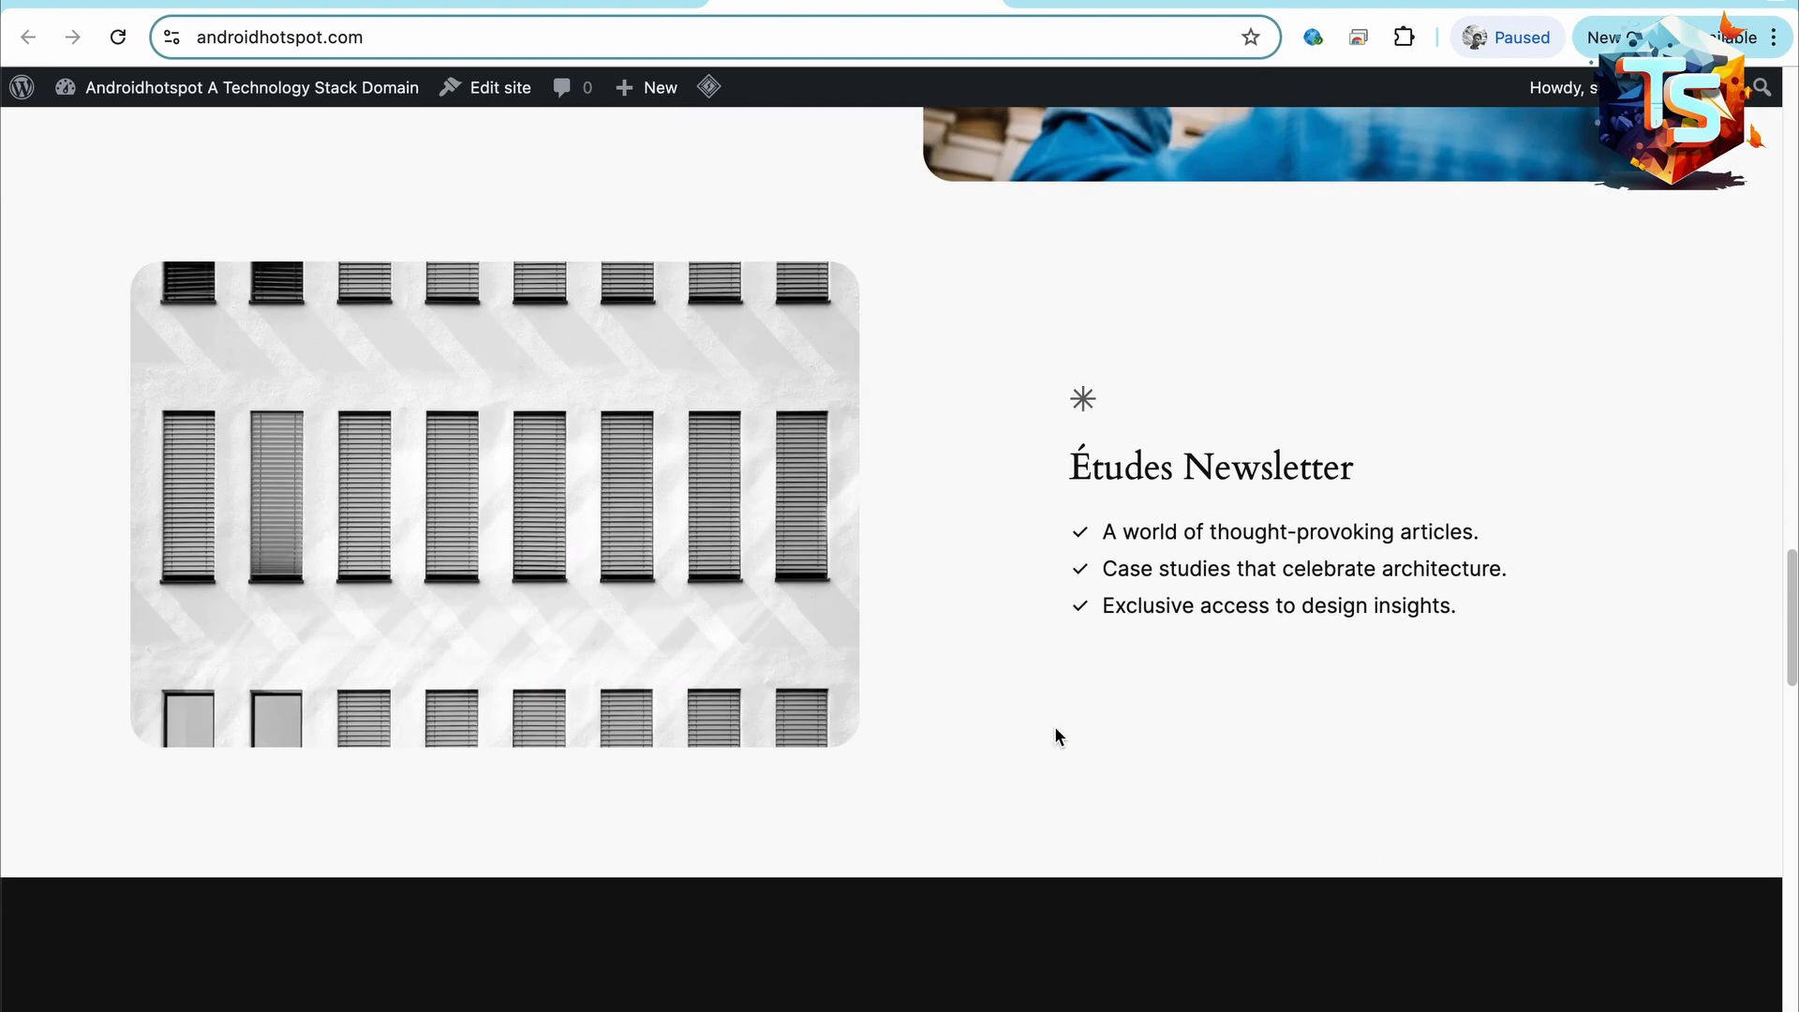
scroll(1058, 736, down, 7)
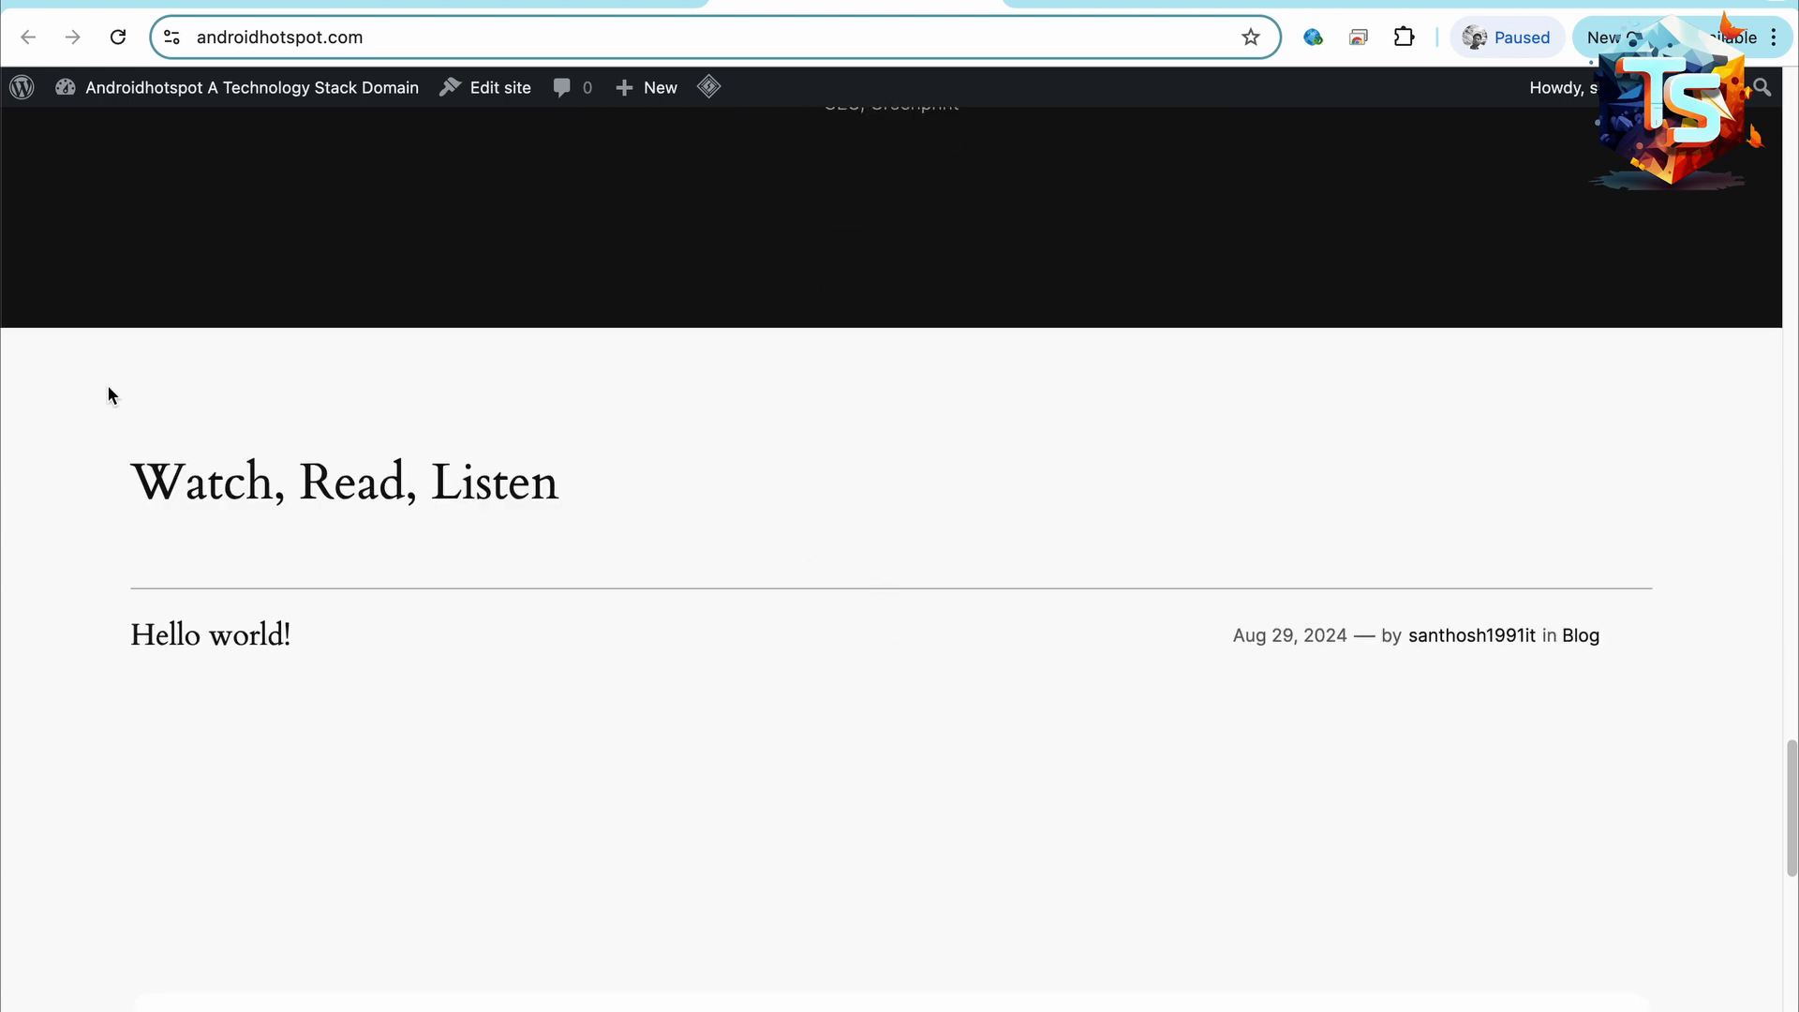
- Examine the homepage's lower sections: the Watch, Read, Listen post list, the Join 900+ subscribers block, and the footer link columns
drag(109, 387, 554, 751)
click(554, 740)
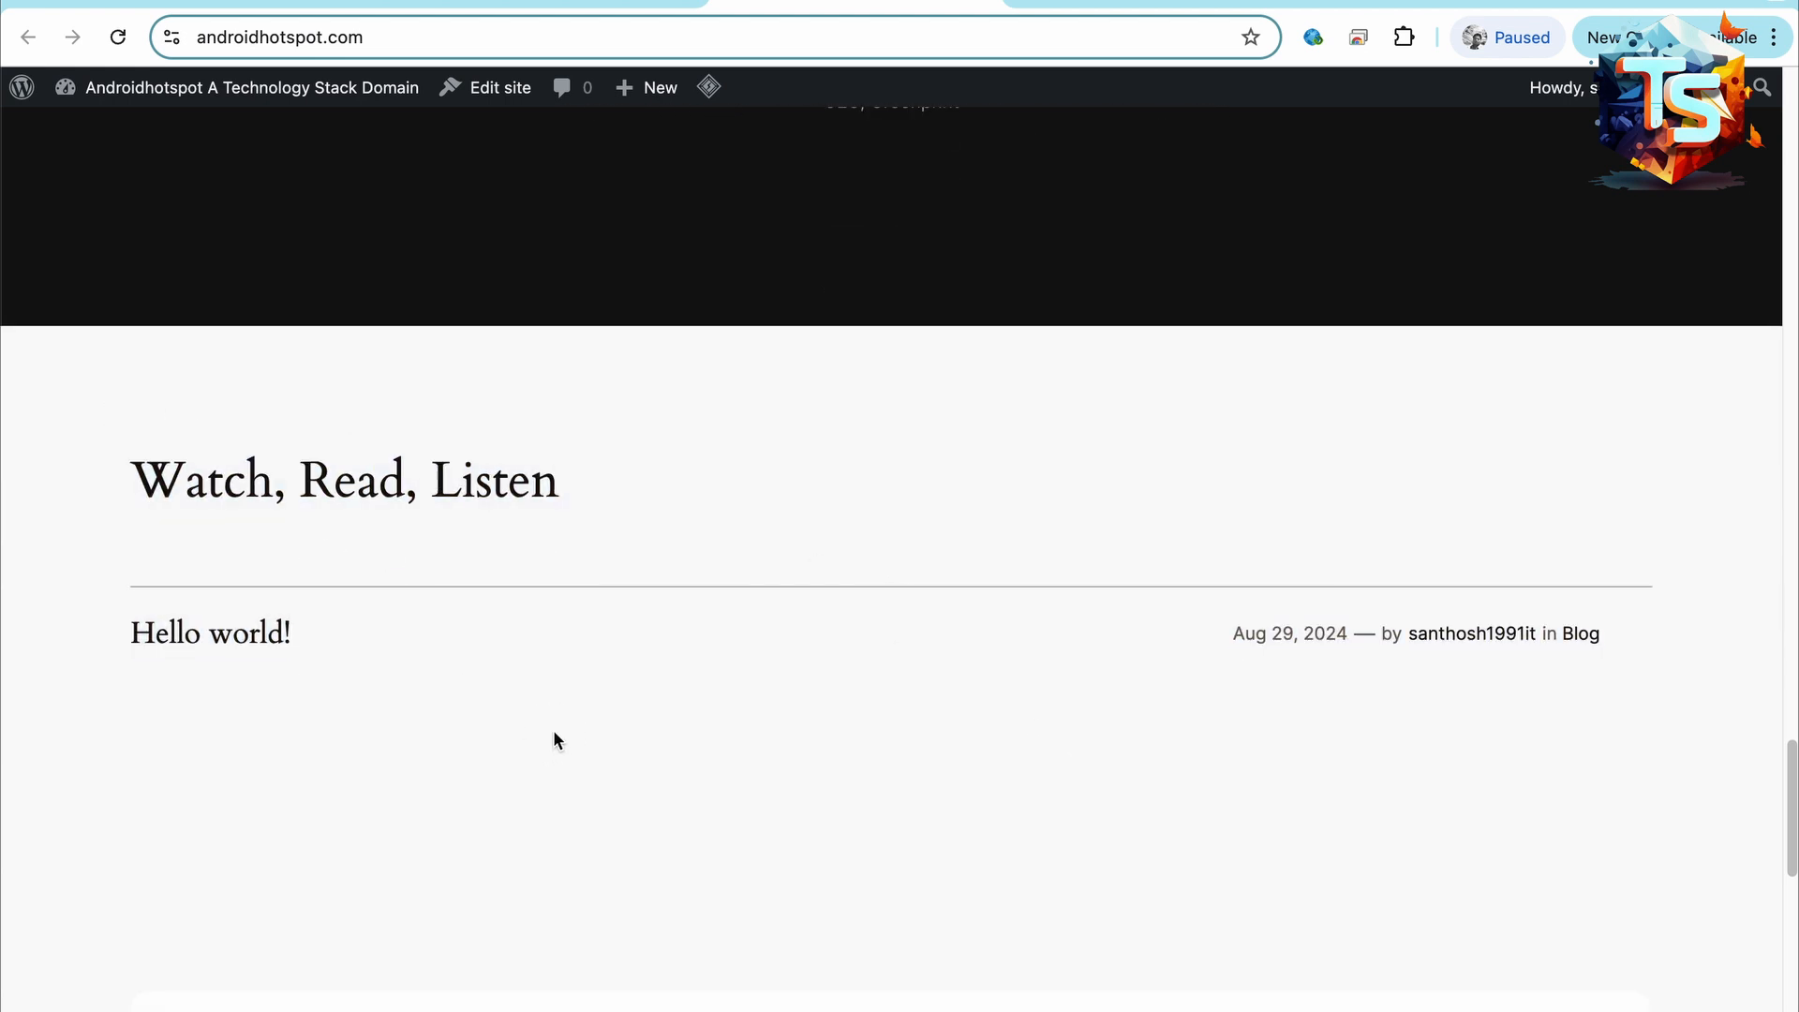
scroll(553, 741, down, 5)
drag(656, 652, 1036, 814)
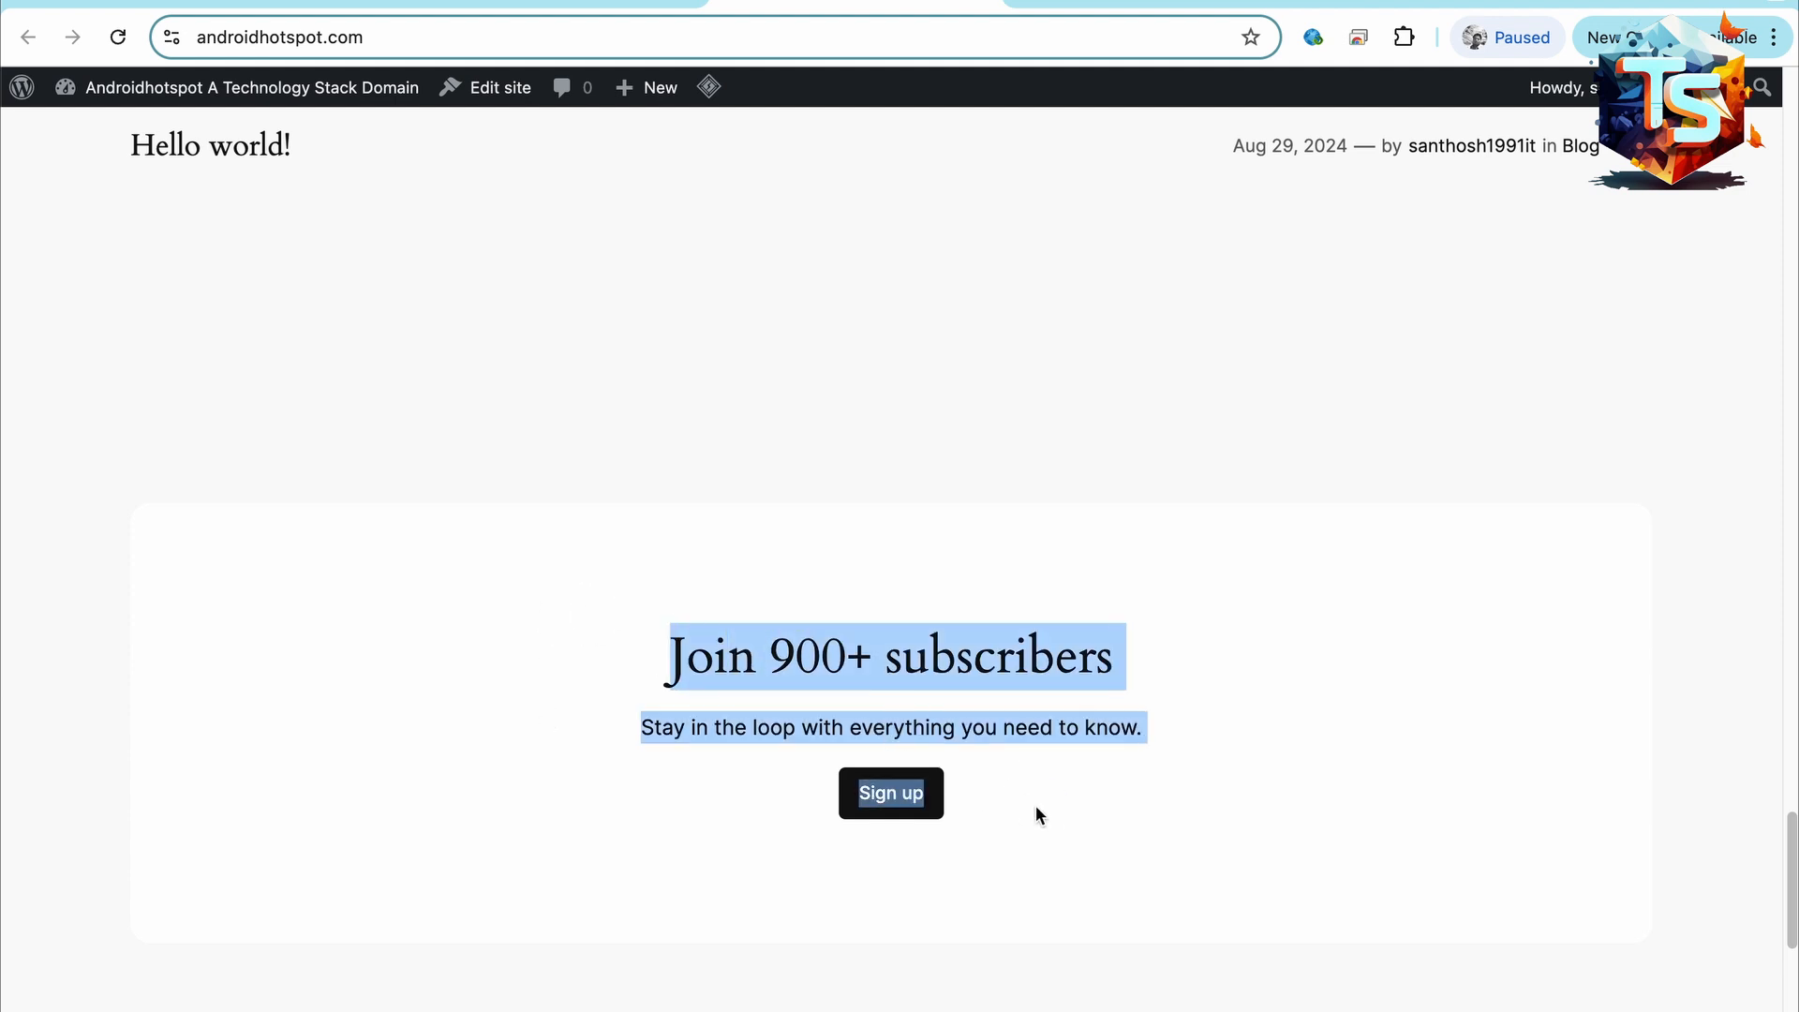
click(1036, 814)
scroll(946, 797, down, 7)
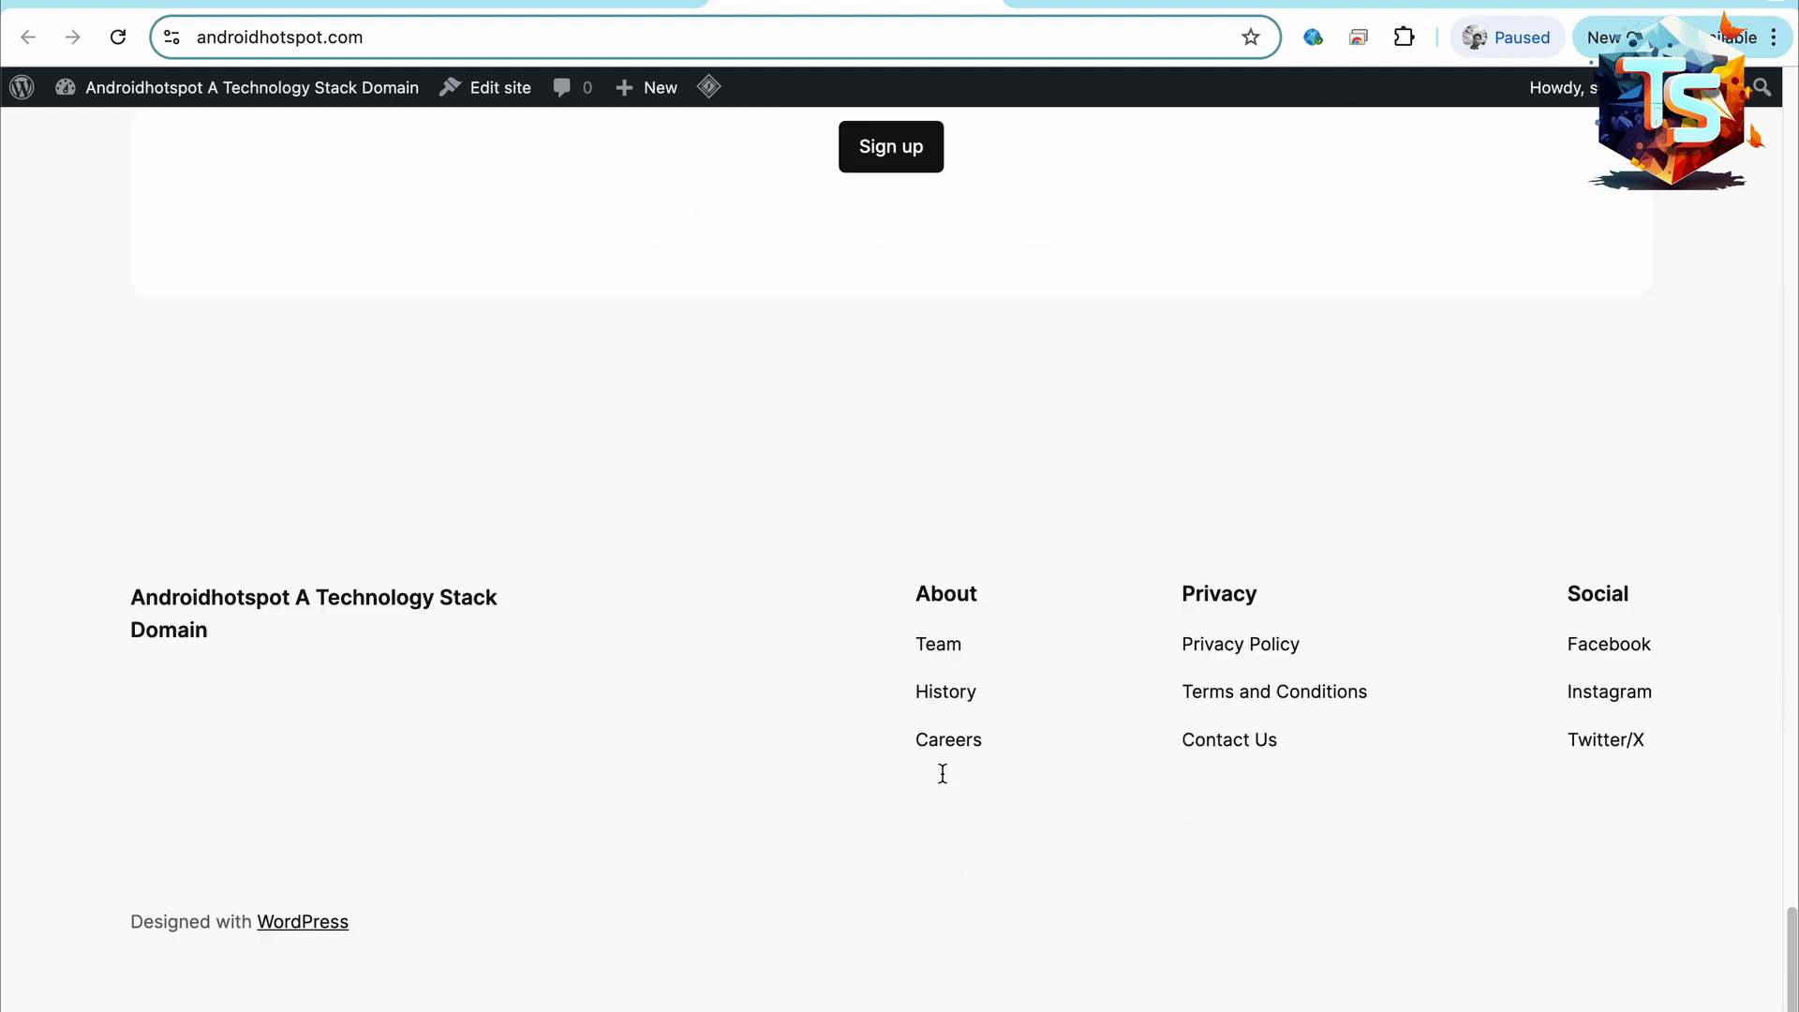
drag(193, 482, 1579, 962)
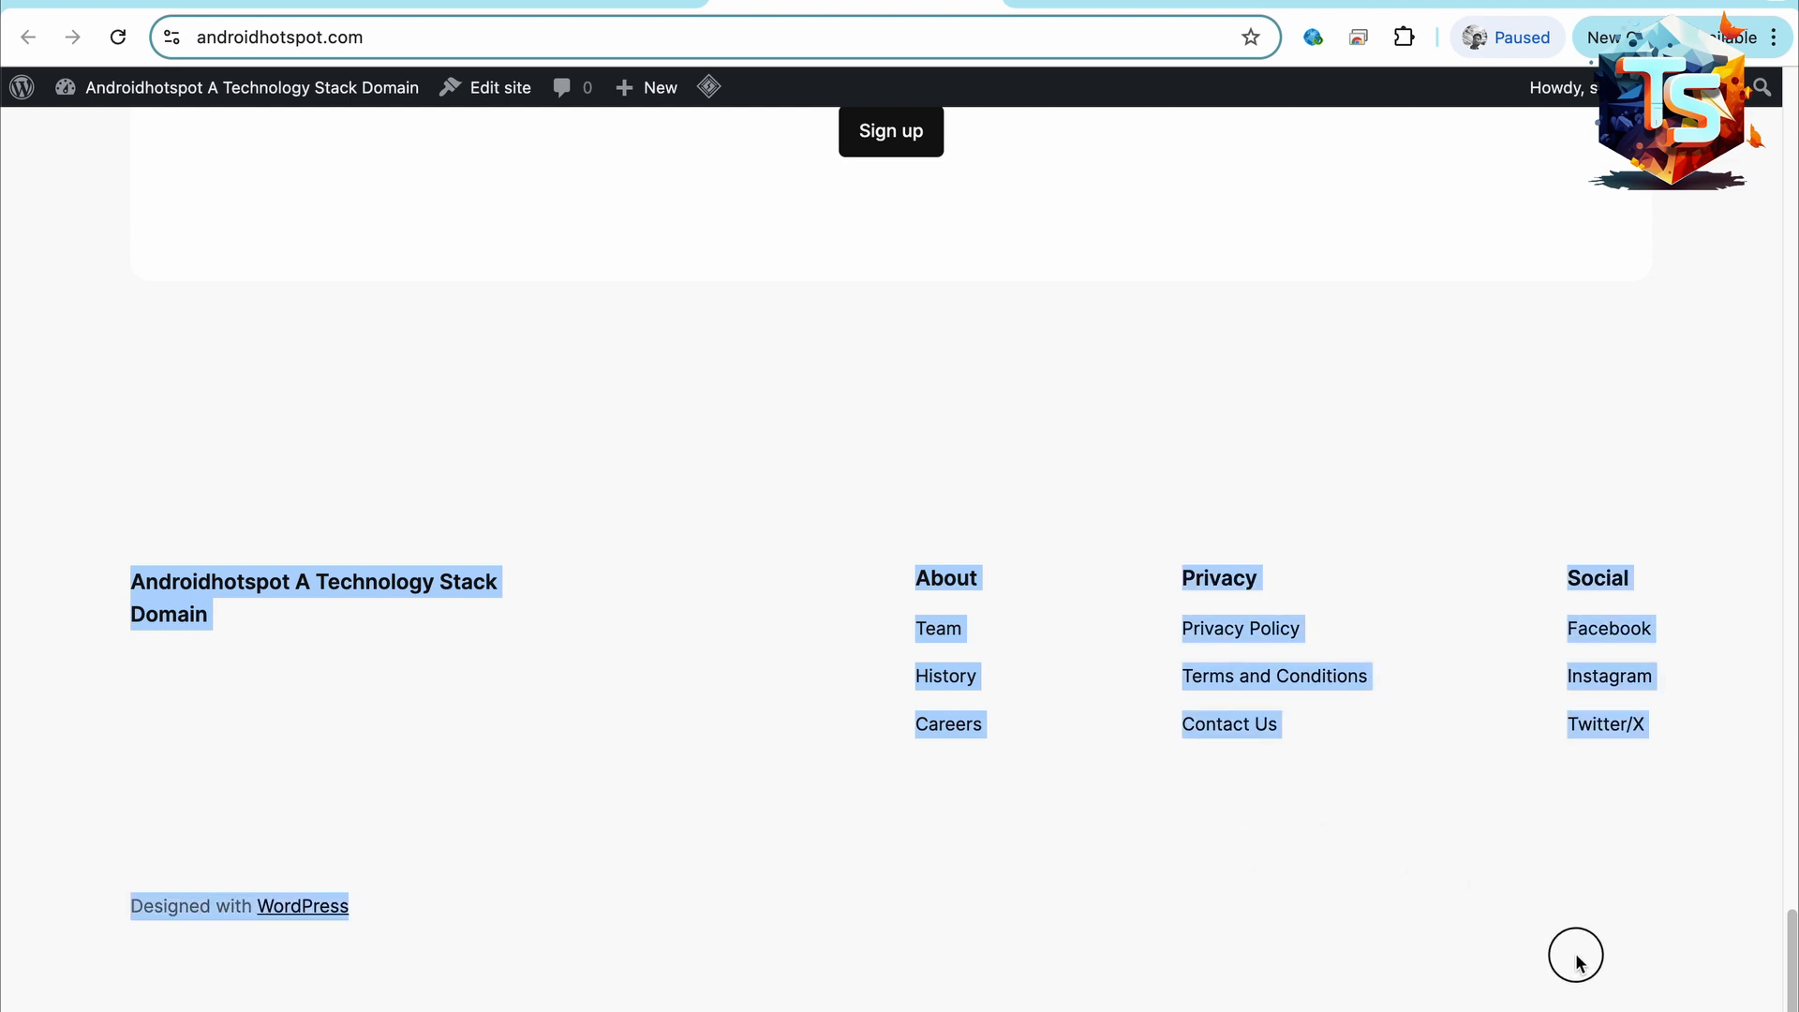
click(1407, 921)
- Follow the Contact Us footer link and skim the homepage from its opening heading to the resources section and back
scroll(1131, 773, up, 12)
scroll(1131, 773, down, 5)
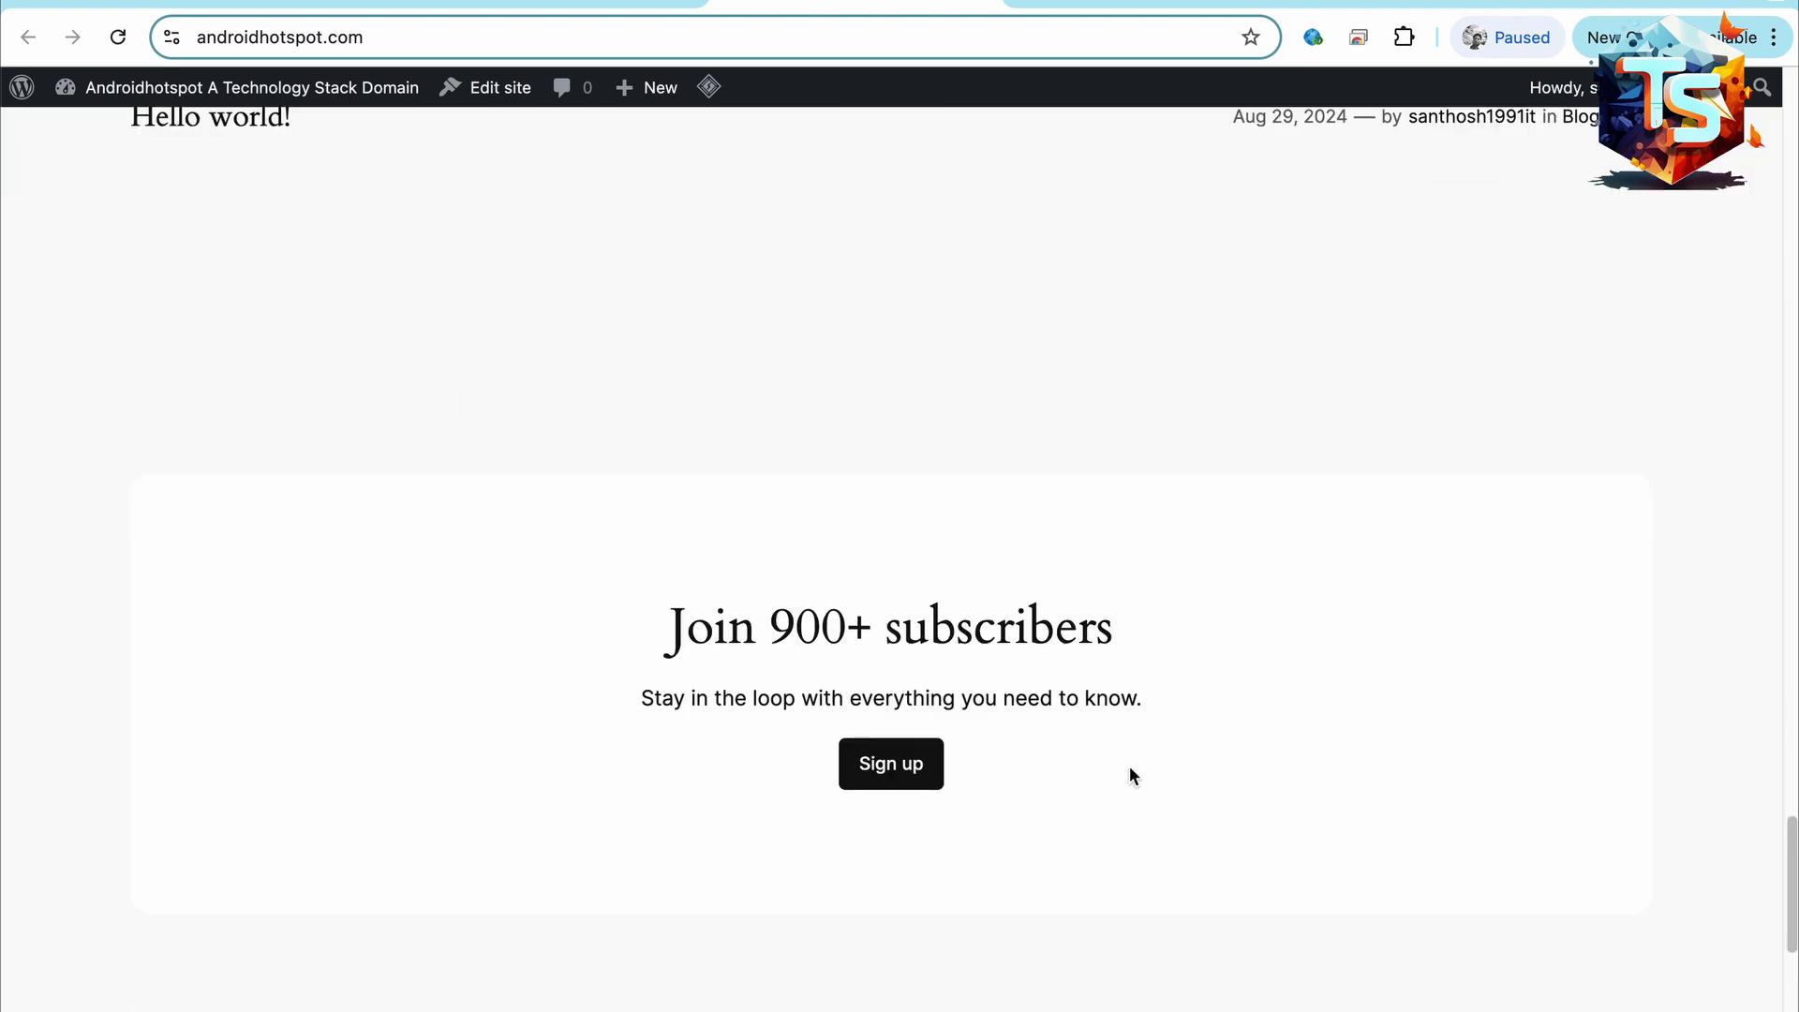
scroll(1211, 740, down, 5)
click(1223, 740)
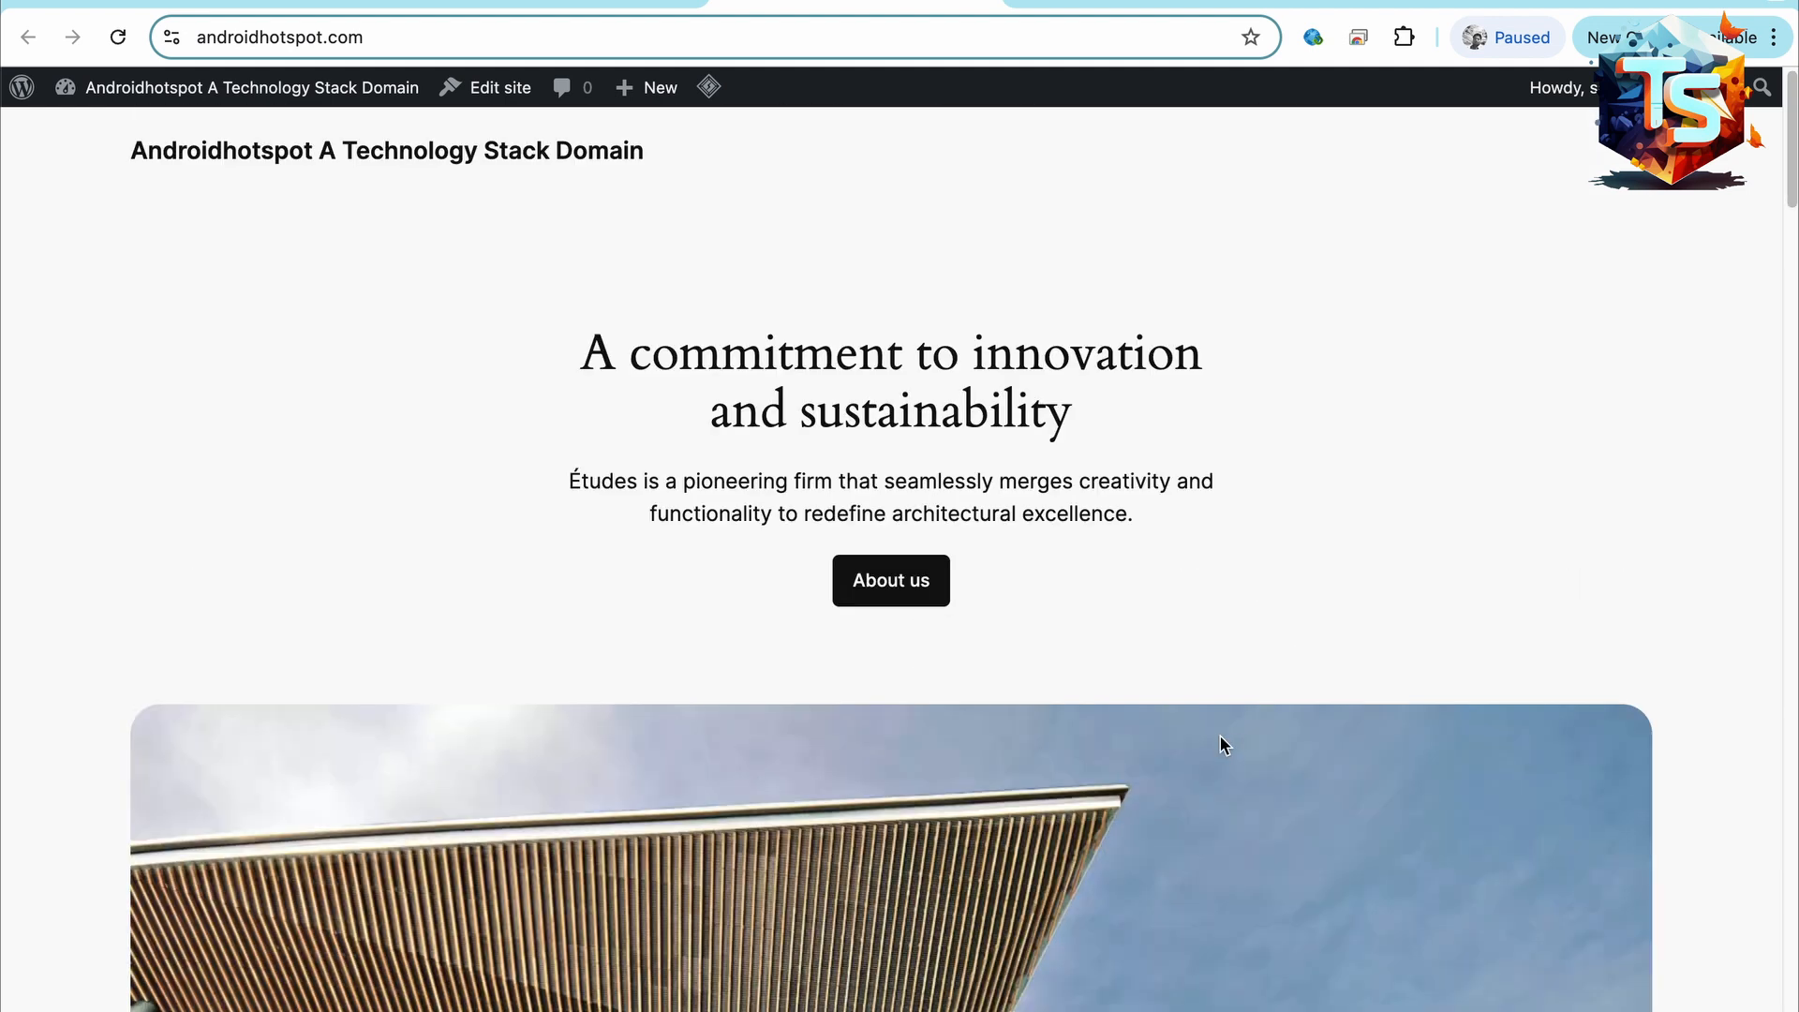
scroll(1154, 733, down, 15)
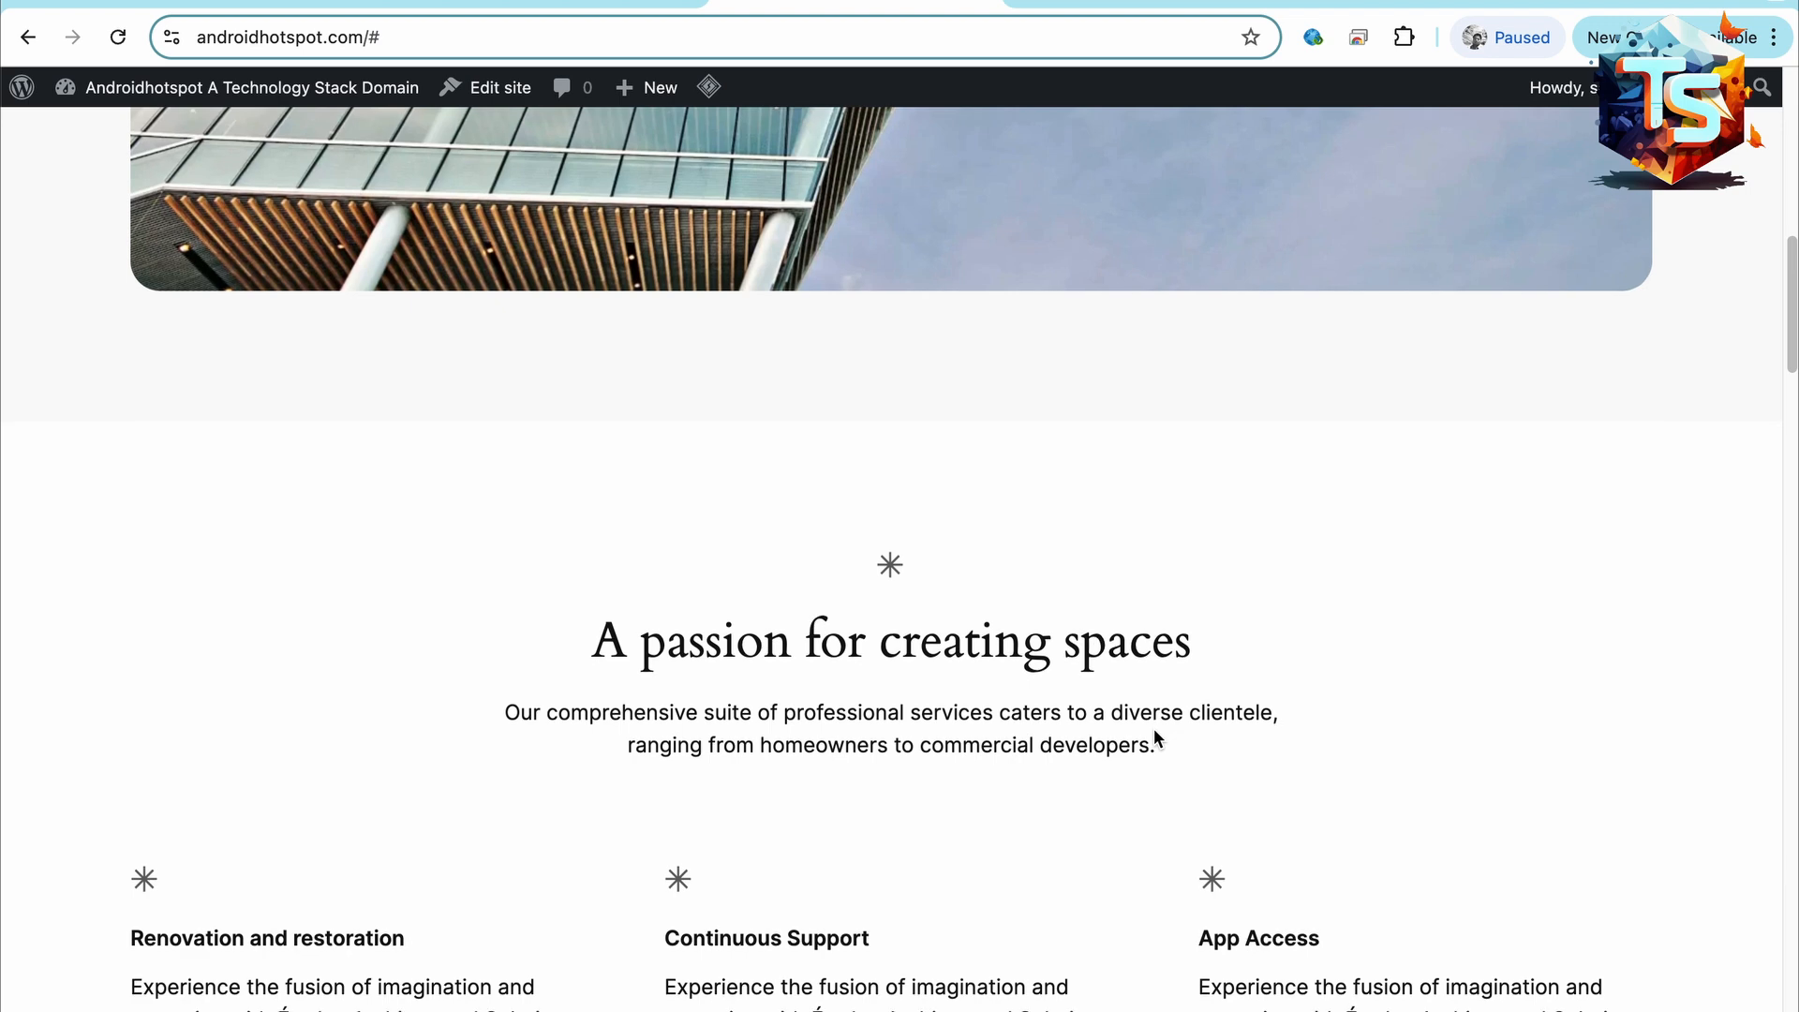
scroll(1154, 730, up, 10)
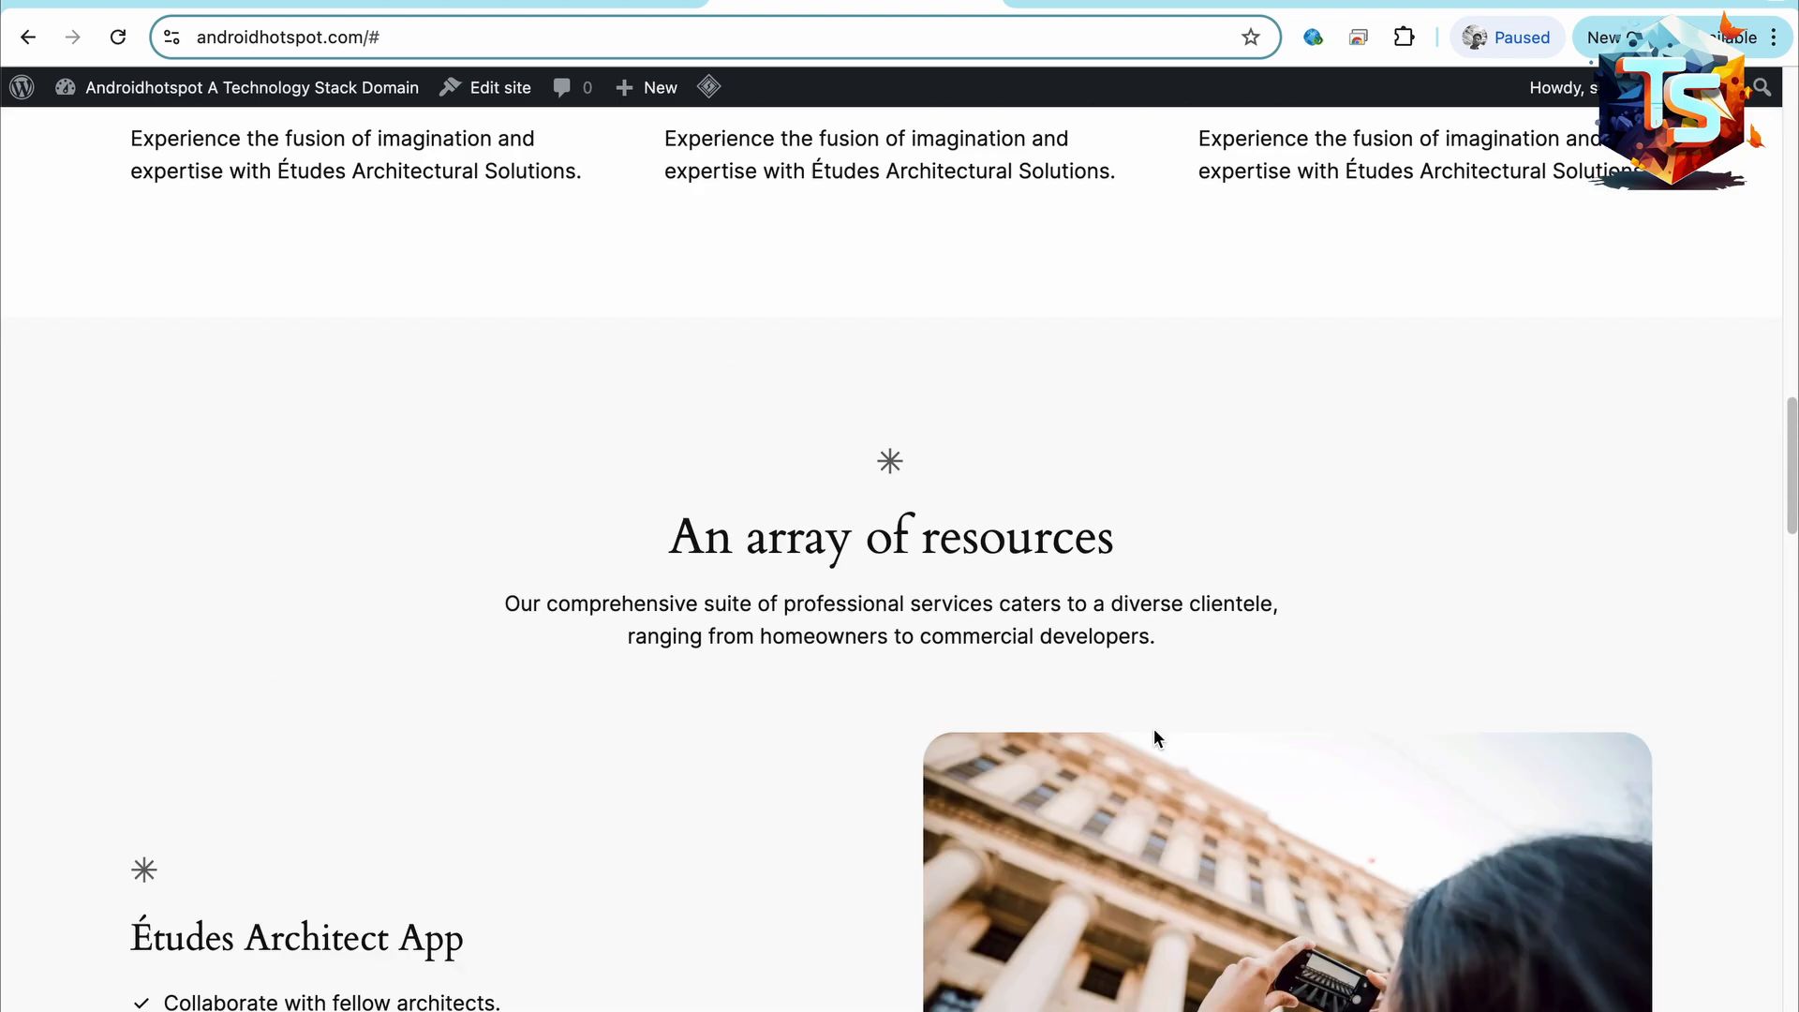
scroll(1154, 728, up, 6)
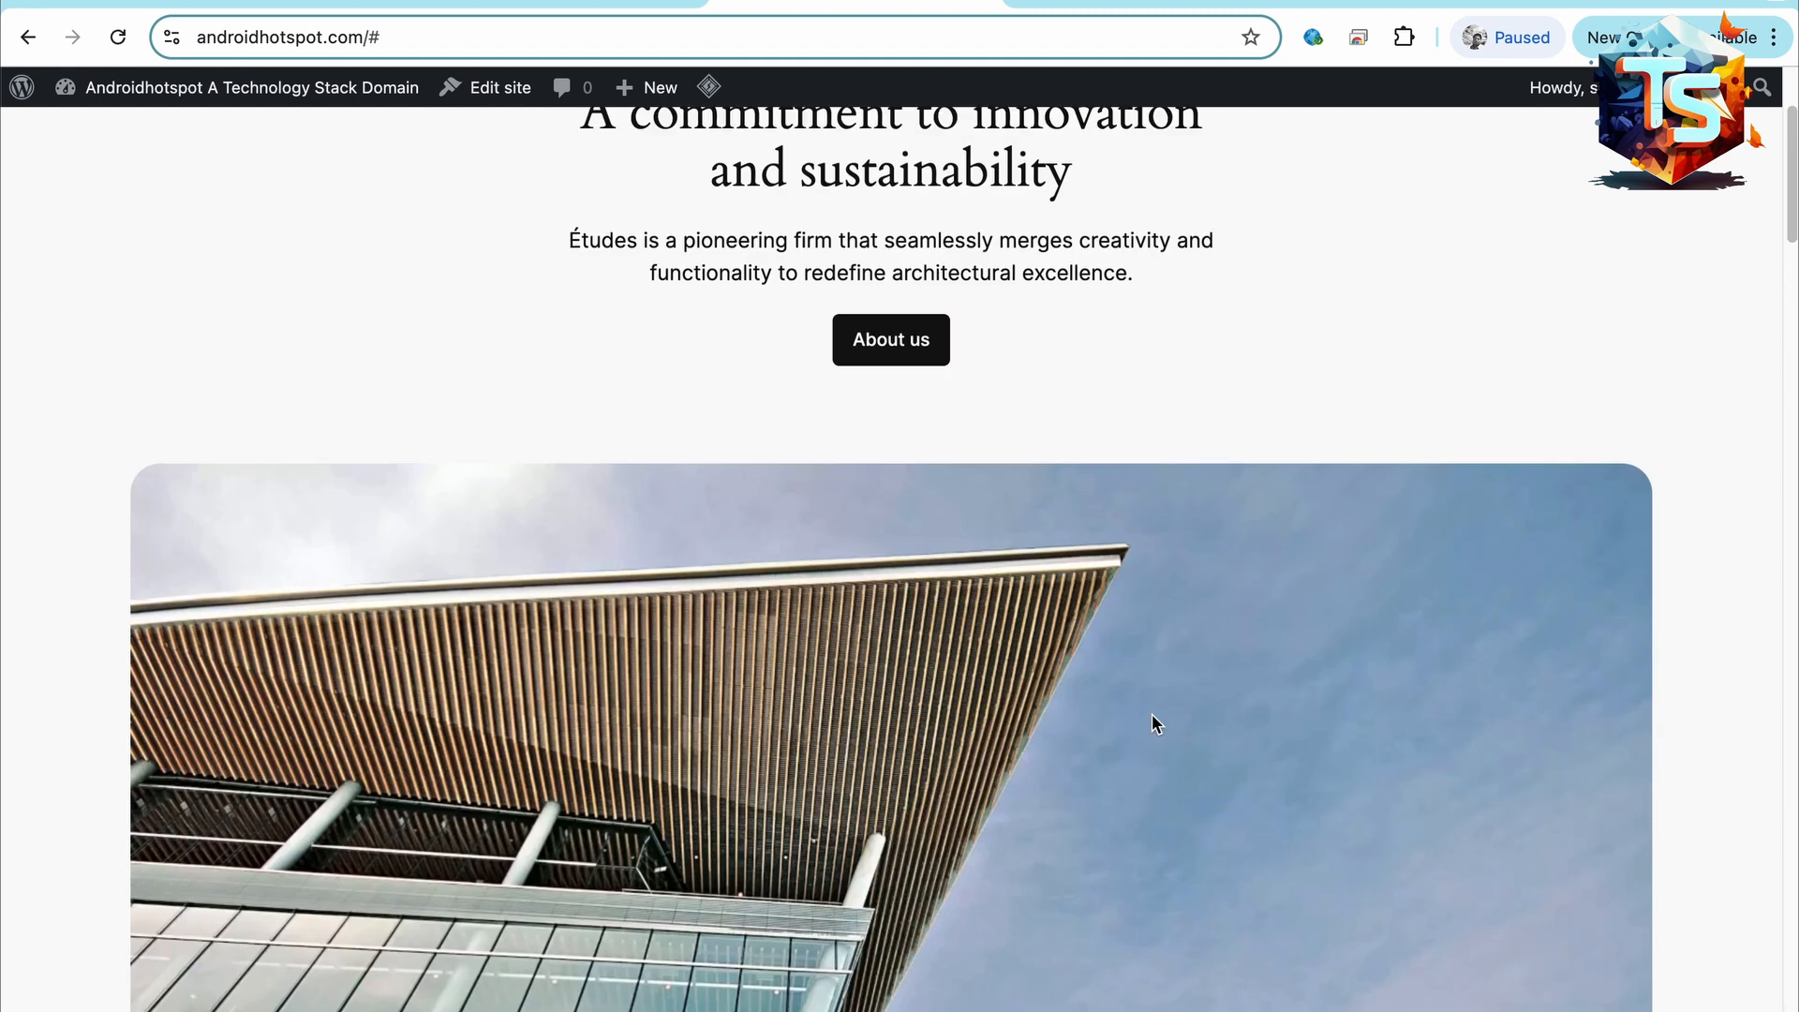
scroll(1151, 720, up, 3)
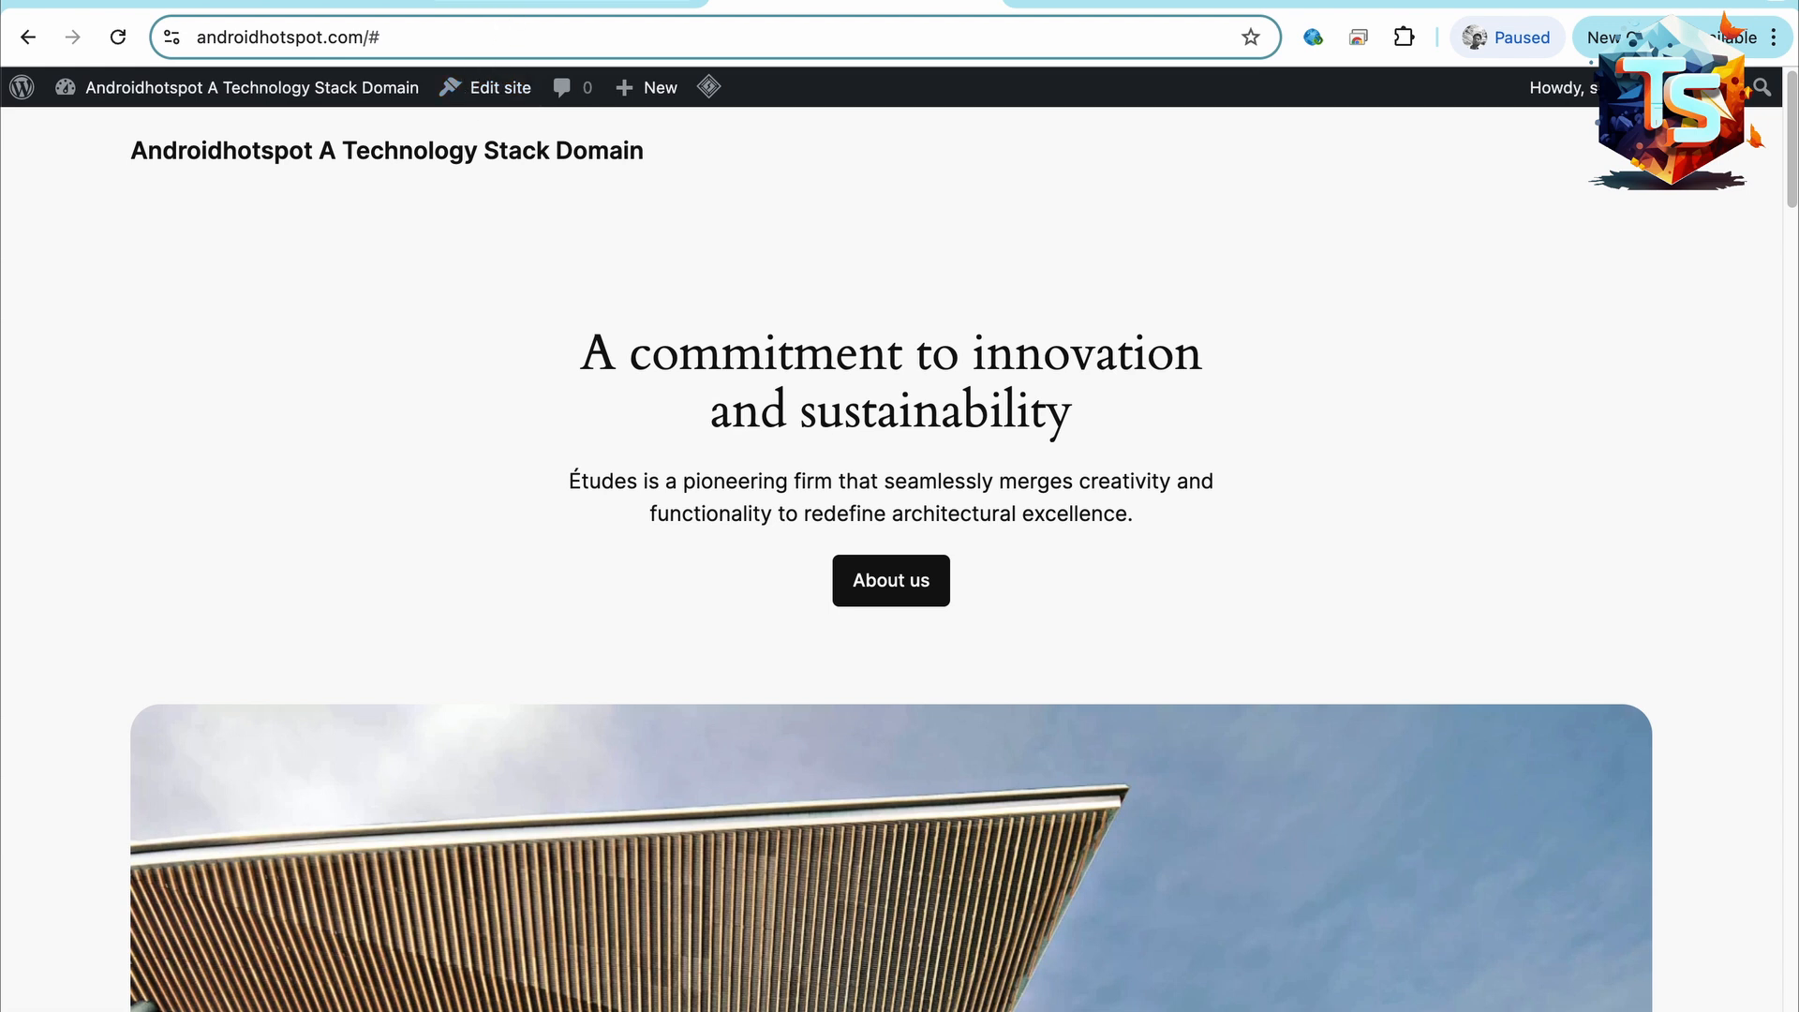
- Return to the WordPress admin and review the Hostinger Tools page, including its version, maintenance, security, and redirect settings
click(562, 3)
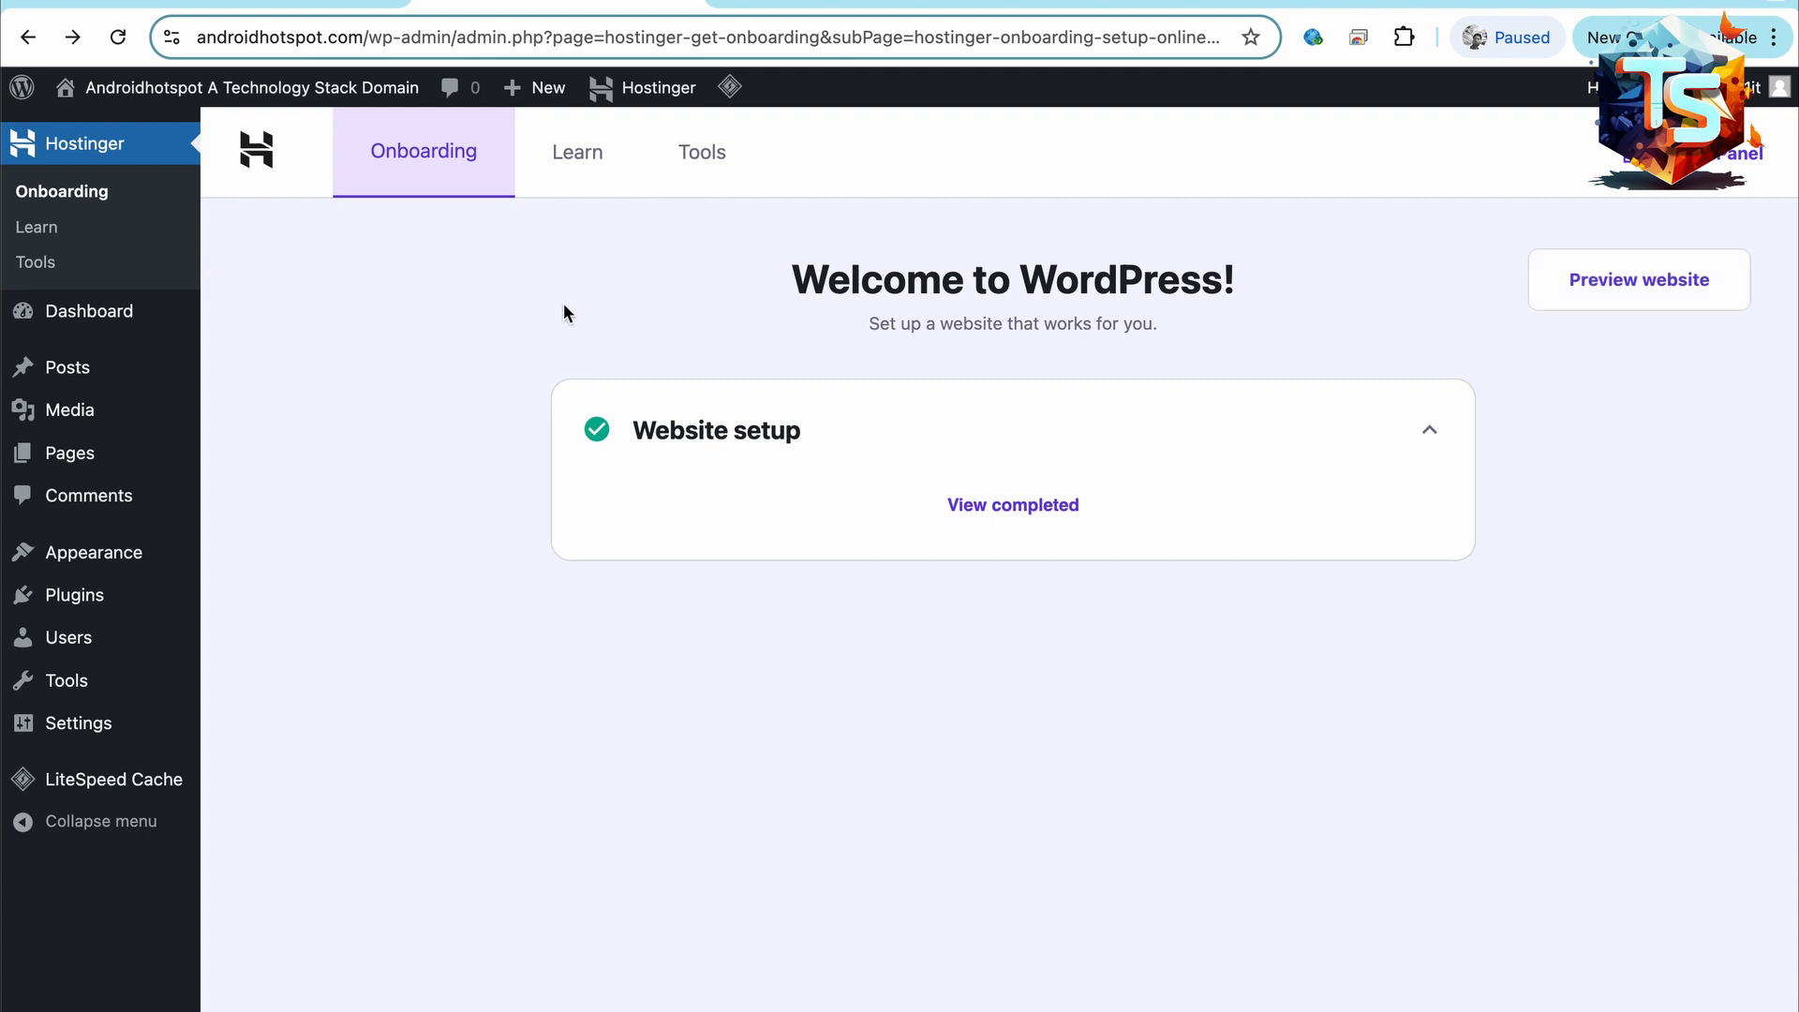
click(693, 167)
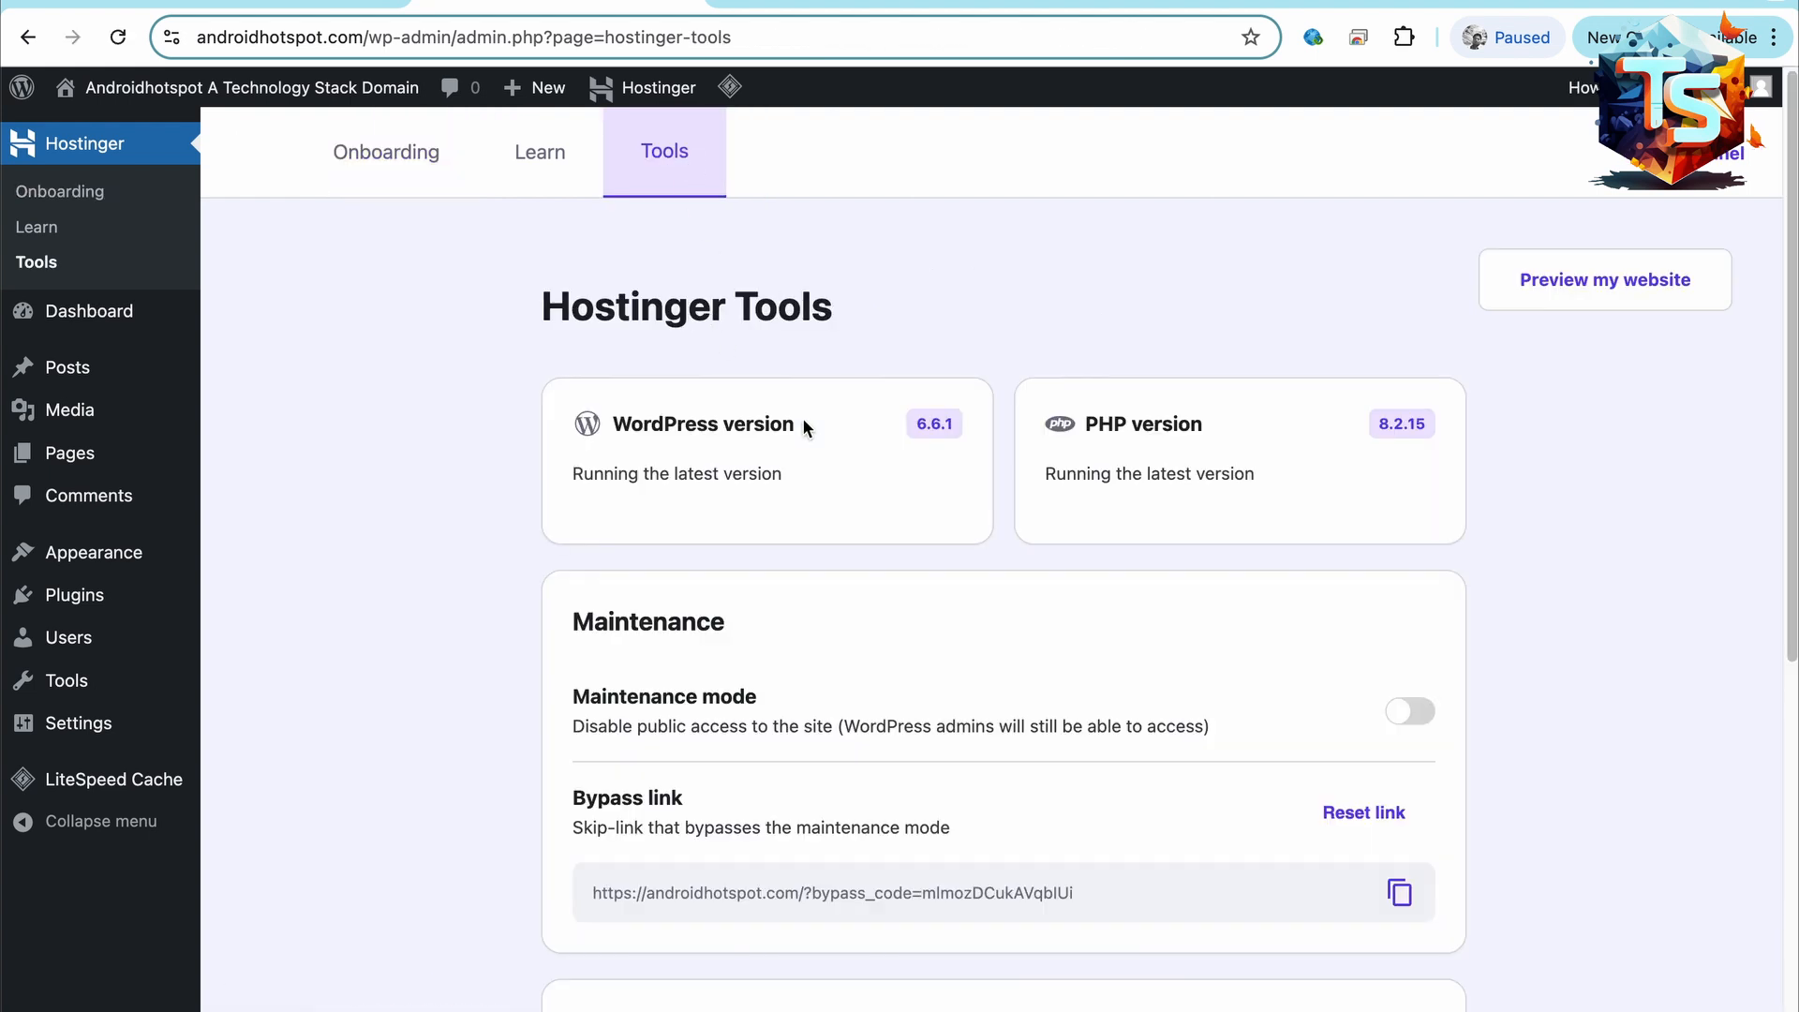
scroll(1008, 403, down, 3)
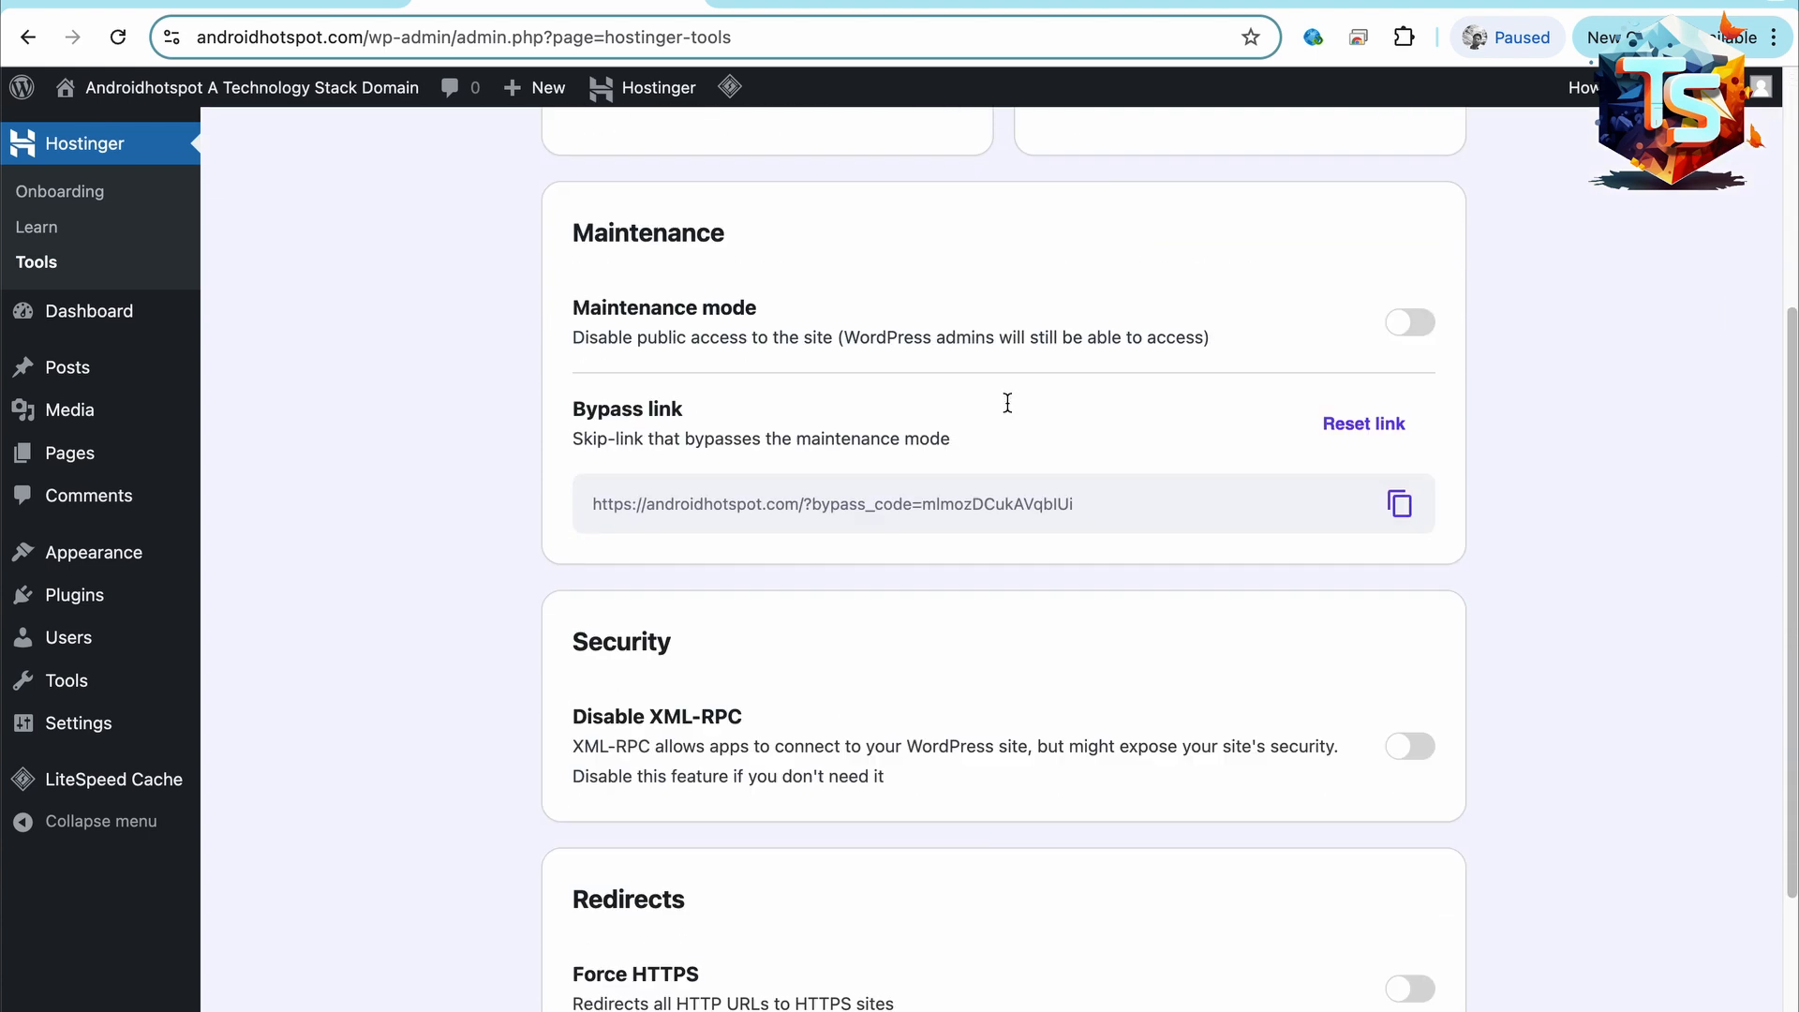
scroll(1008, 405, up, 4)
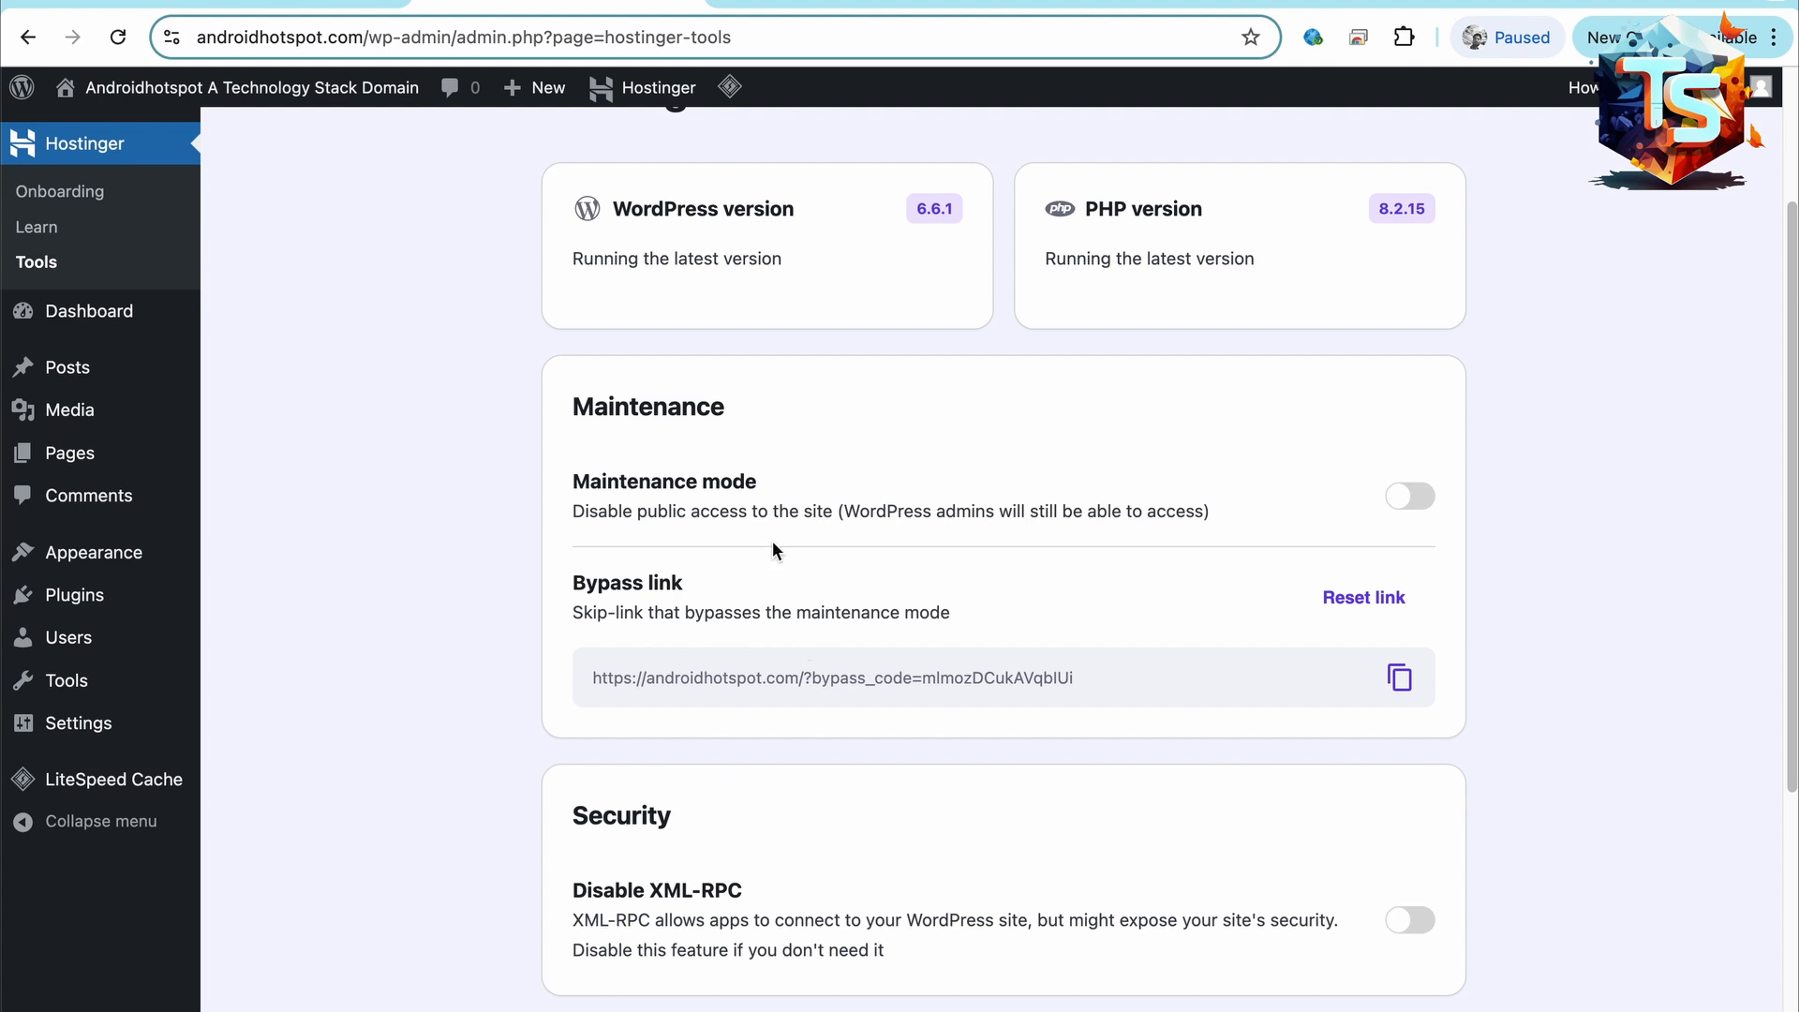
scroll(496, 537, up, 5)
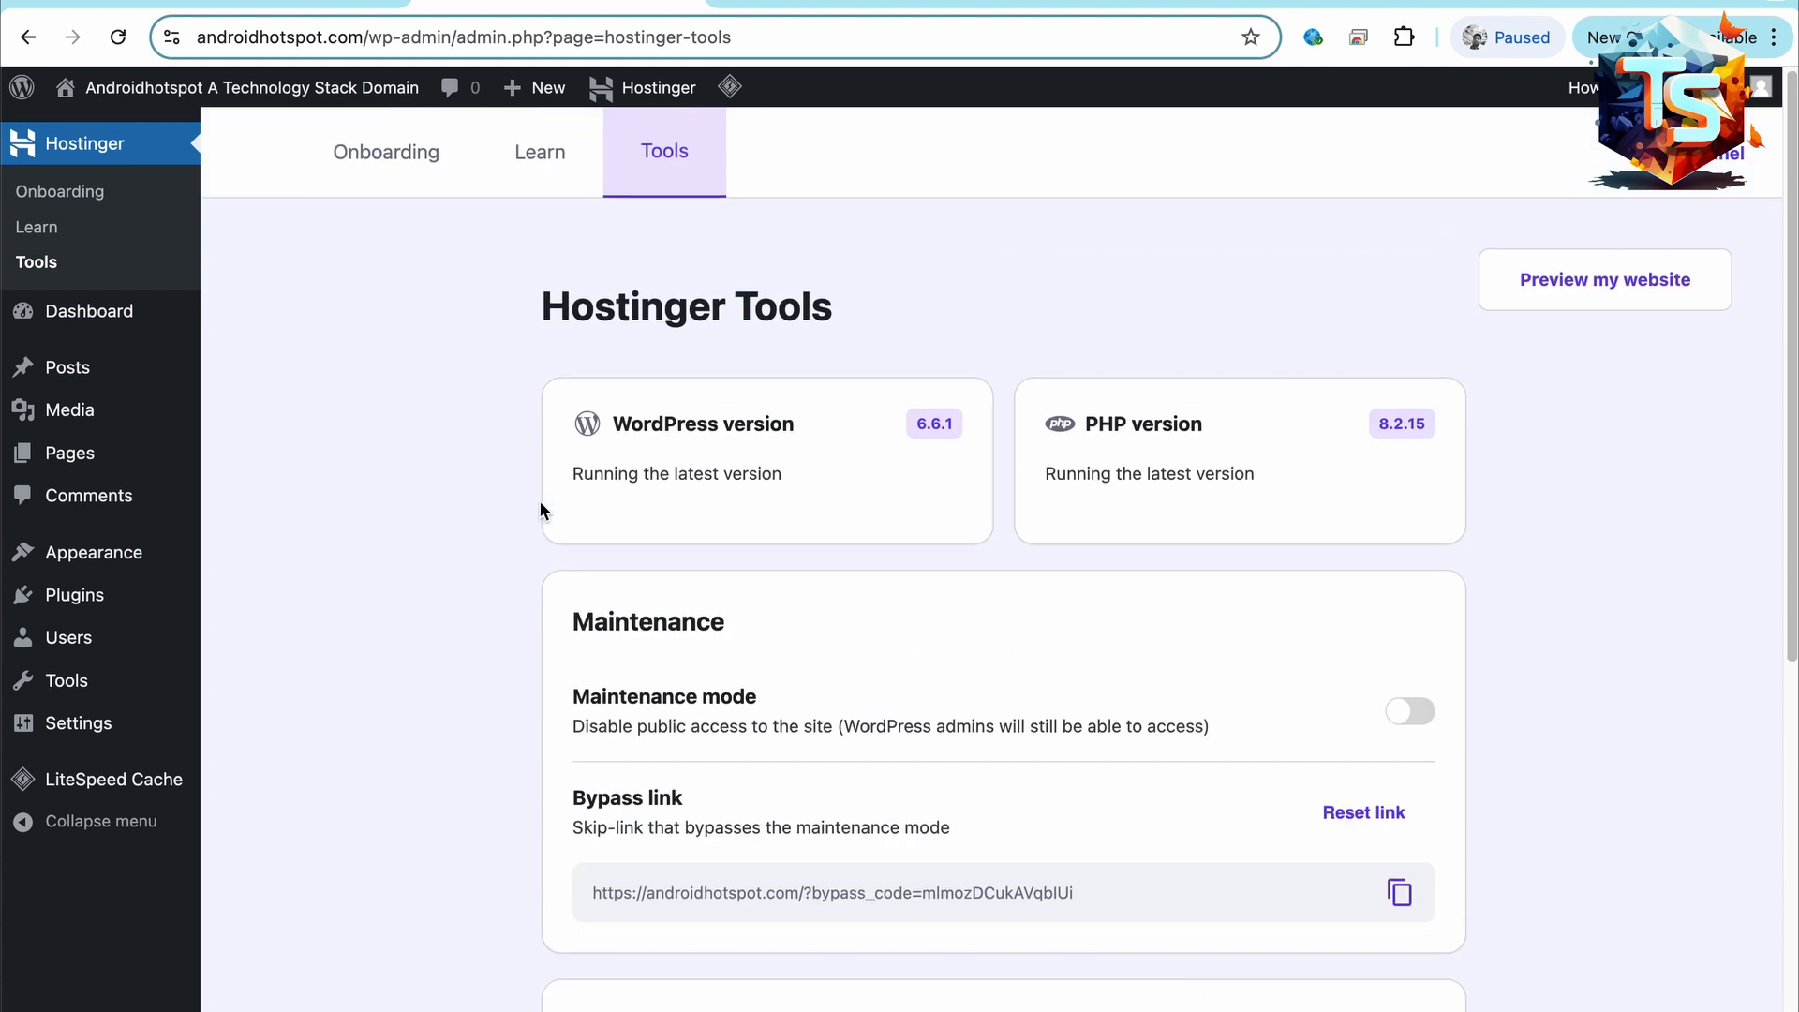
- View the list of all pages and look through the WordPress Dashboard home and its widgets
mouse_move(89, 555)
click(86, 461)
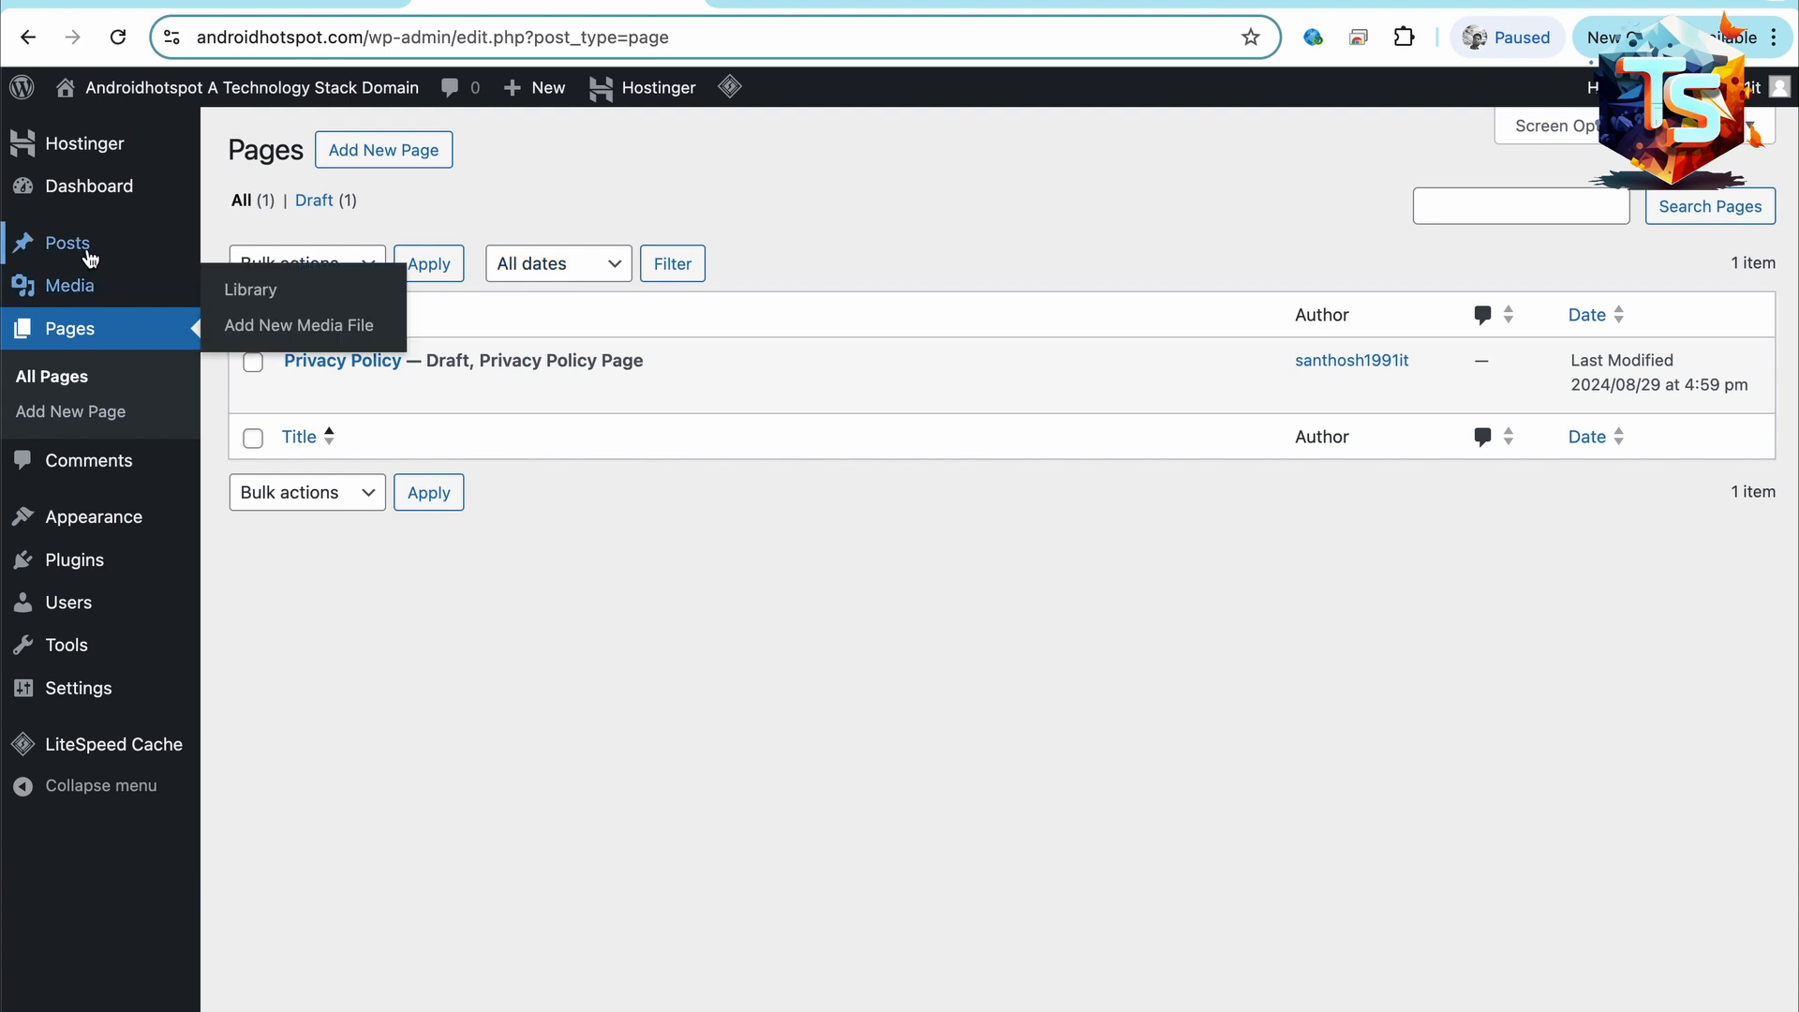
click(84, 202)
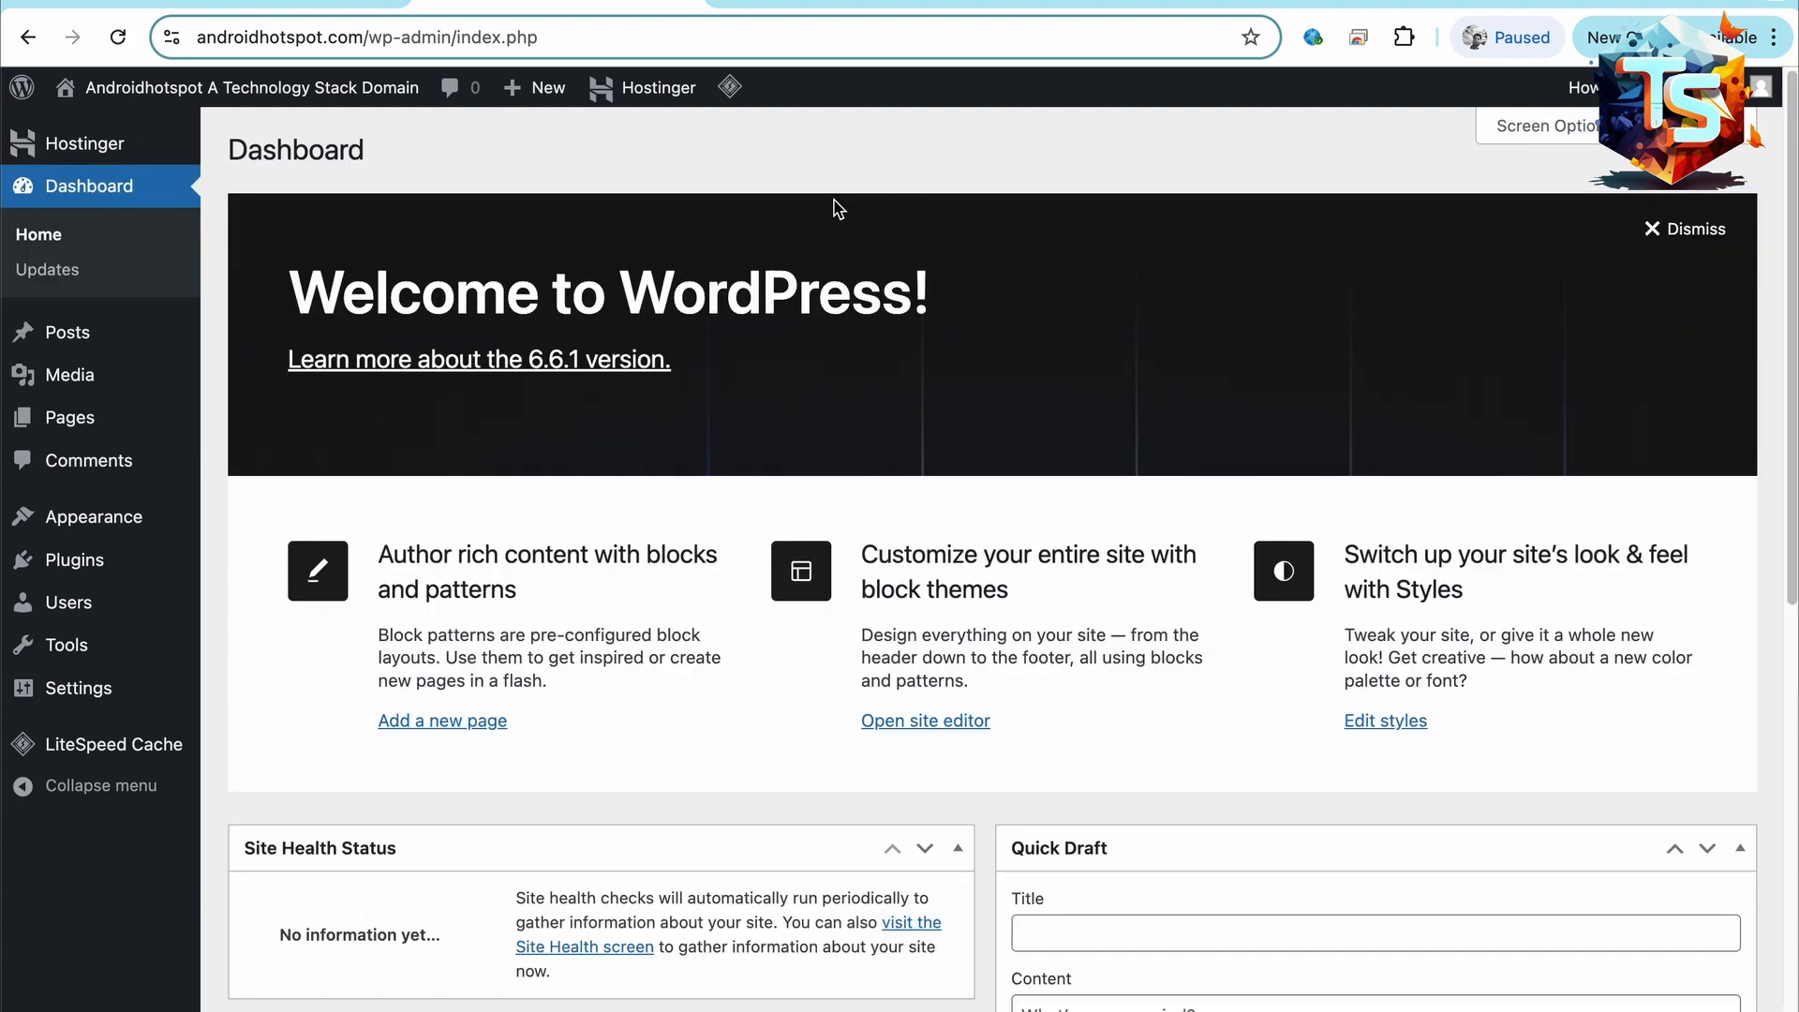
scroll(902, 390, down, 5)
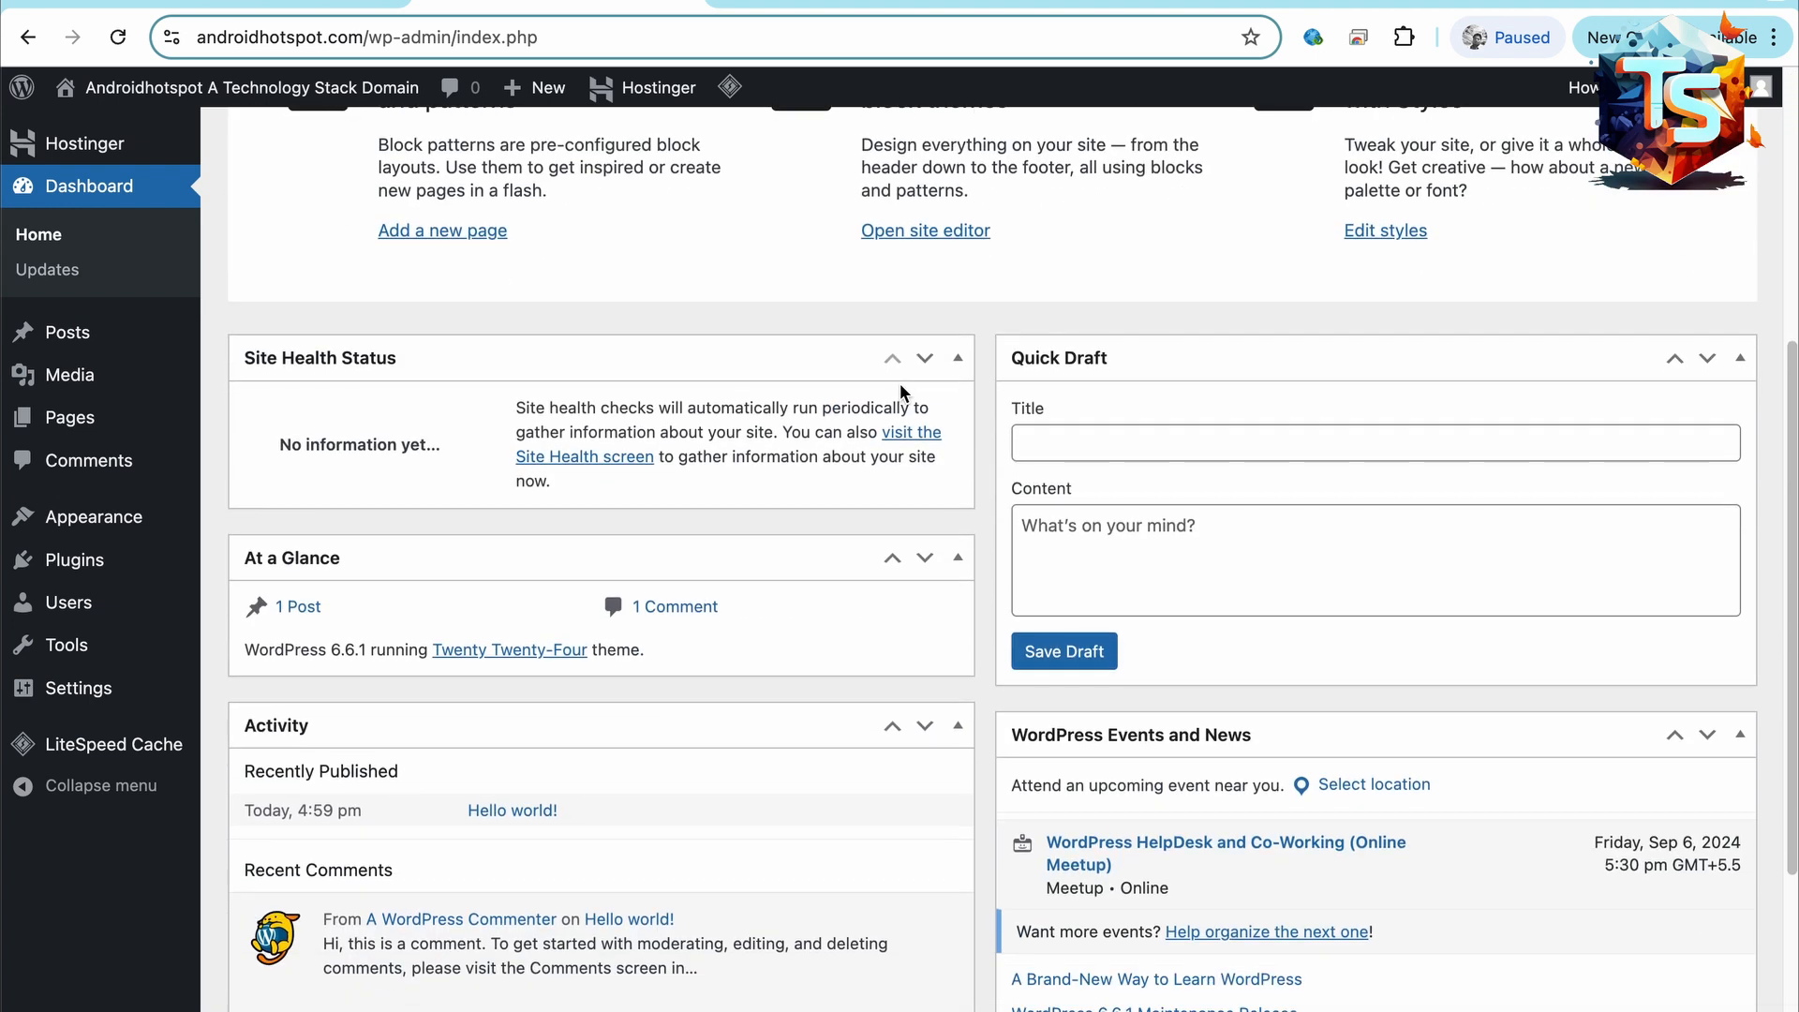
scroll(899, 390, down, 3)
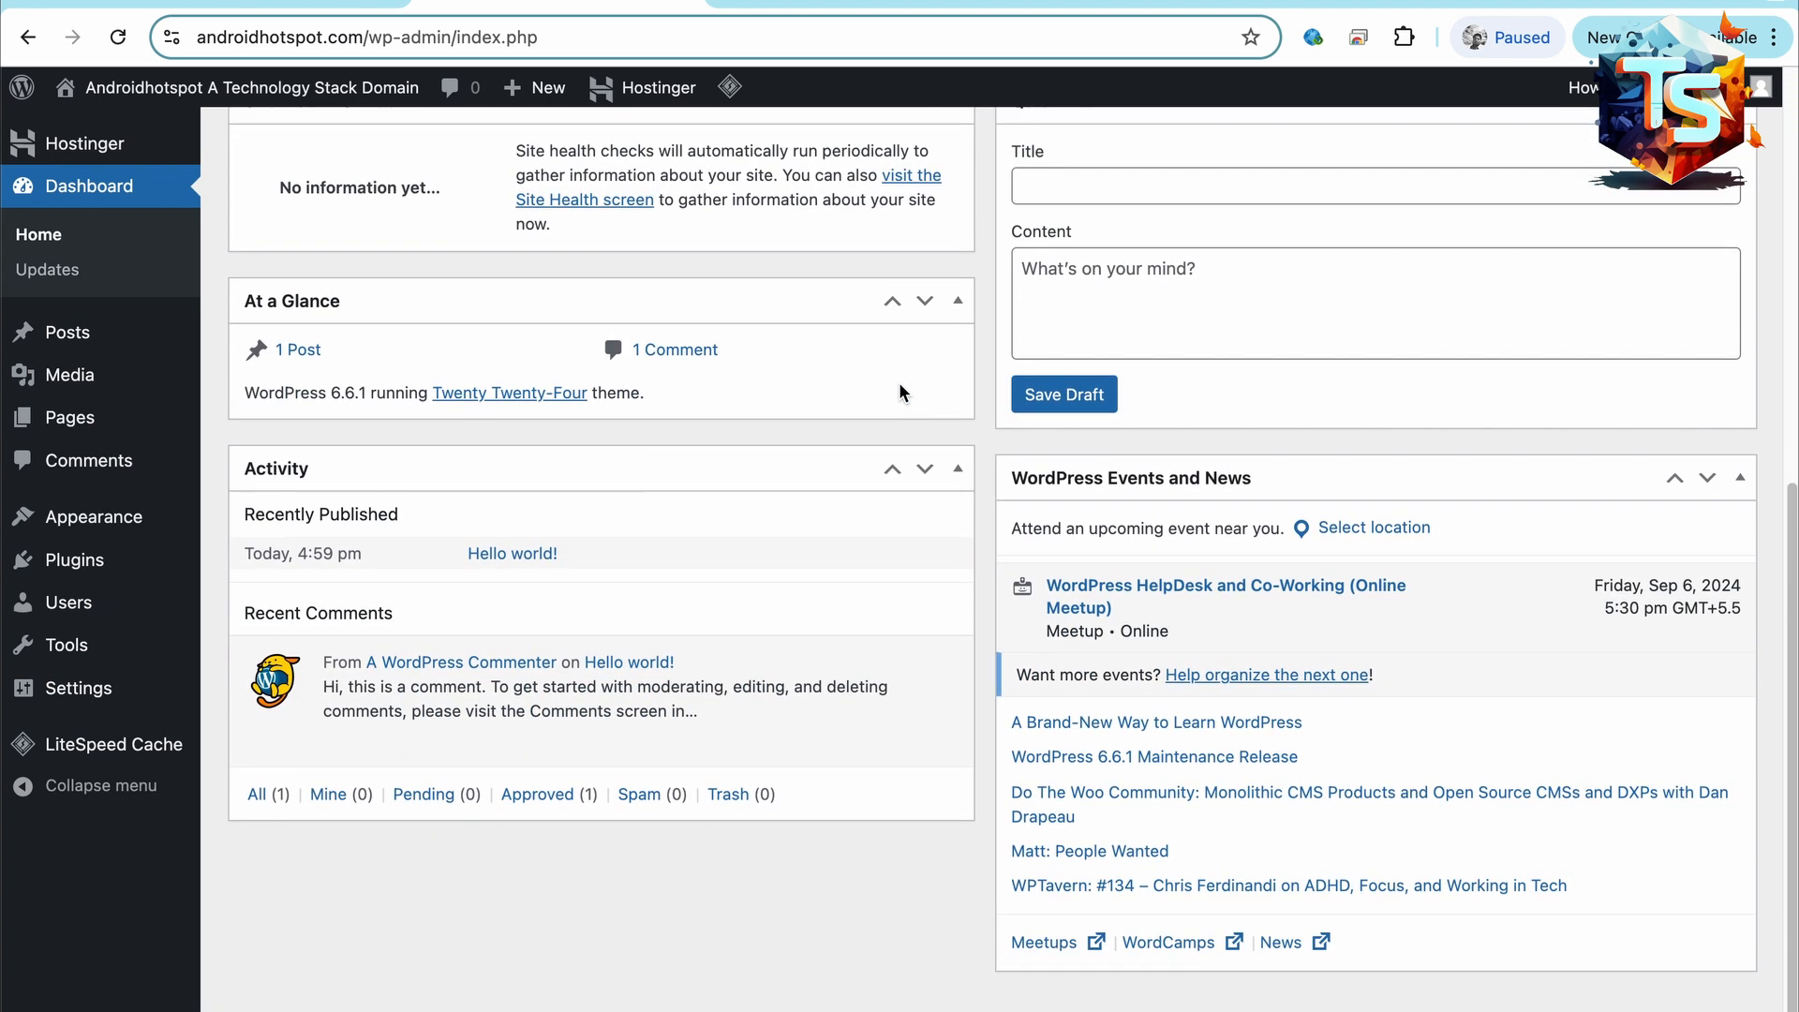
scroll(897, 383, down, 1)
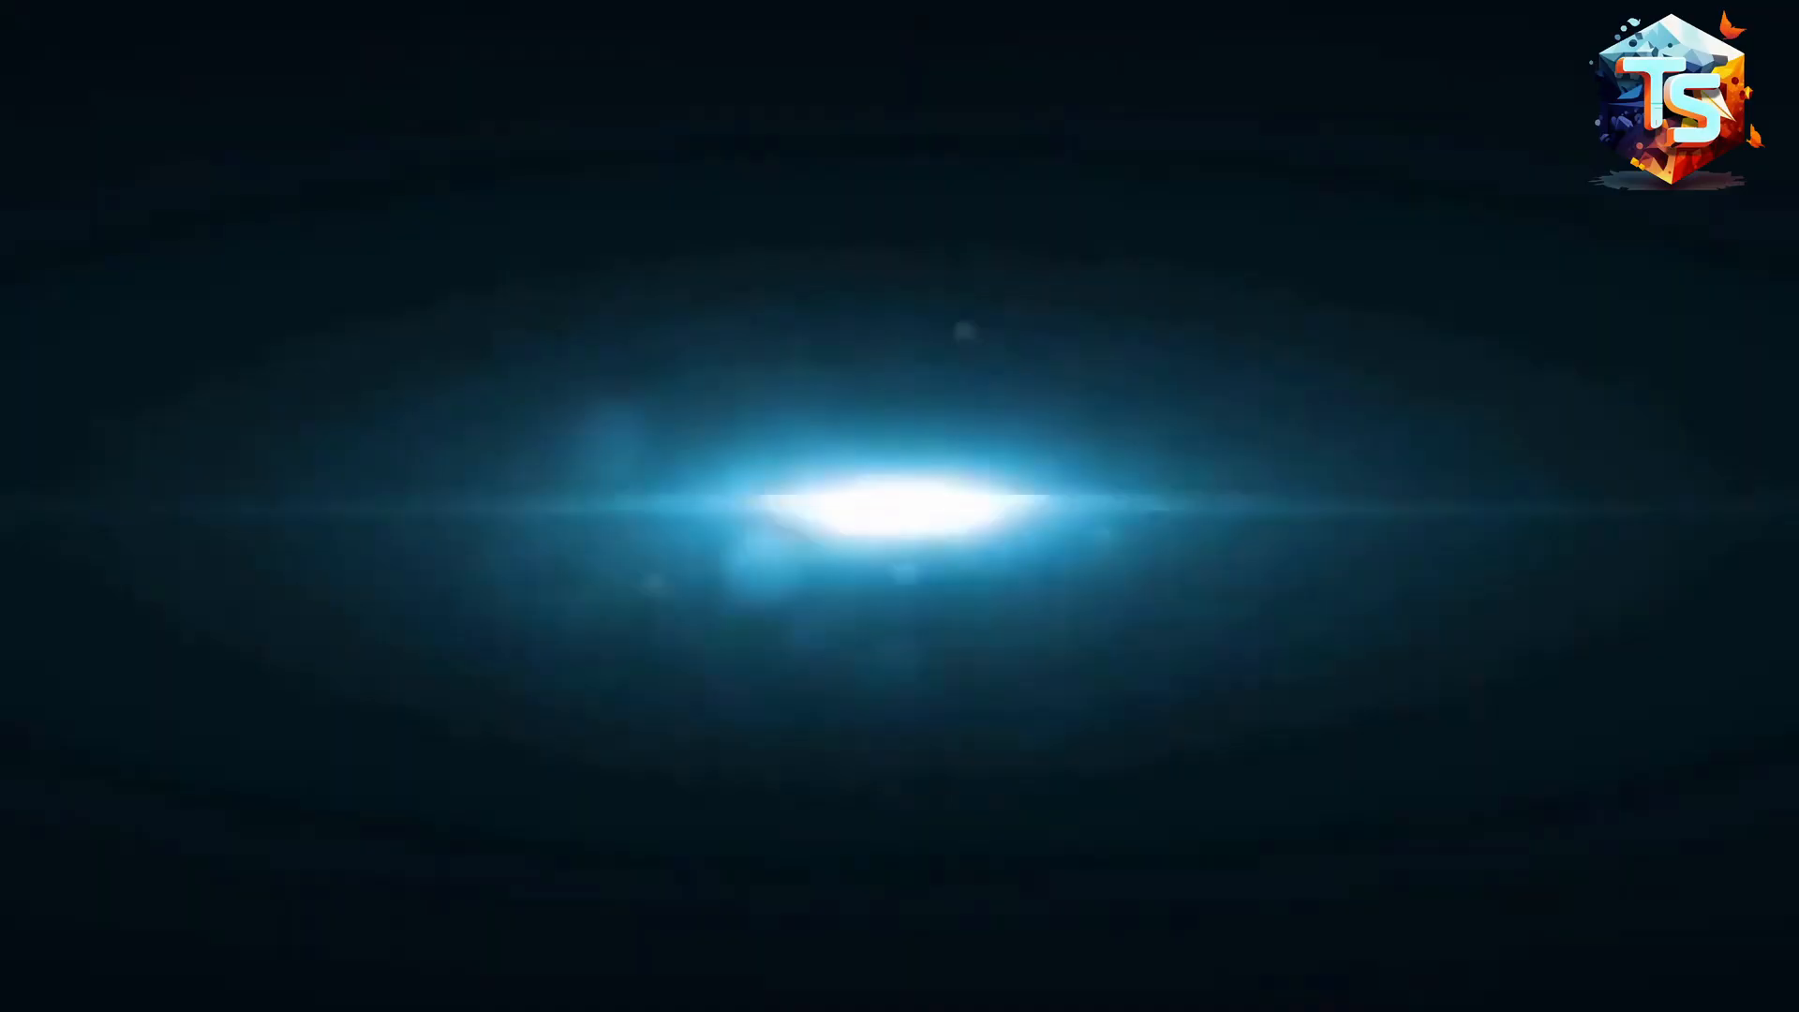